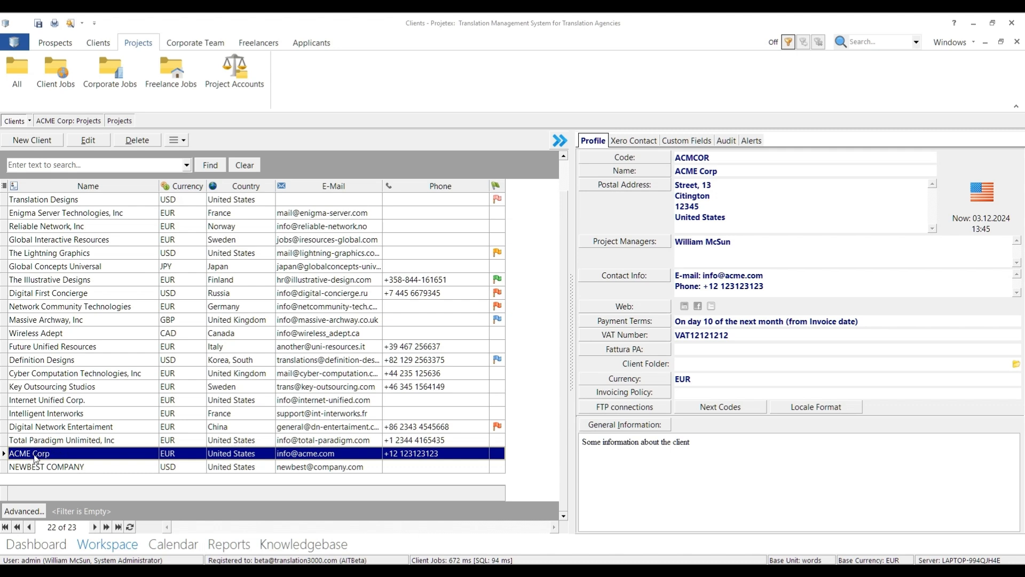
Start a new project for the client ACME Corp and name it "VerbaSync by ACME Corp. - Localization"
{"action": "left_click", "coordinate": [72, 121]}
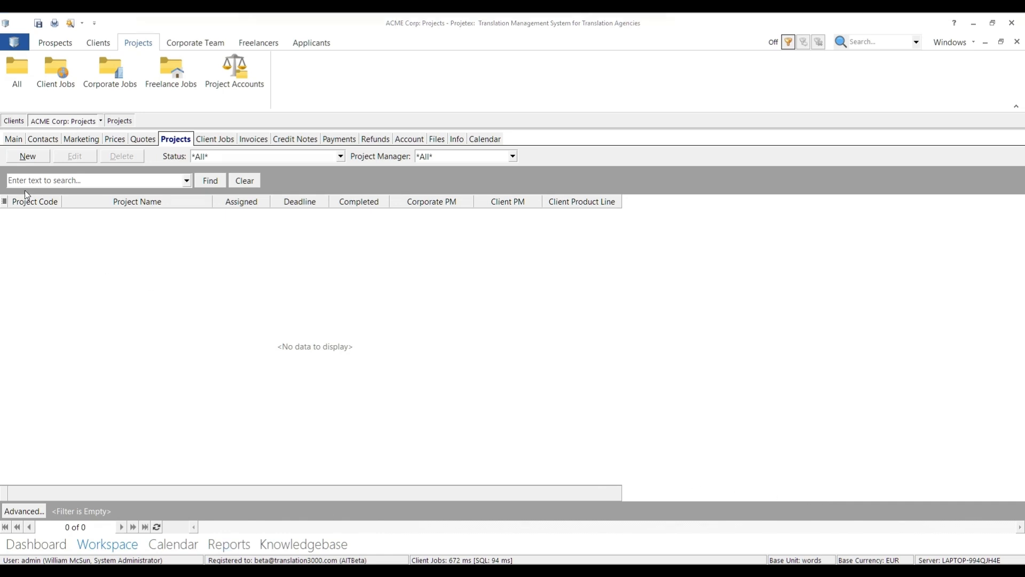
{"action": "left_click", "coordinate": [33, 156]}
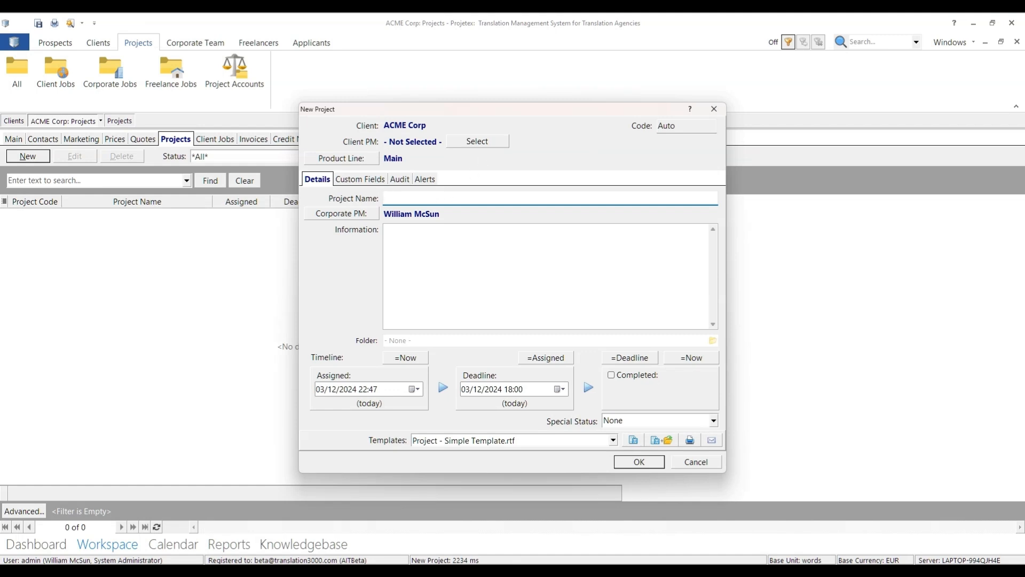
{"action": "key", "text": "alt+Tab"}
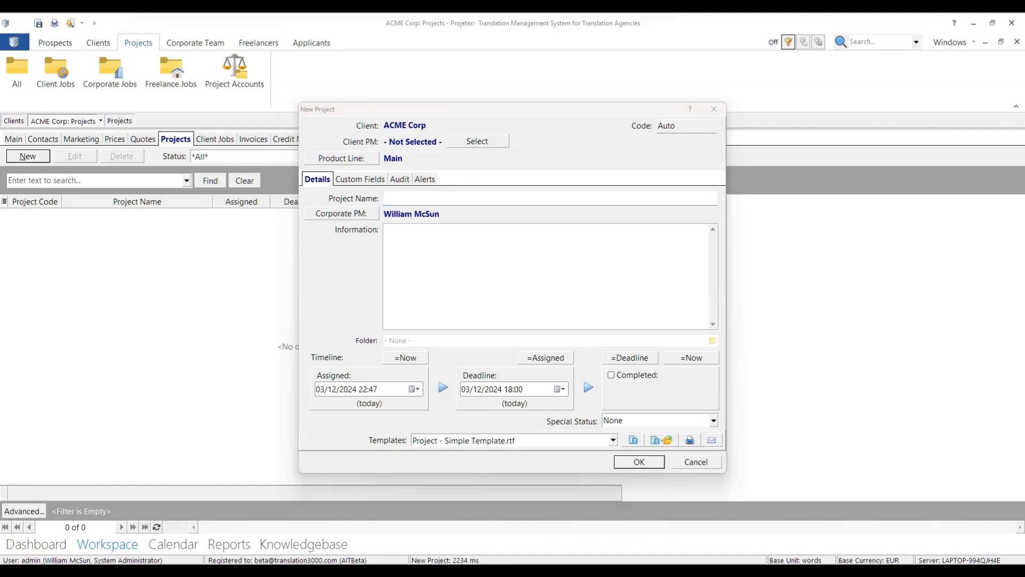
{"action": "right_click", "coordinate": [421, 199]}
{"action": "left_click", "coordinate": [448, 241]}
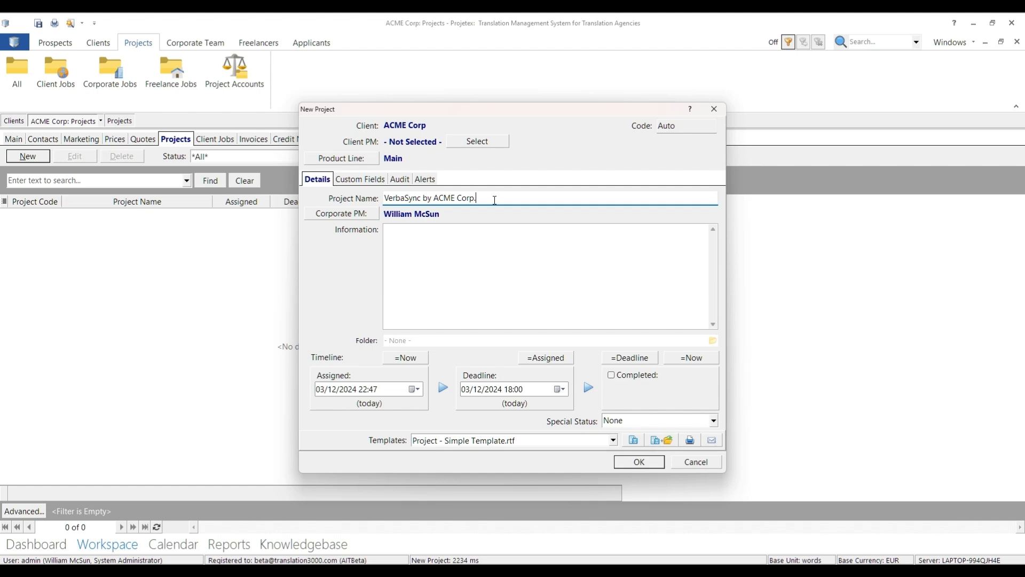
{"action": "type", "text": "- Localization"}
Fill in the project information with "VerbaSync – Real-time translation and subtitle generation for live-streaming platforms."
{"action": "left_click", "coordinate": [452, 229]}
{"action": "key", "text": "alt+Tab"}
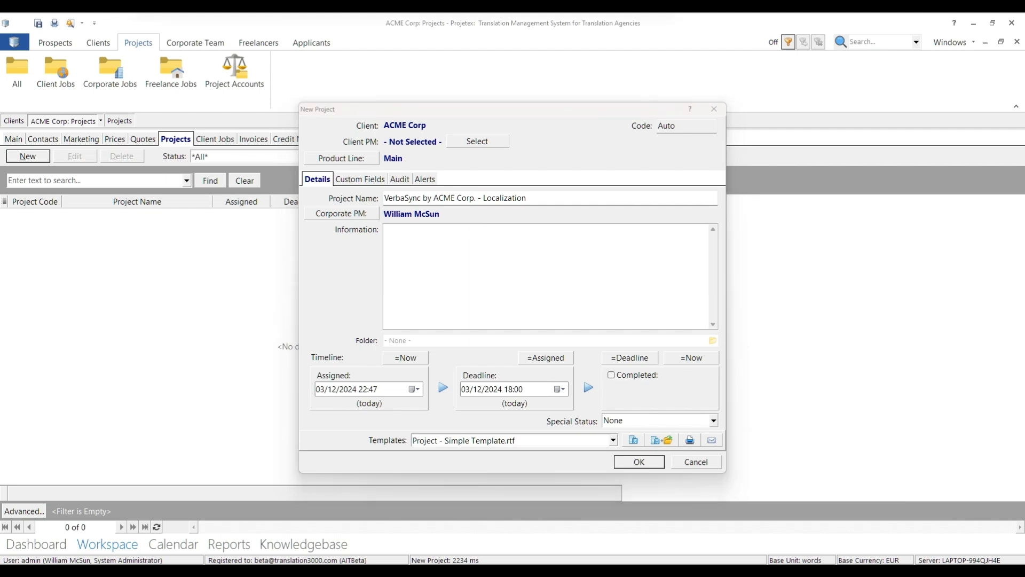
{"action": "left_click", "coordinate": [537, 252]}
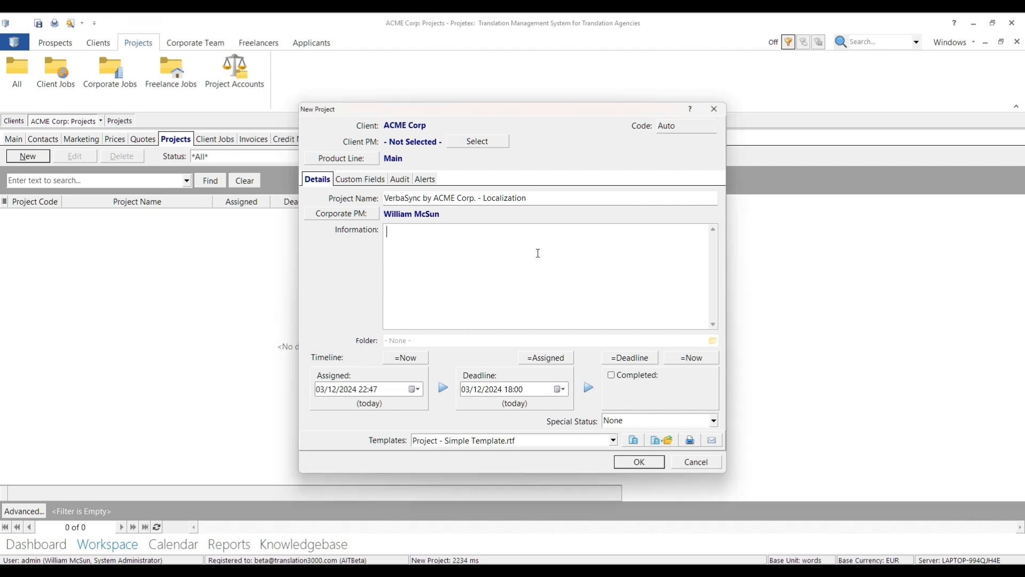
{"action": "type", "text": "VerbaSync – Real-time translation and subtitle generation for live-streaming platforms."}
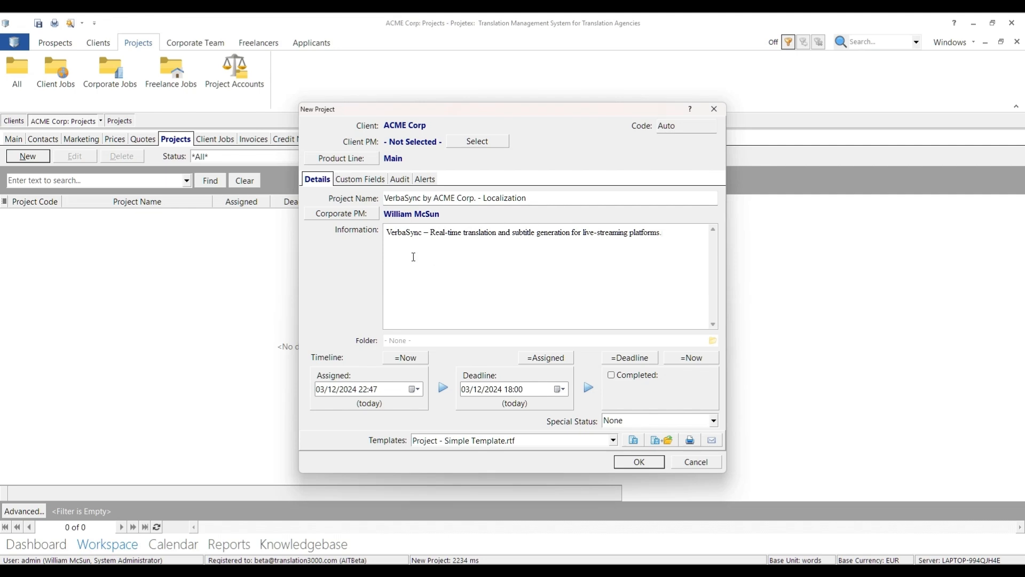
Assign the client's projects manager as Client PM and select the Main product line for the project
{"action": "left_click", "coordinate": [472, 141]}
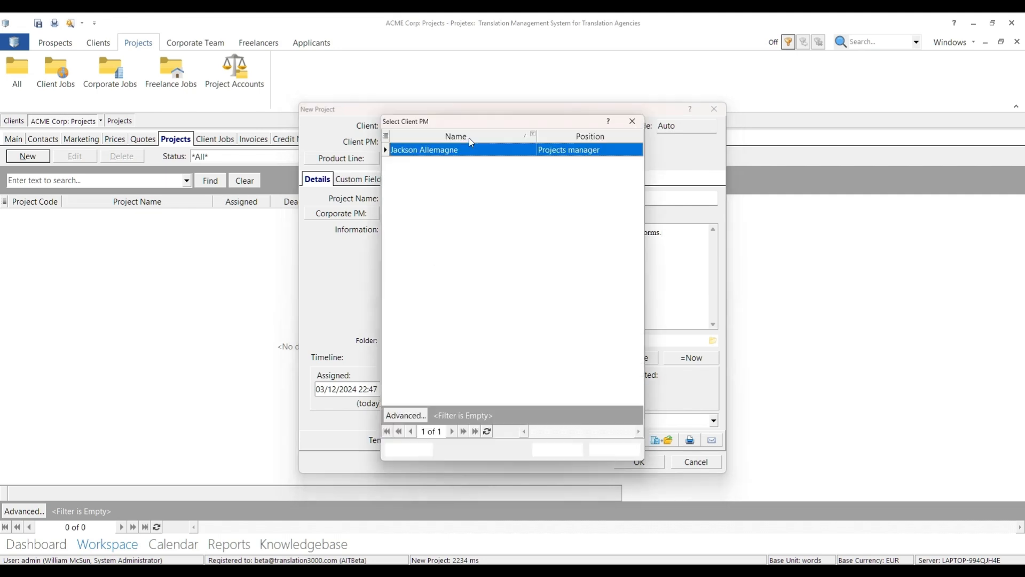
{"action": "double_click", "coordinate": [453, 152]}
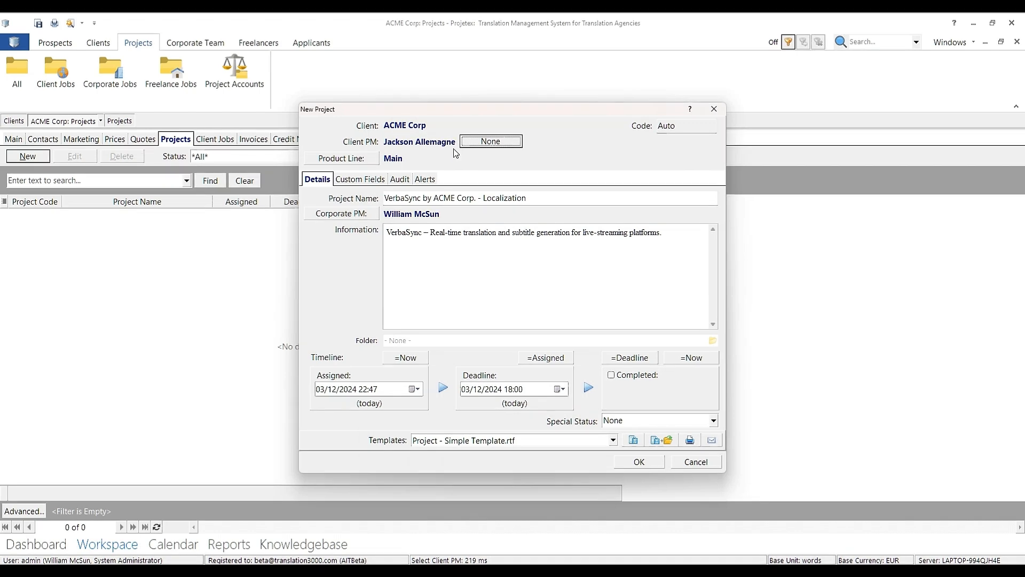
{"action": "left_click", "coordinate": [341, 158]}
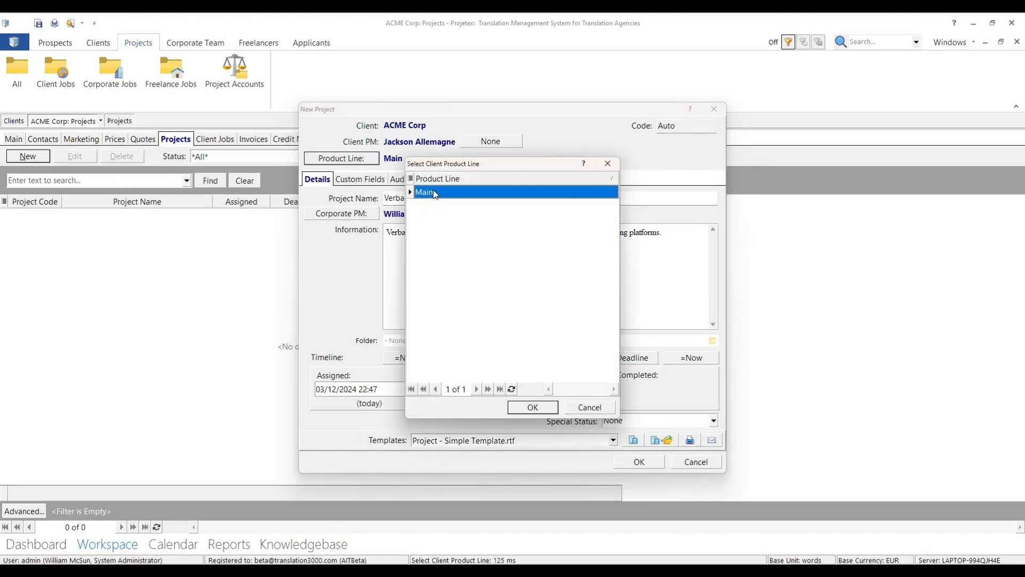
{"action": "left_click", "coordinate": [528, 410]}
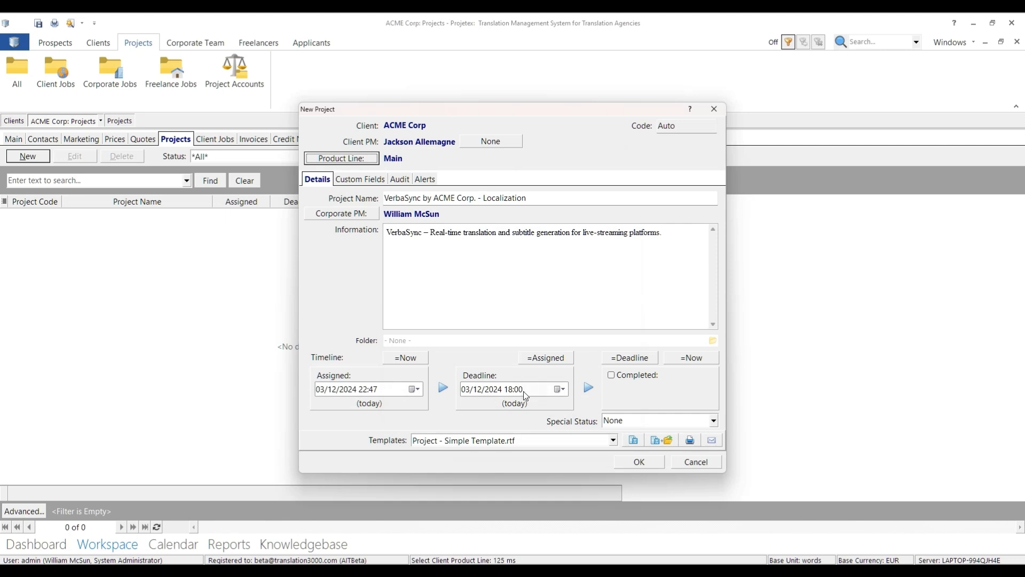
Switch to Gmail and check the required completion date in the "VerbaSync - files for localization" email, returning to the project form
{"action": "left_click", "coordinate": [442, 571]}
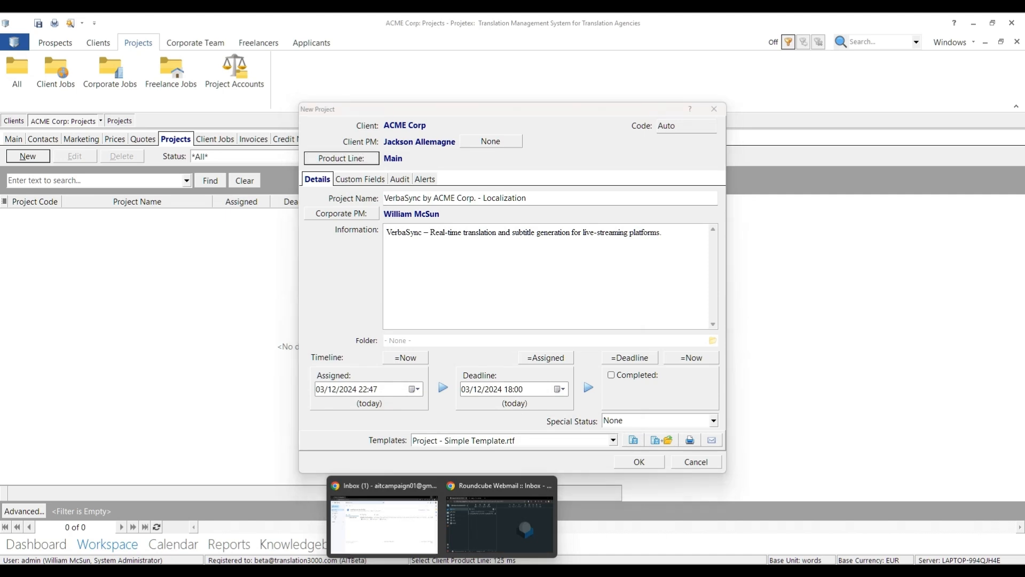
{"action": "left_click", "coordinate": [376, 525]}
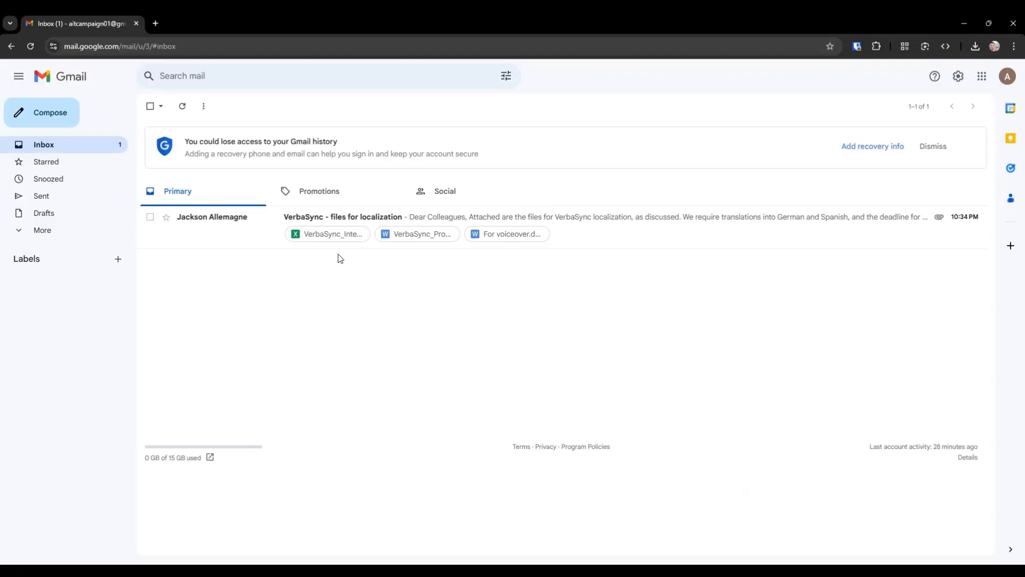
{"action": "left_click", "coordinate": [400, 221]}
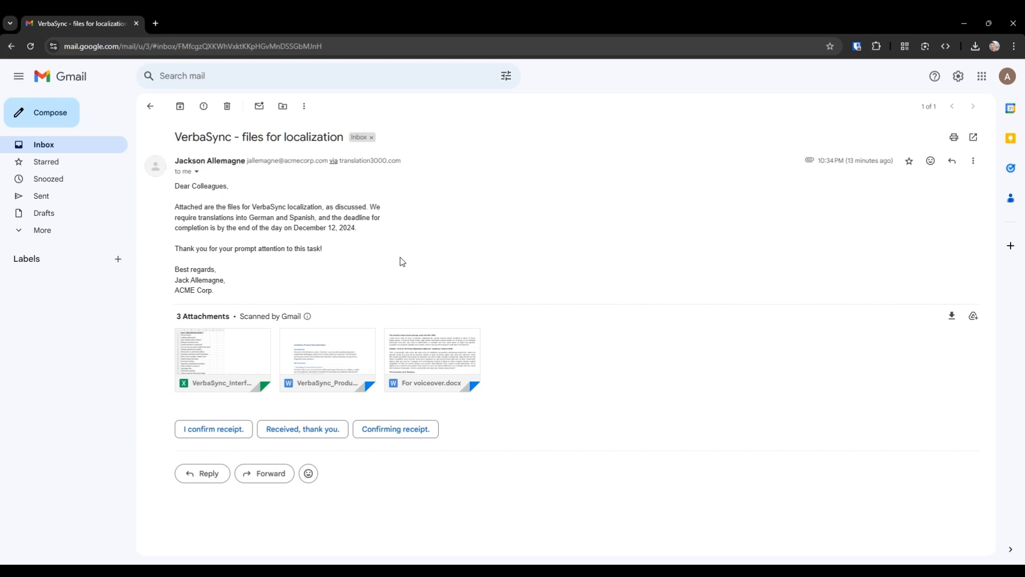
{"action": "left_click_drag", "start_coordinate": [294, 228], "coordinate": [358, 227]}
{"action": "left_click", "coordinate": [384, 233]}
{"action": "left_click", "coordinate": [630, 570]}
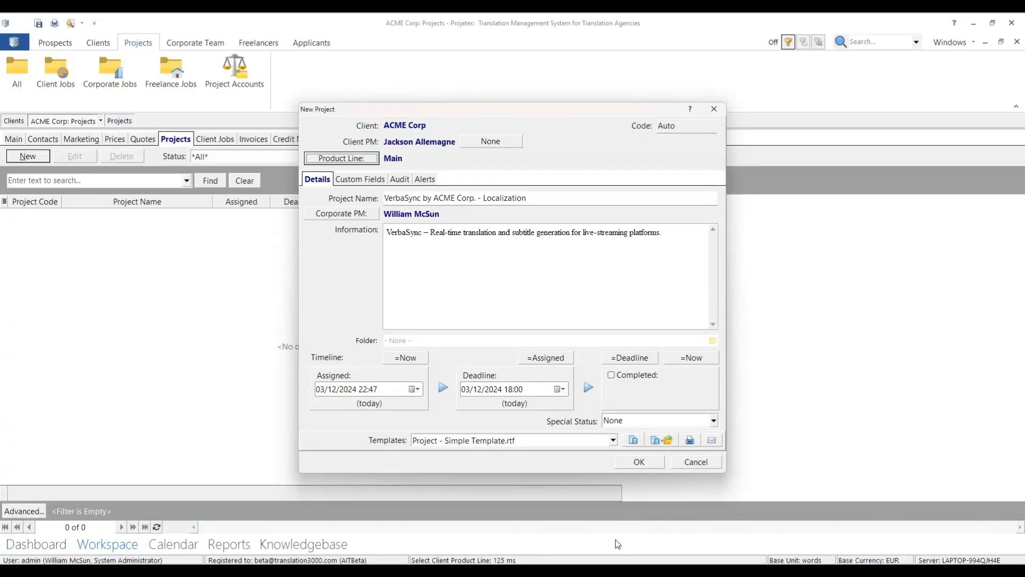
Set the project's deadline date to 12/12/2024 and save the new project
{"action": "left_click", "coordinate": [560, 390]}
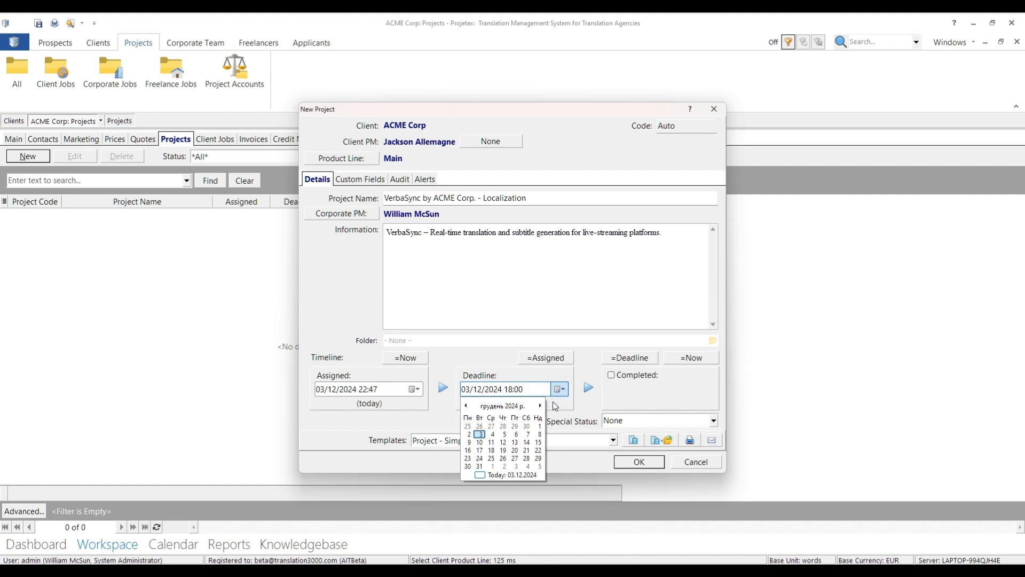
{"action": "left_click", "coordinate": [503, 443]}
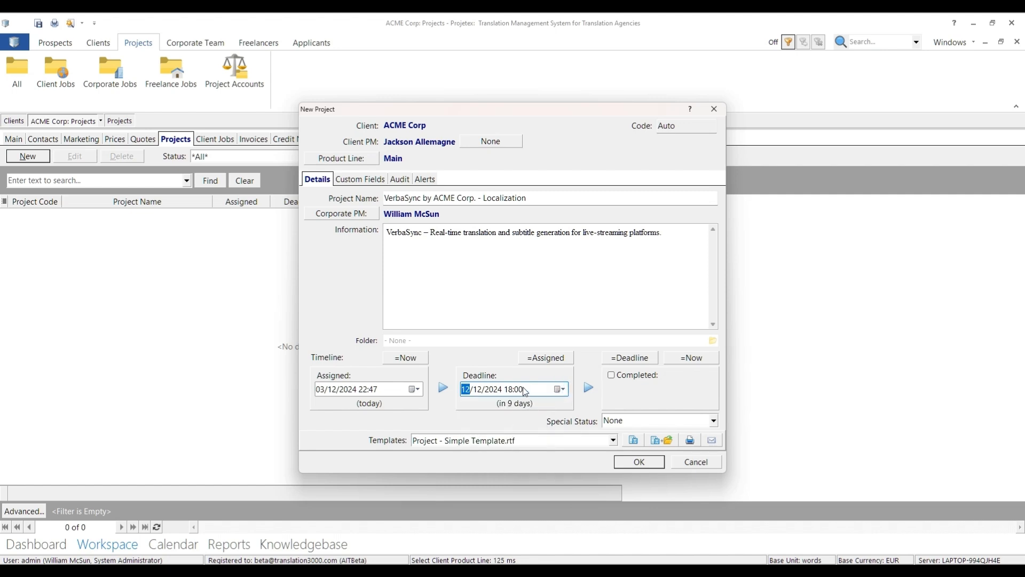
{"action": "left_click", "coordinate": [639, 462]}
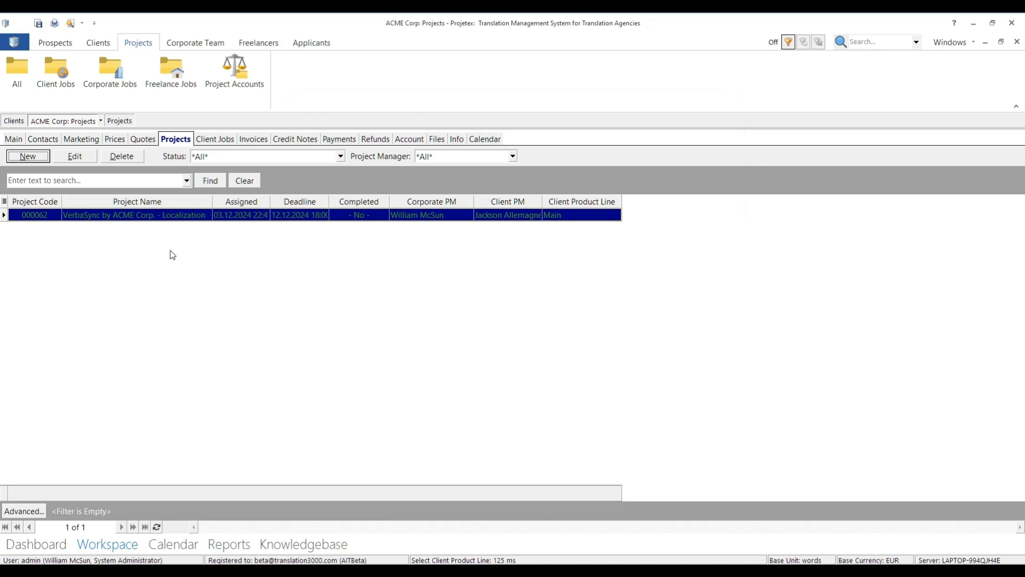
Open the VerbaSync localization project and go to the Incoming folder among its files
{"action": "right_click", "coordinate": [117, 221]}
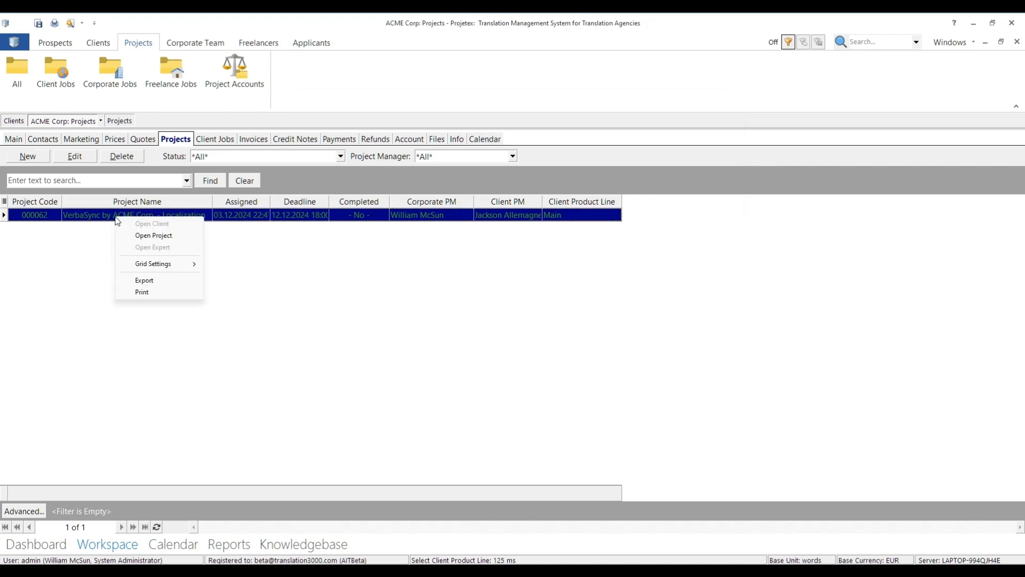
{"action": "left_click", "coordinate": [153, 235]}
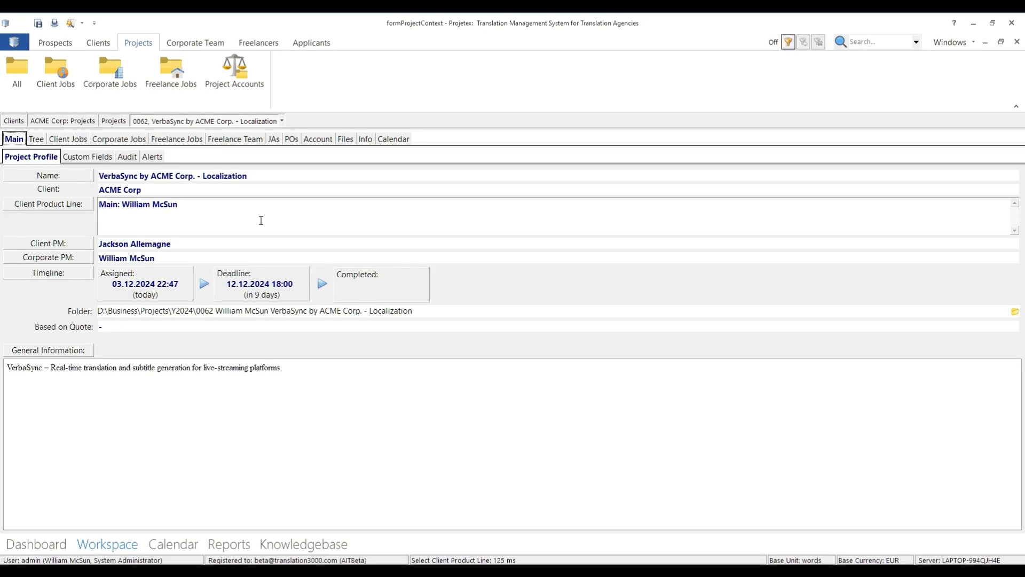
{"action": "left_click", "coordinate": [346, 139]}
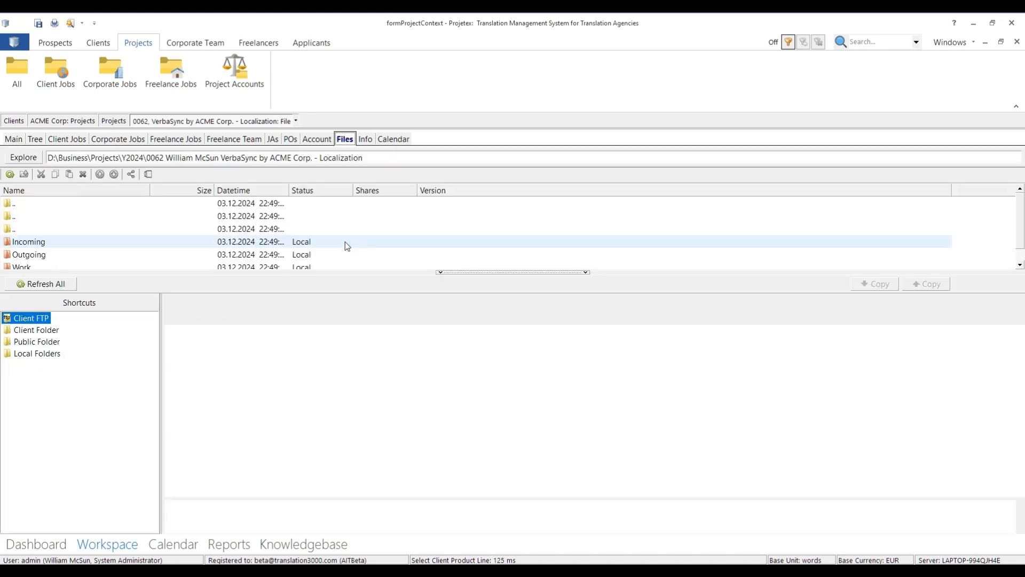
{"action": "double_click", "coordinate": [37, 245]}
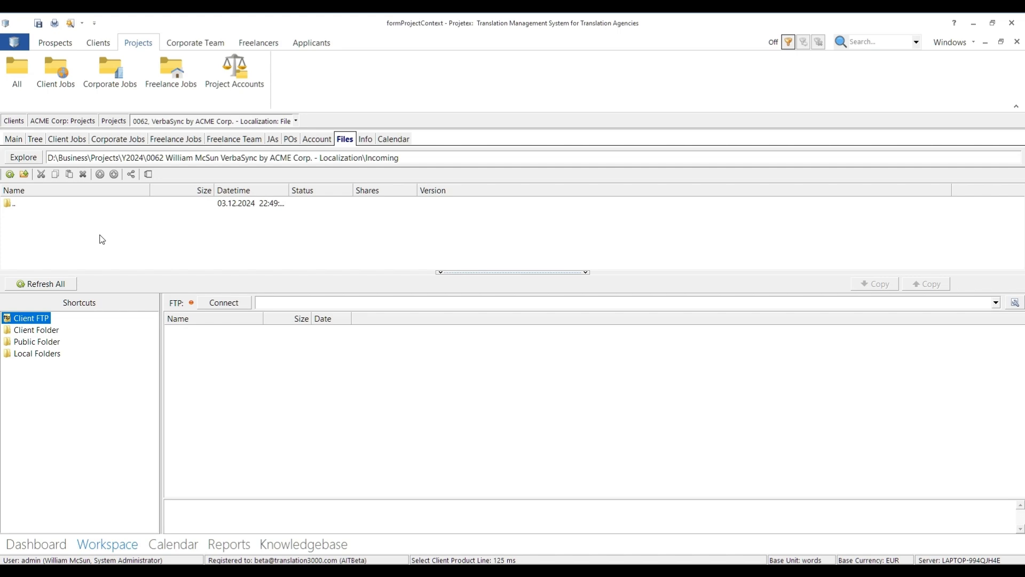
Switch to Gmail and download the email's attachments For voiceover.docx, VerbaSync_Product_Documentation.docx and VerbaSync_Interface_Strings.xlsx
{"action": "mouse_move", "coordinate": [442, 570]}
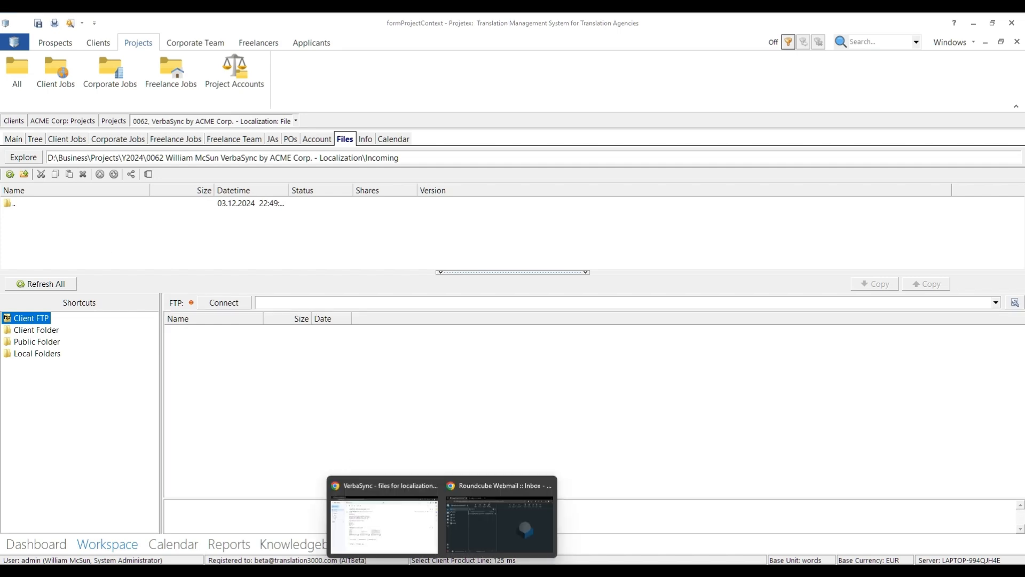
{"action": "left_click", "coordinate": [413, 533]}
{"action": "mouse_move", "coordinate": [389, 378]}
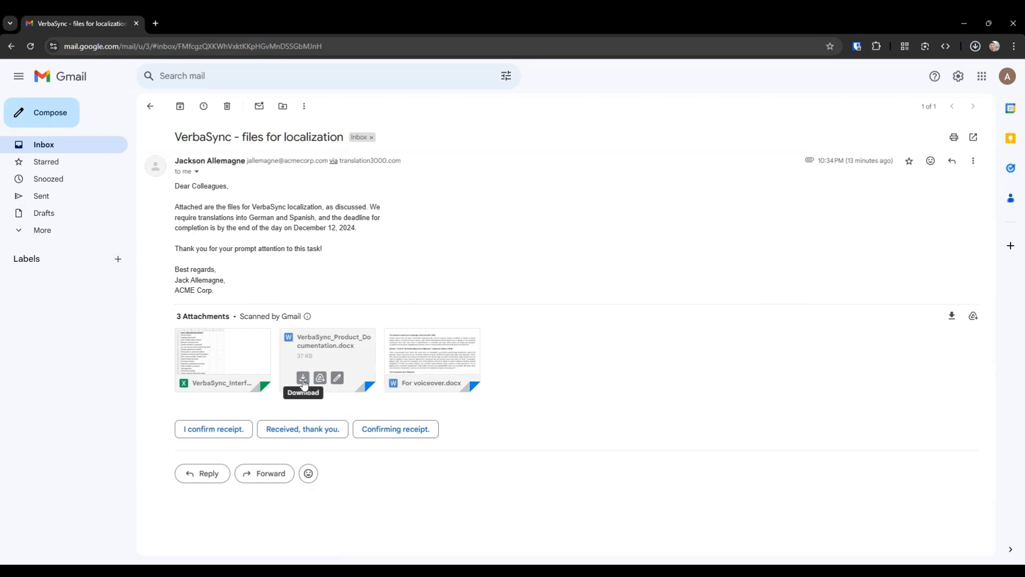
{"action": "left_click", "coordinate": [303, 378]}
{"action": "left_click", "coordinate": [198, 383]}
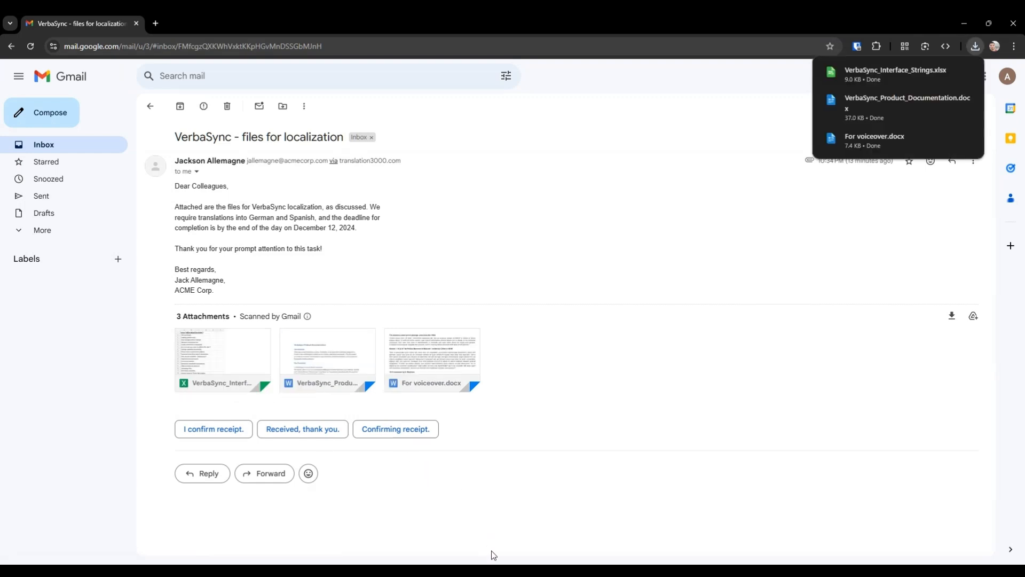
Move the three downloaded files from the Downloads folder into the project's Incoming folder and select For voiceover.docx in the project's file list
{"action": "left_click", "coordinate": [492, 570]}
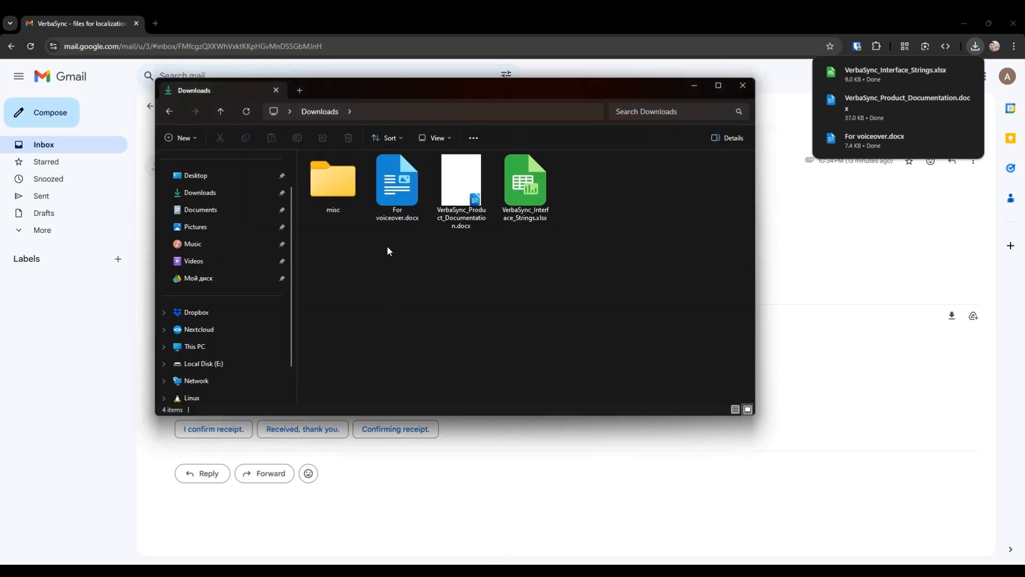
{"action": "left_click_drag", "start_coordinate": [387, 251], "coordinate": [580, 162]}
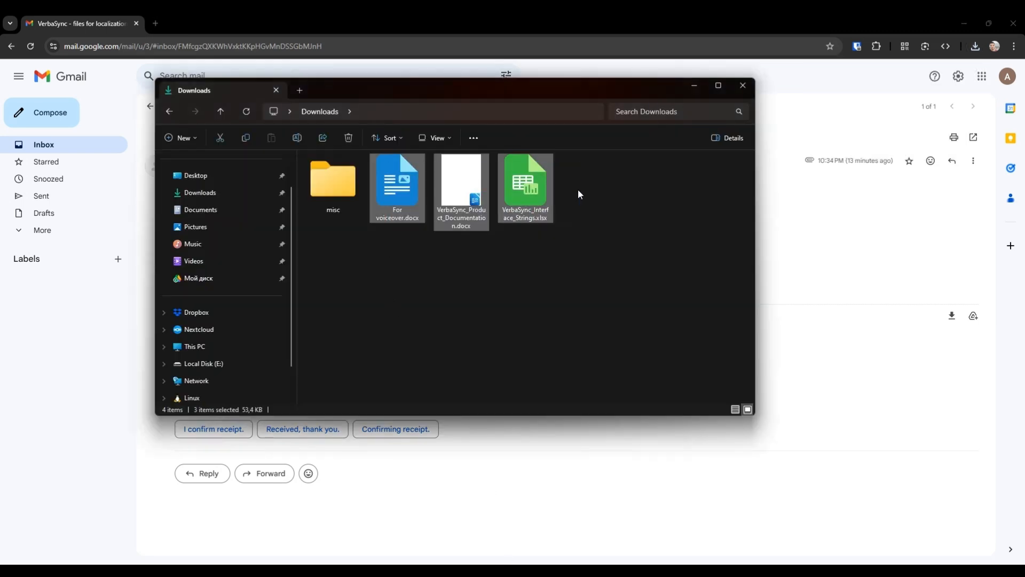
{"action": "right_click", "coordinate": [403, 181]}
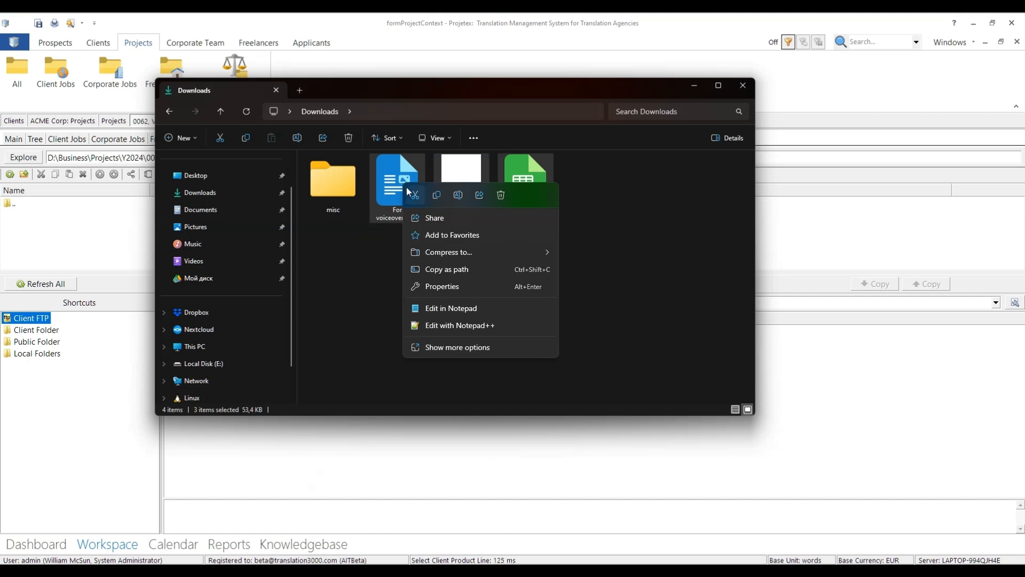
{"action": "left_click", "coordinate": [415, 201]}
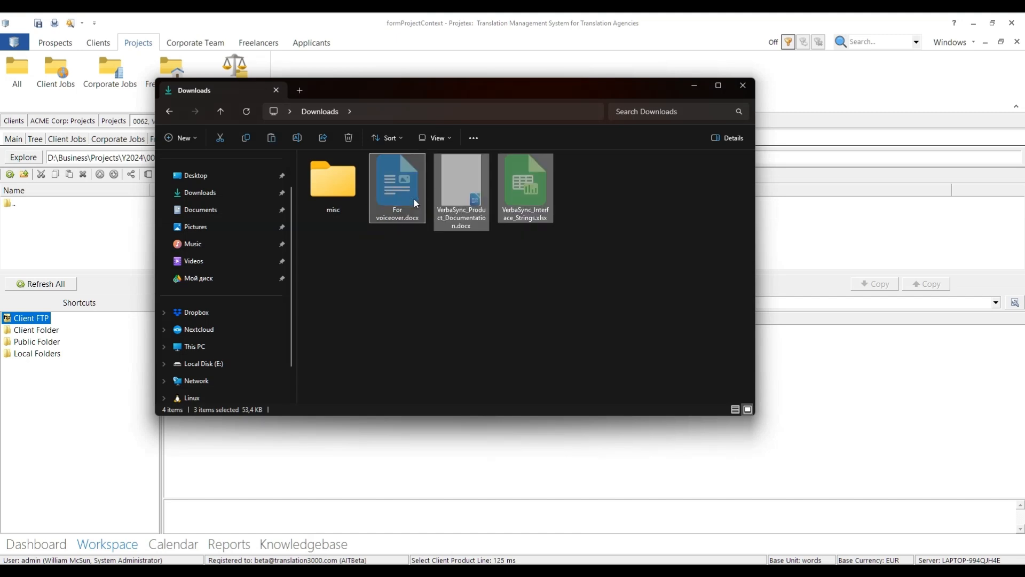
{"action": "left_click", "coordinate": [75, 218]}
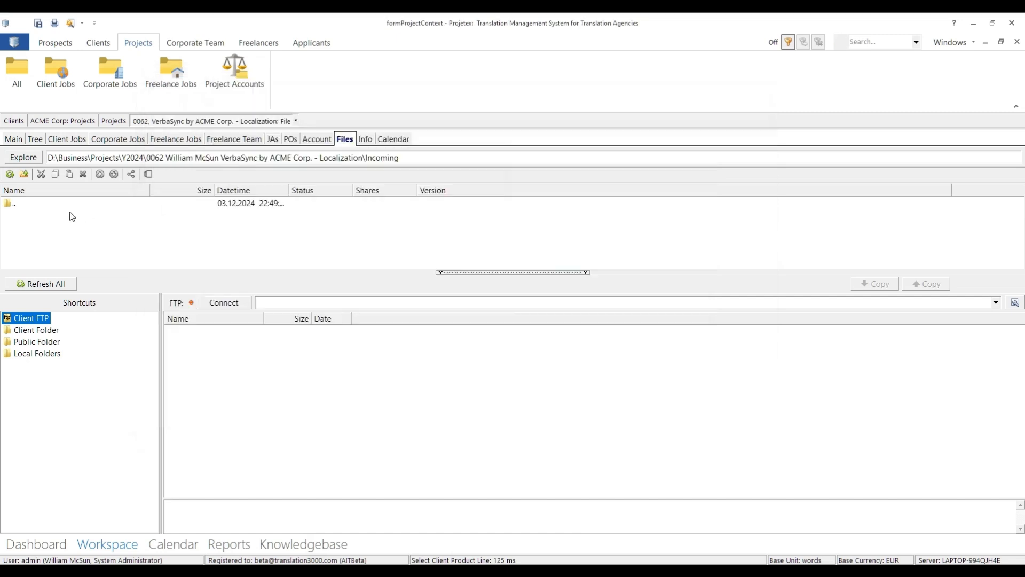
{"action": "left_click", "coordinate": [24, 158]}
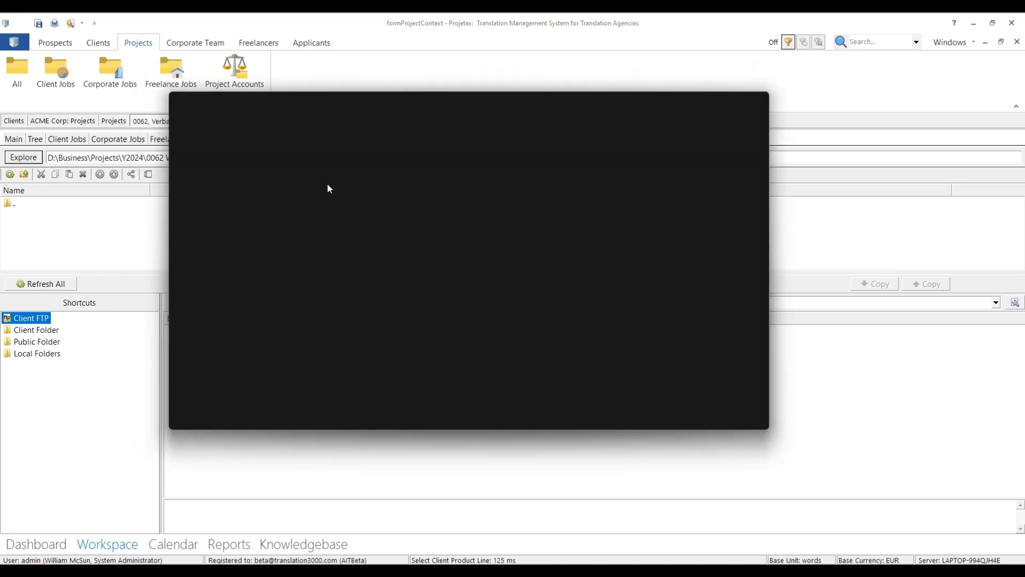
{"action": "right_click", "coordinate": [404, 247]}
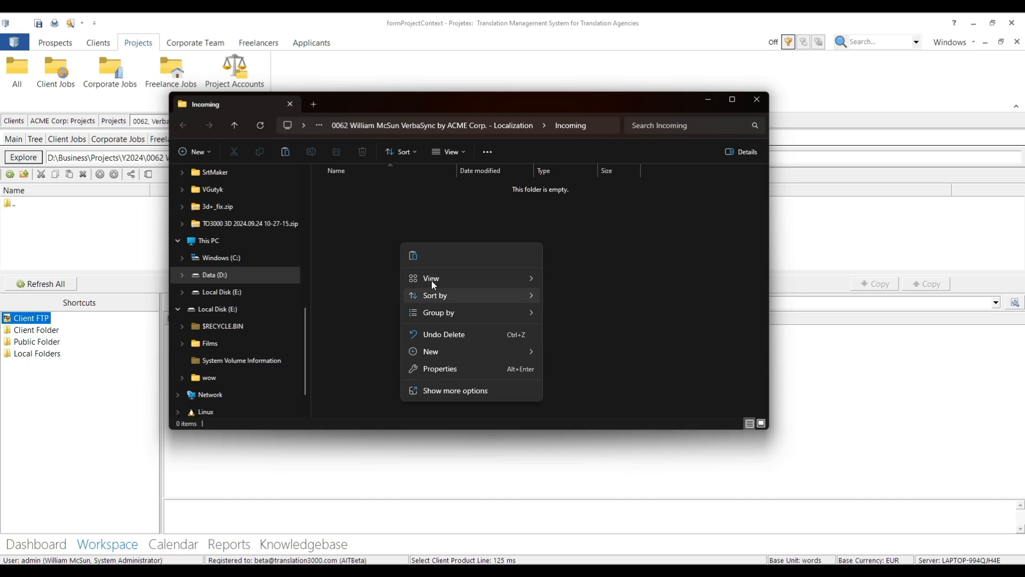
{"action": "left_click", "coordinate": [415, 258]}
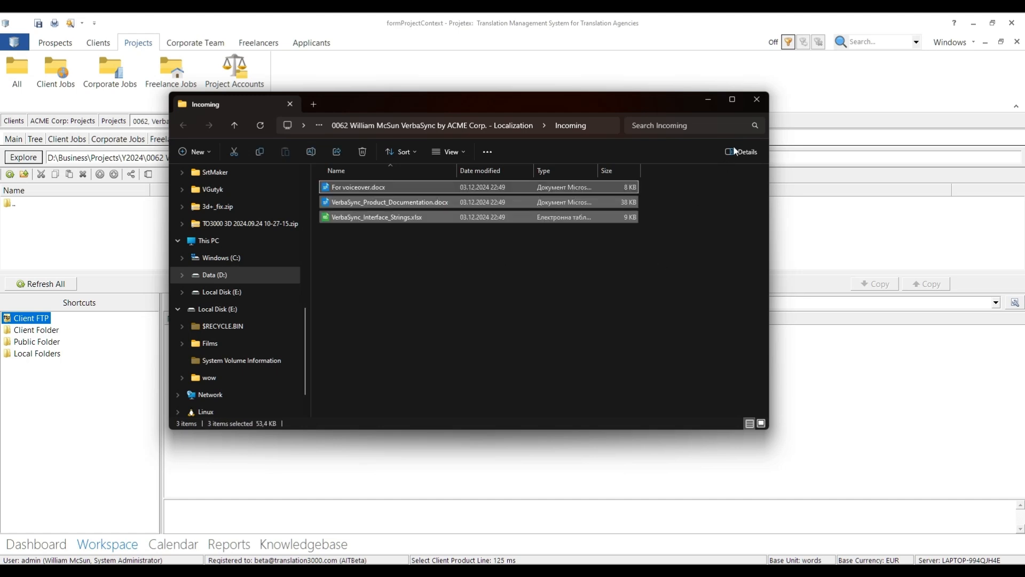
{"action": "left_click", "coordinate": [757, 100]}
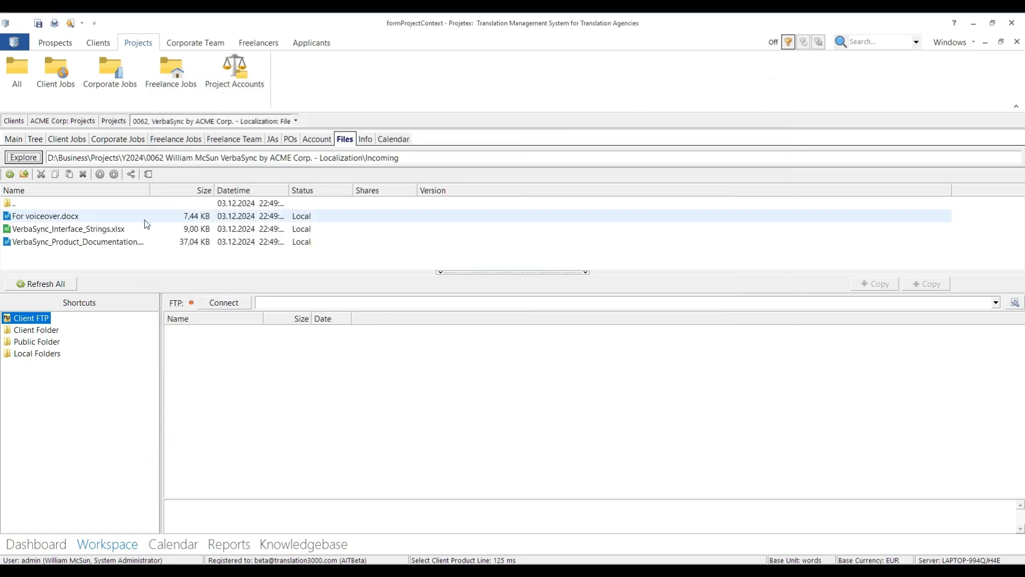
{"action": "left_click", "coordinate": [94, 221]}
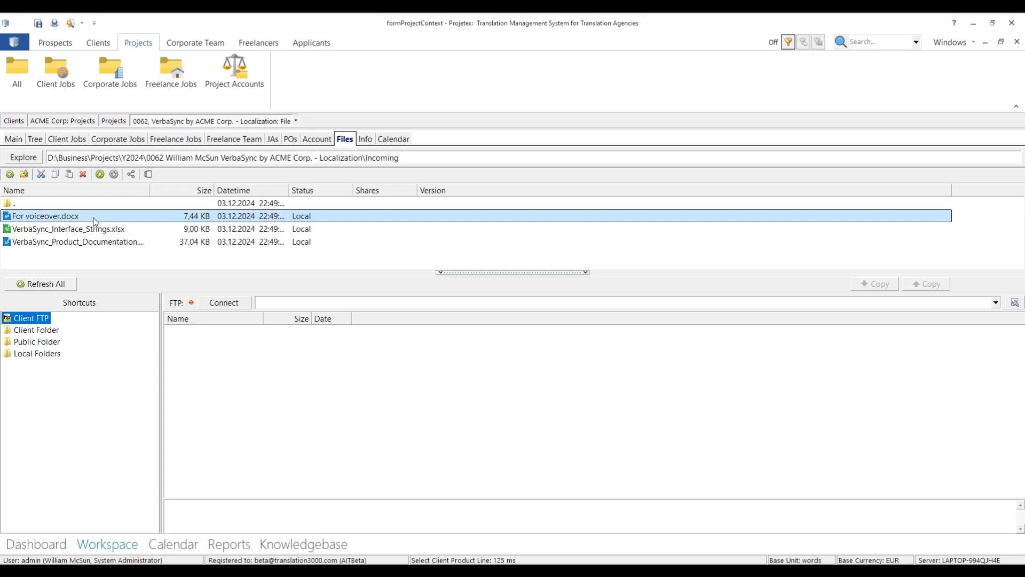
Upload the three files in the Incoming folder with the comment "Original files from the client" applied to all of them
{"action": "left_click", "coordinate": [75, 241], "text": "shift"}
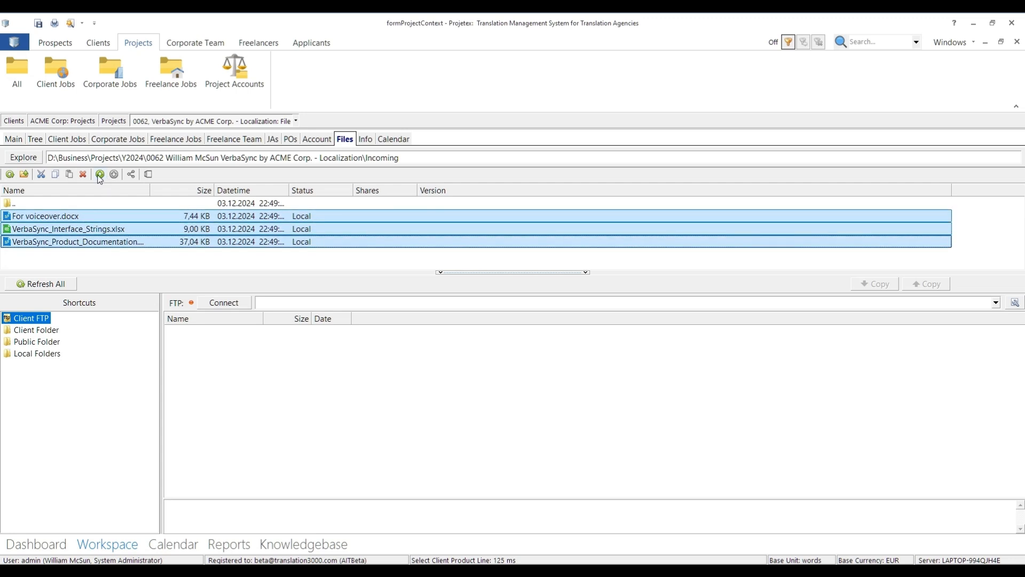
{"action": "left_click", "coordinate": [36, 217]}
{"action": "left_click", "coordinate": [41, 245], "text": "shift"}
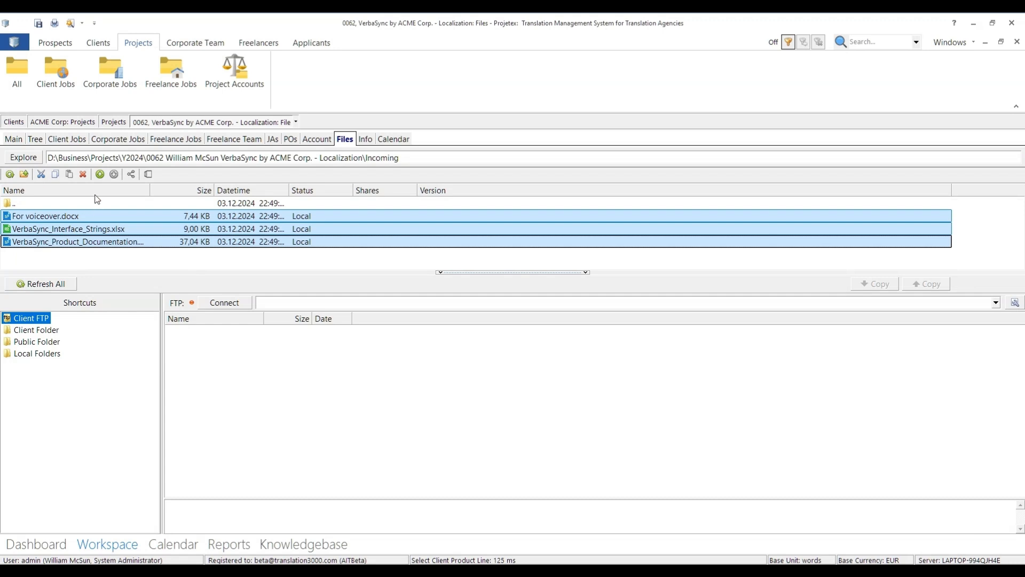
{"action": "left_click", "coordinate": [101, 174]}
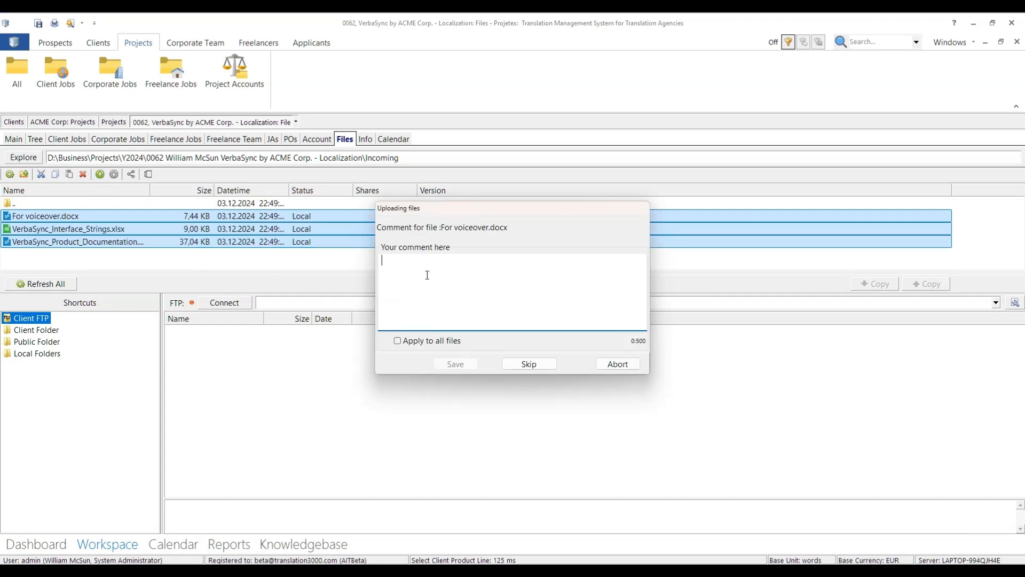
{"action": "type", "text": "Original files from the client"}
{"action": "left_click", "coordinate": [429, 340]}
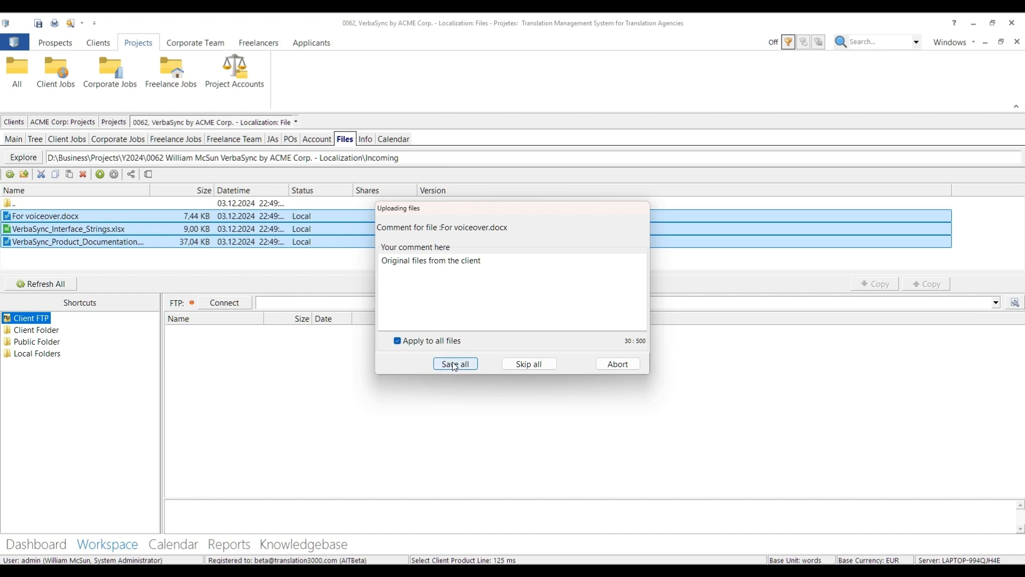
{"action": "left_click", "coordinate": [455, 365]}
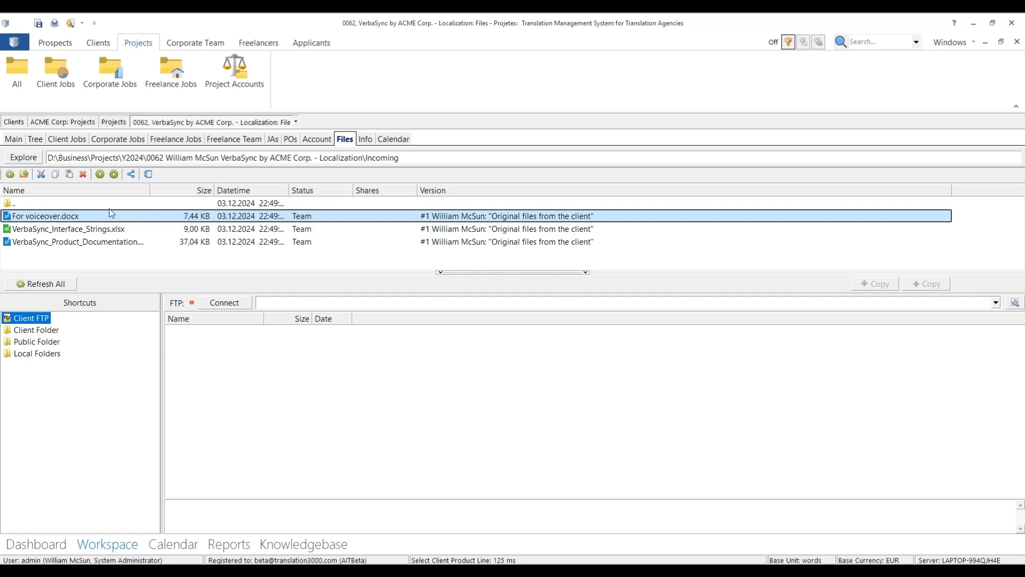
Create a client job named "VerbaSync by ACME Corp. - Interface Localization - Desktop" with the service English => German
{"action": "left_click", "coordinate": [59, 141]}
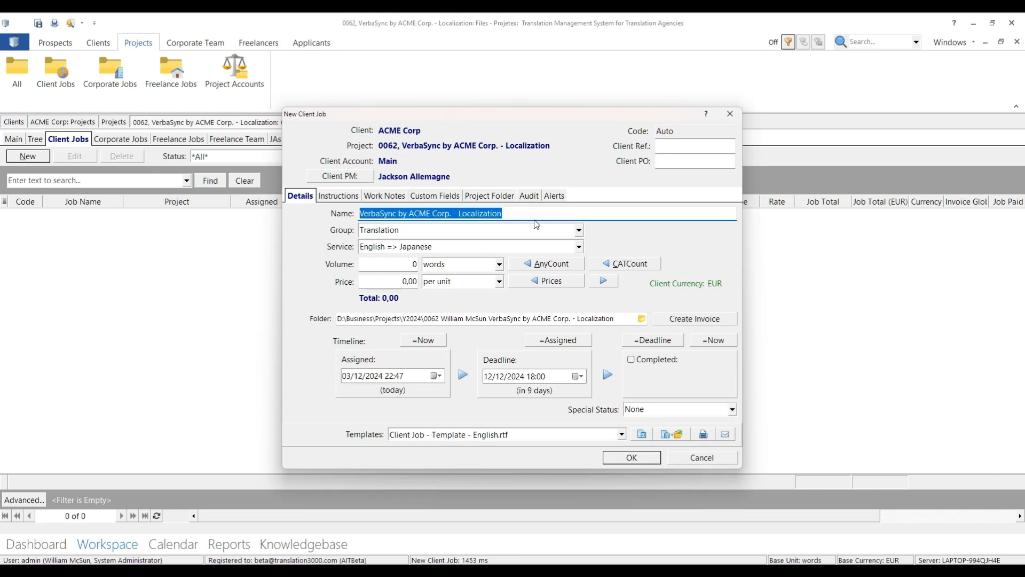
{"action": "left_click", "coordinate": [564, 210]}
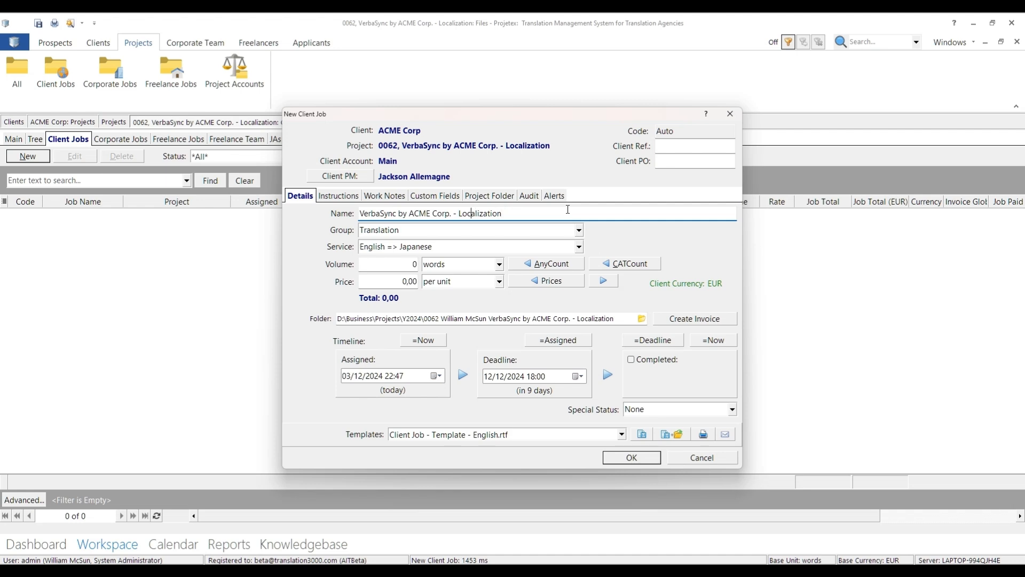
{"action": "type", "text": "Interface Localization - Desktop"}
{"action": "left_click", "coordinate": [580, 248]}
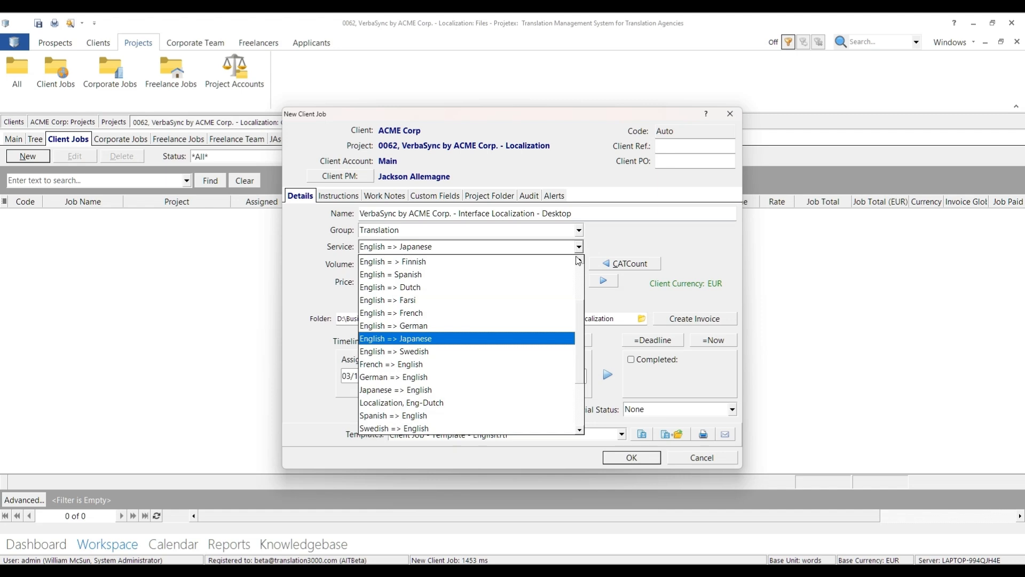
{"action": "left_click", "coordinate": [416, 325]}
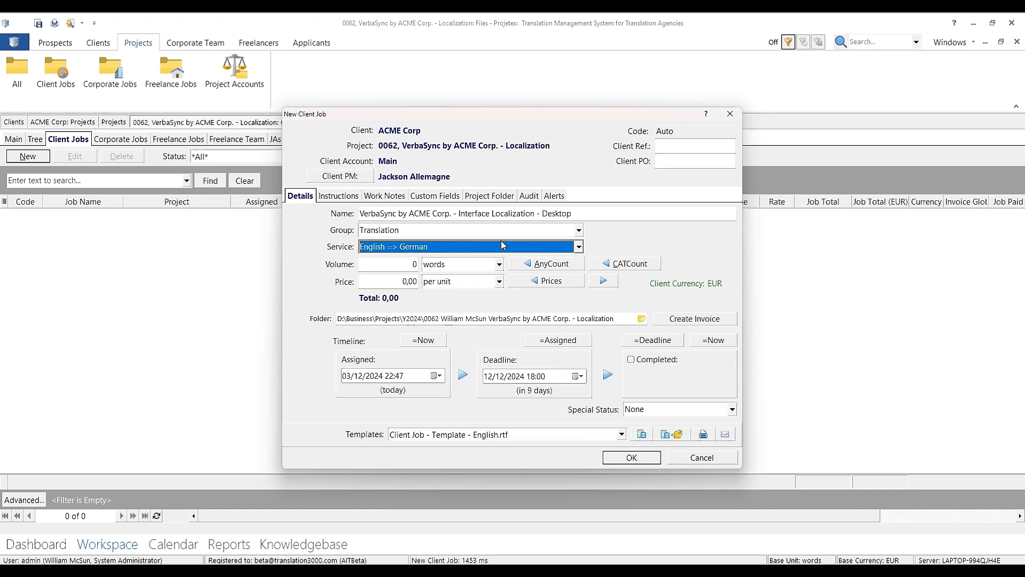
Count the job's word volume from VerbaSync_Interface_Strings.xlsx with AnyCount and fill in the unit price from the client's price list
{"action": "left_click", "coordinate": [547, 269]}
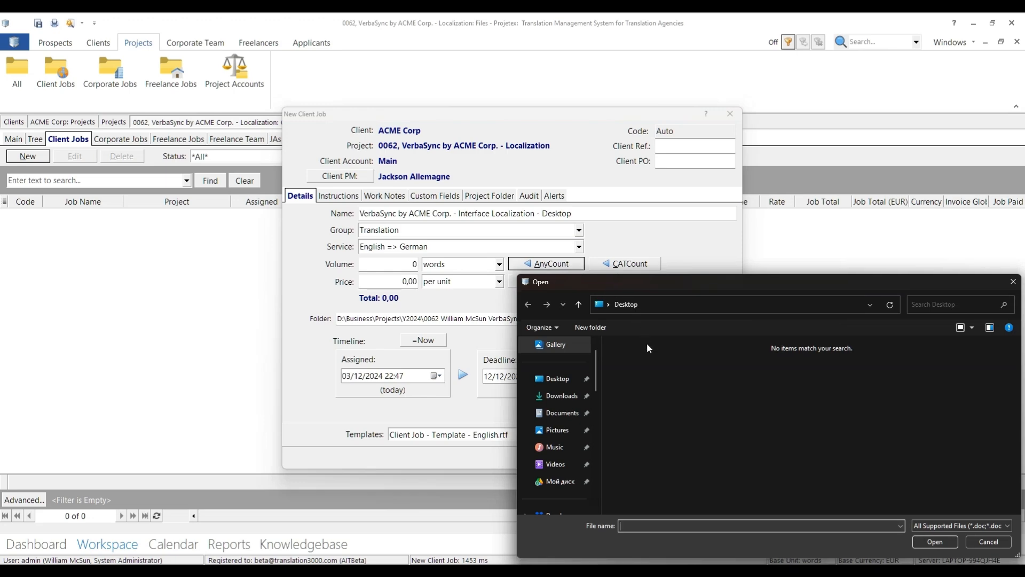
{"action": "left_click", "coordinate": [680, 375]}
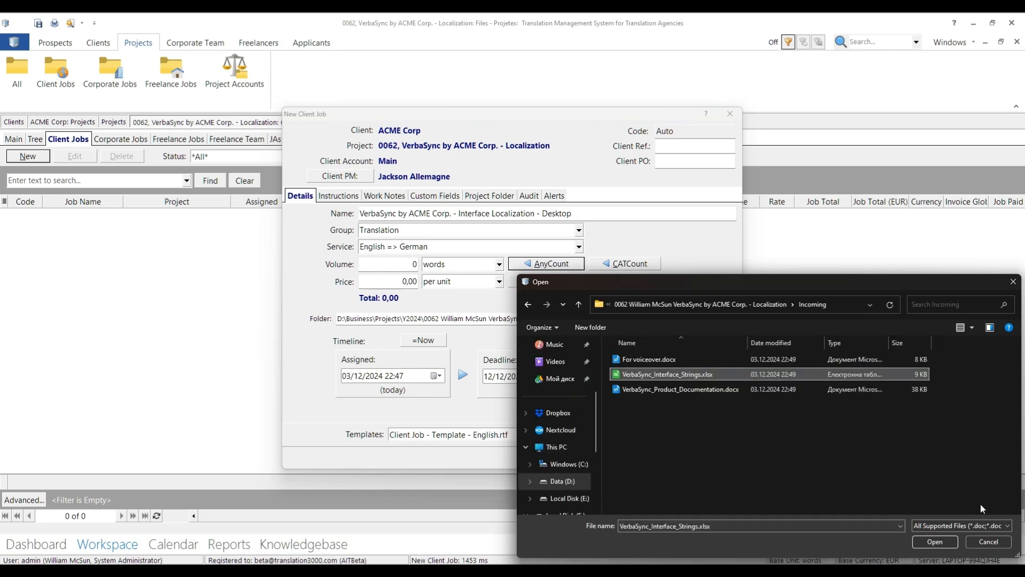
{"action": "left_click", "coordinate": [946, 540]}
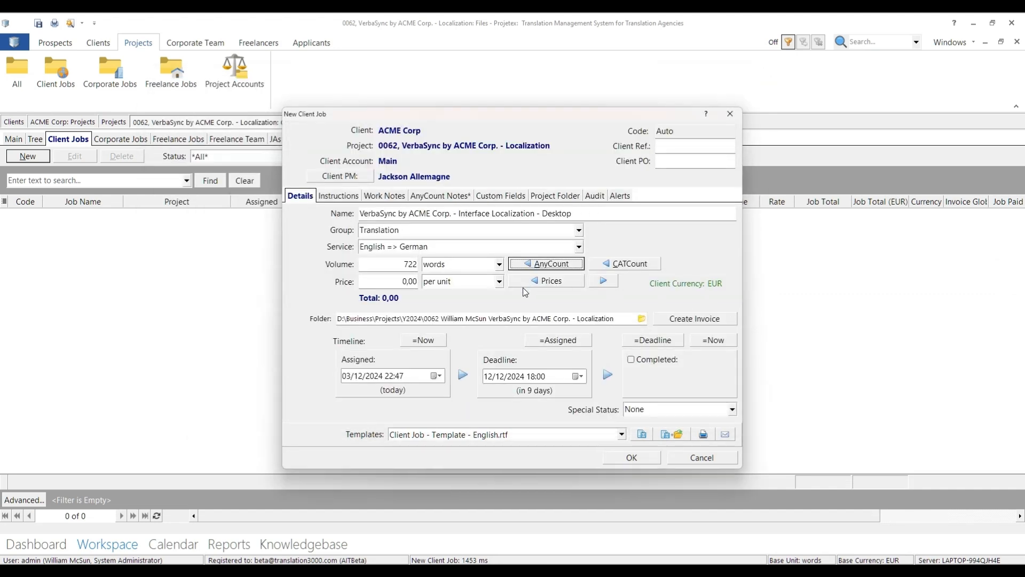
{"action": "left_click", "coordinate": [399, 263]}
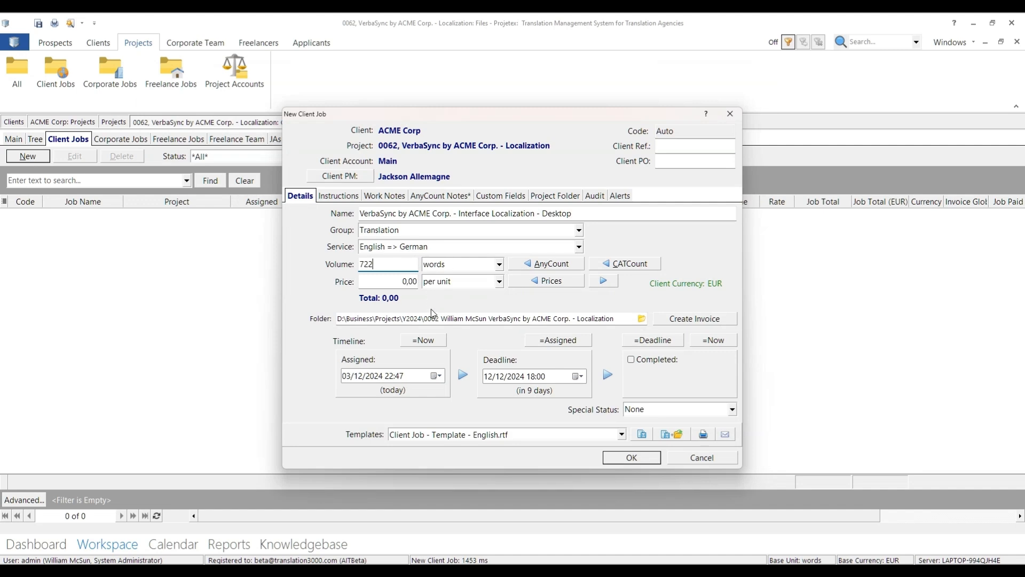
{"action": "left_click", "coordinate": [550, 278]}
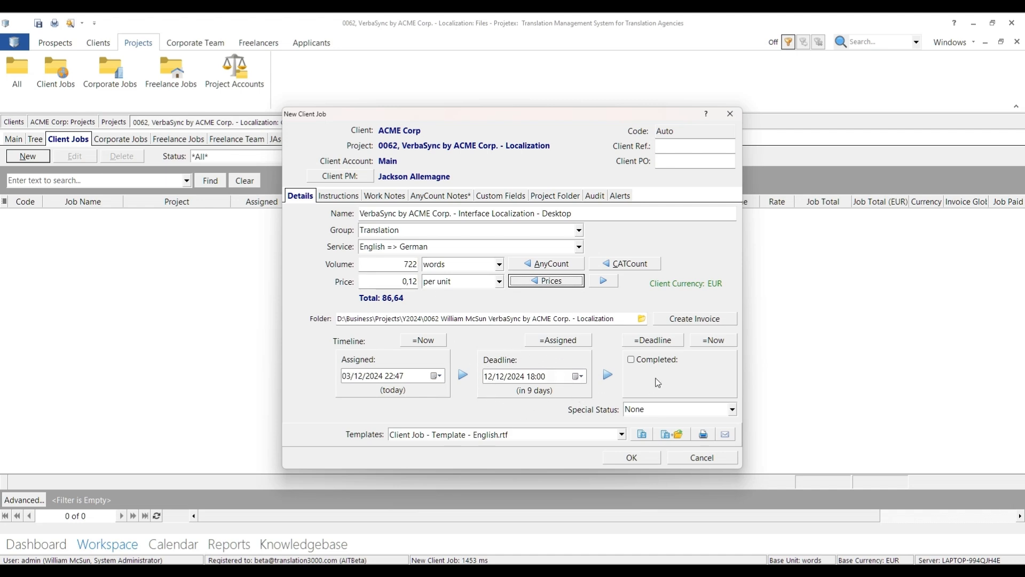
Review the job's instructions, work notes, AnyCount notes, Incoming files, audit and alerts, and save the job
{"action": "left_click", "coordinate": [339, 197]}
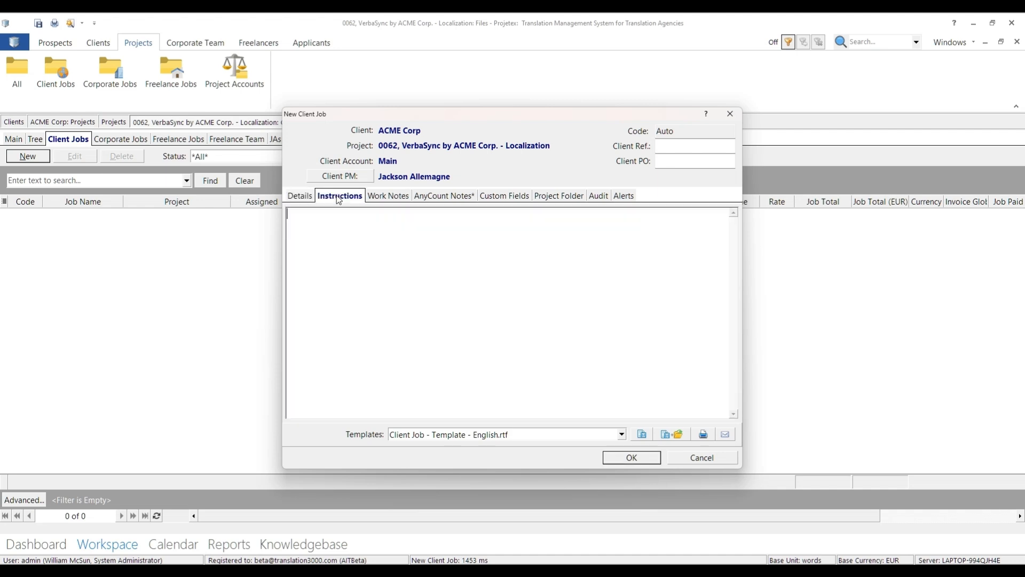
{"action": "left_click", "coordinate": [401, 198]}
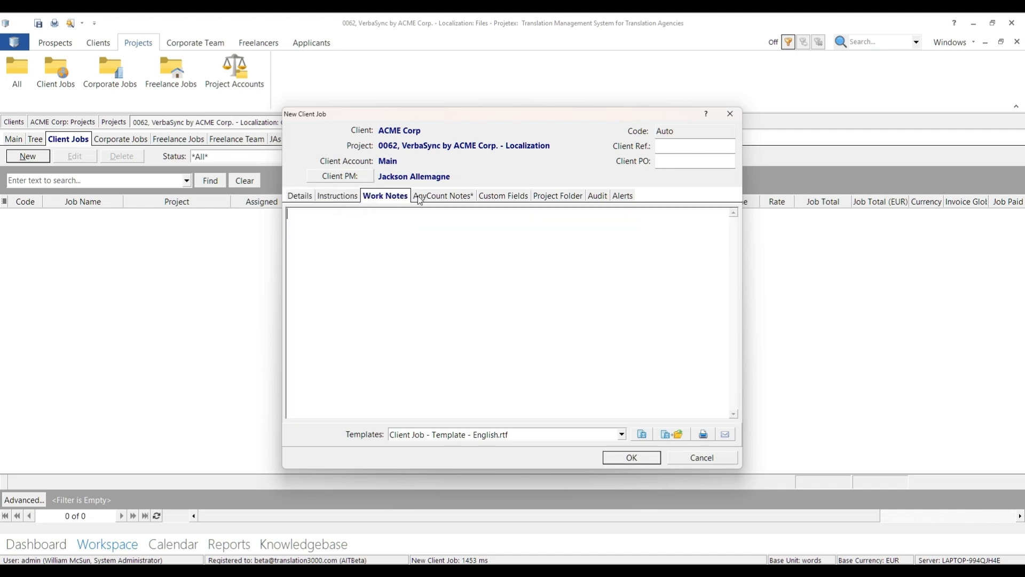
{"action": "left_click", "coordinate": [448, 202]}
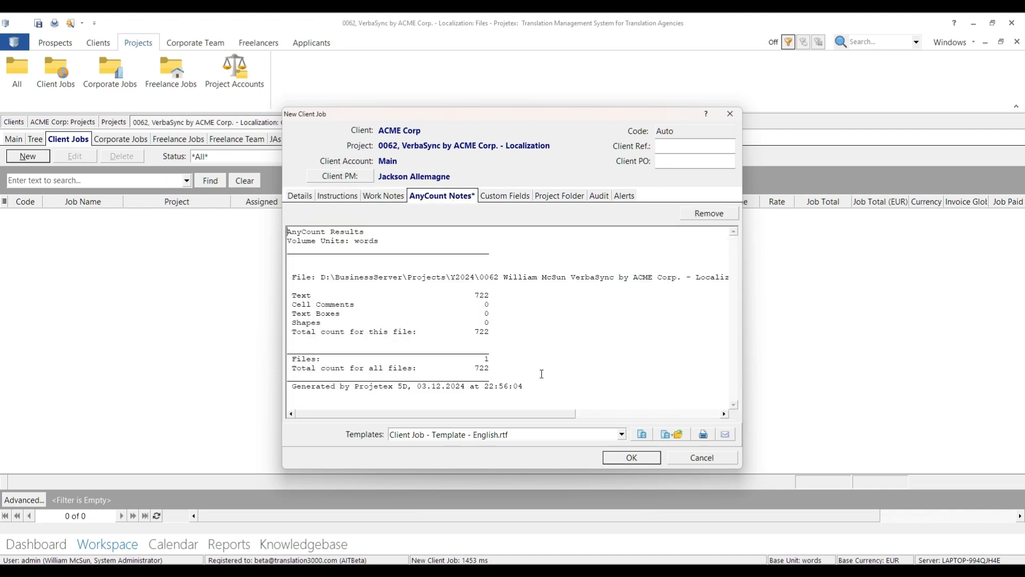
{"action": "left_click", "coordinate": [580, 197]}
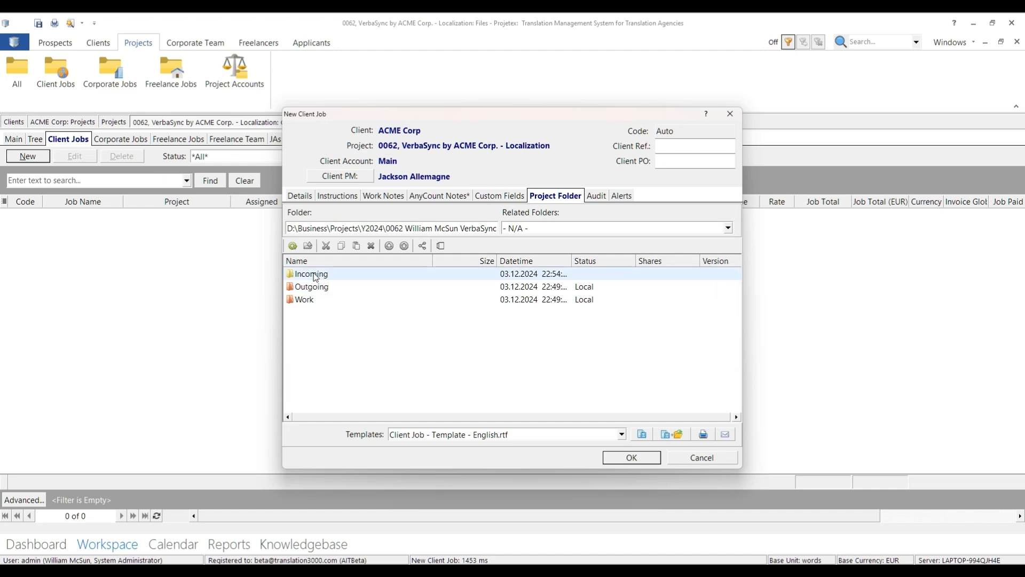
{"action": "double_click", "coordinate": [316, 277]}
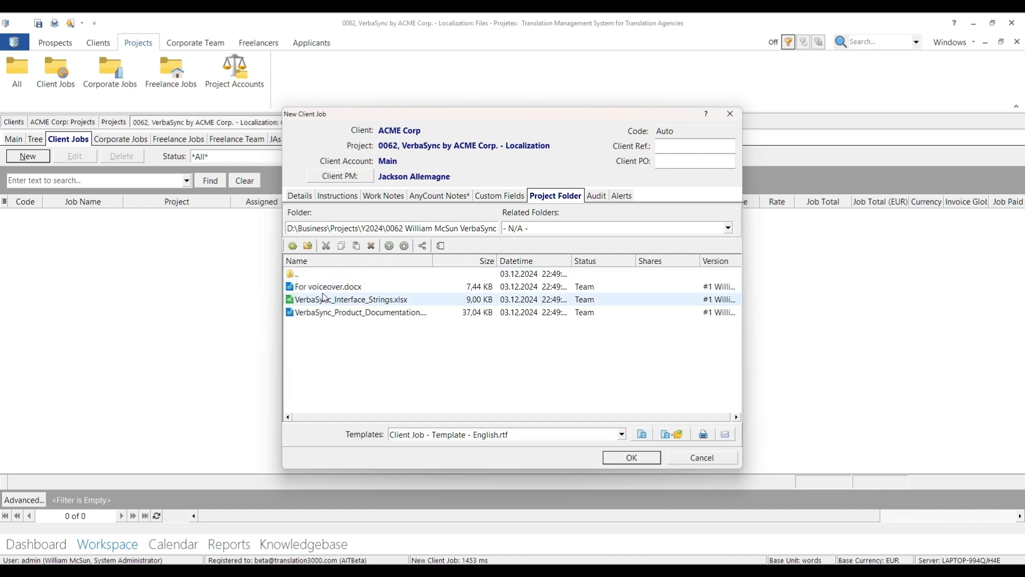
{"action": "left_click", "coordinate": [598, 197]}
{"action": "left_click", "coordinate": [624, 196]}
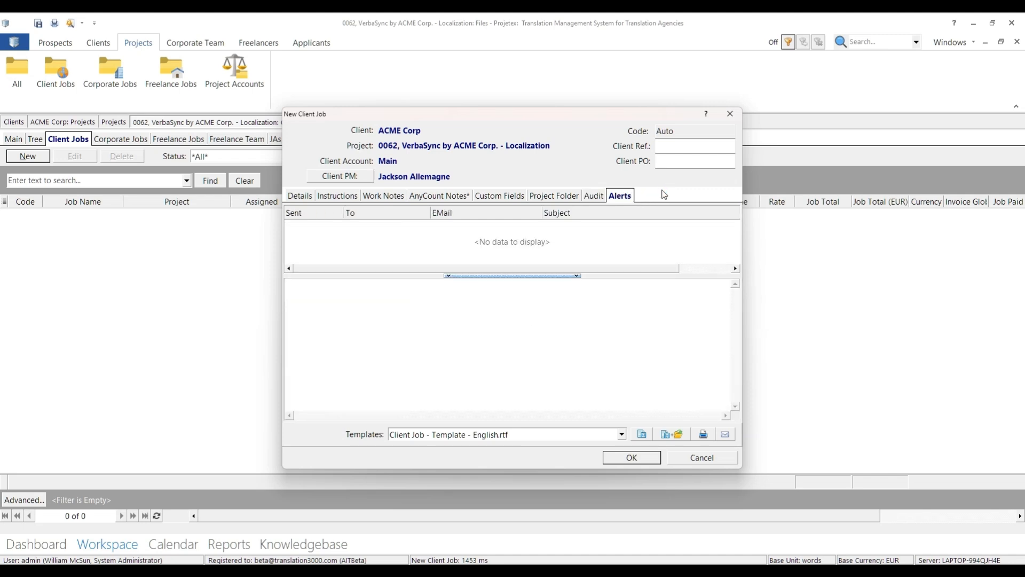
{"action": "left_click", "coordinate": [301, 197]}
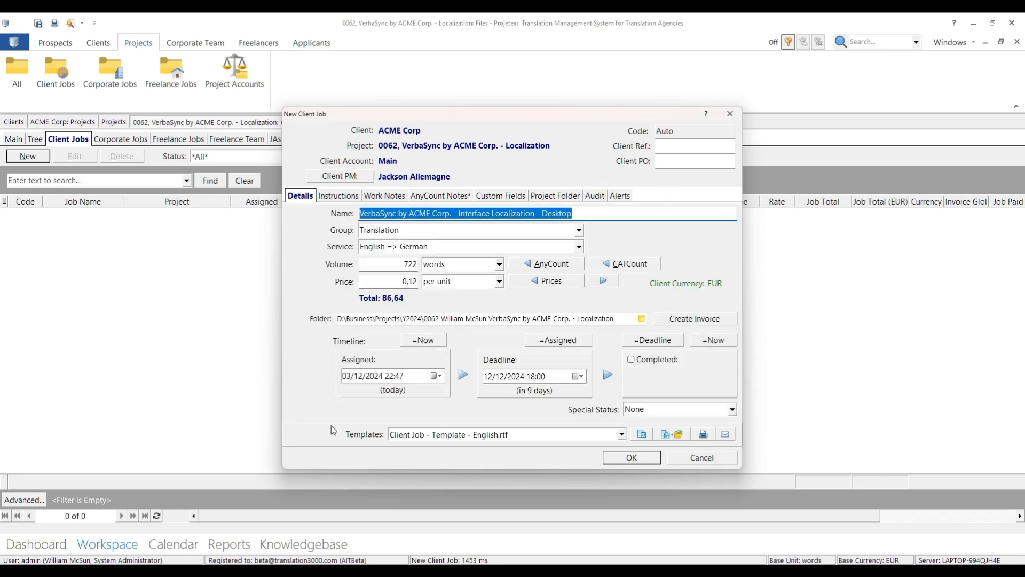
{"action": "left_click", "coordinate": [630, 458]}
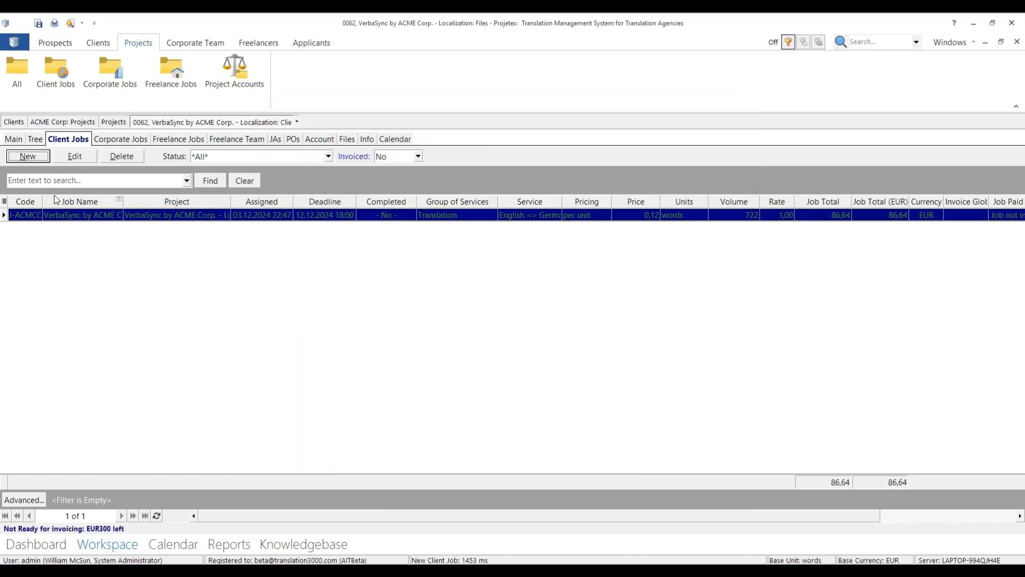
Create a second client job named "VerbaSync by ACME Corp. - Interface Localization - Desktop" with the service English = Spanish
{"action": "left_click", "coordinate": [26, 158]}
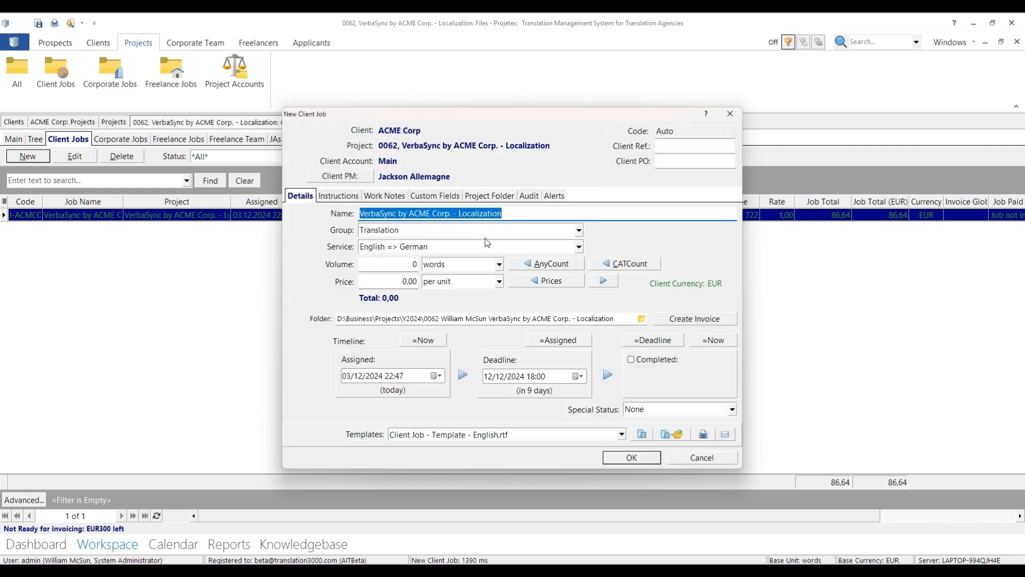
{"action": "left_click", "coordinate": [459, 213]}
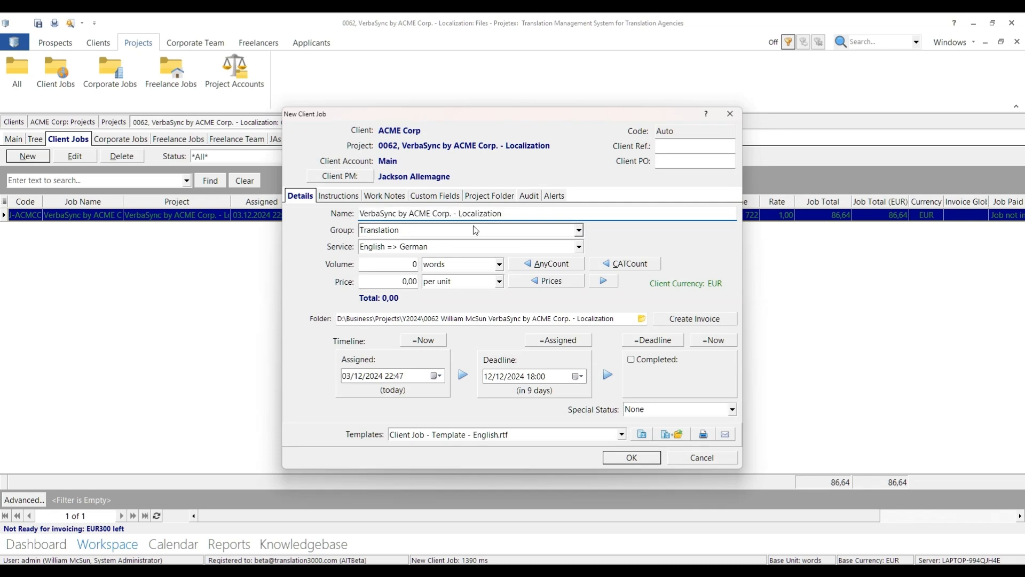
{"action": "type", "text": "Interface"}
{"action": "key", "text": "End"}
{"action": "type", "text": "- Desktop"}
{"action": "left_click", "coordinate": [579, 247]}
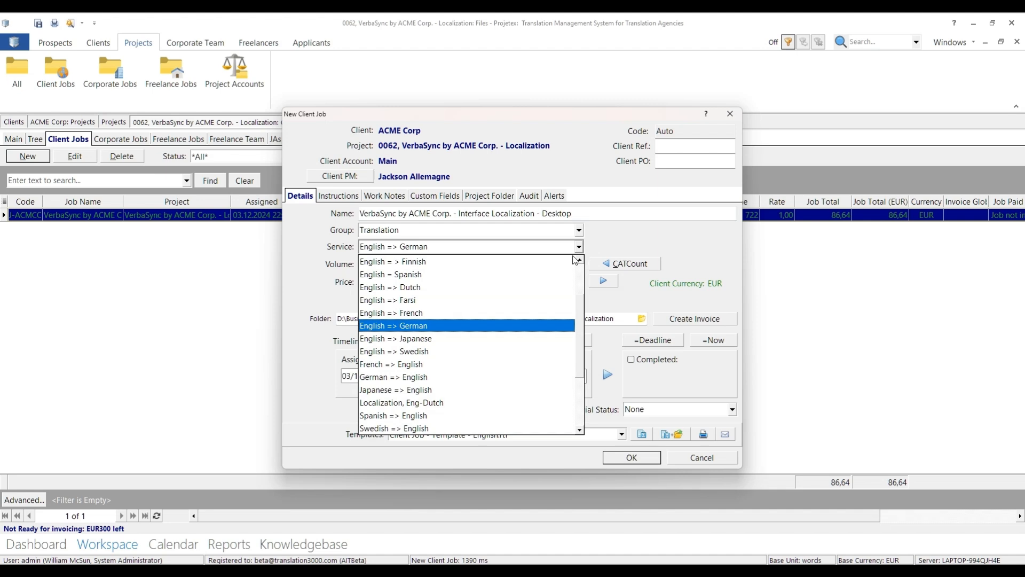
{"action": "left_click", "coordinate": [429, 275]}
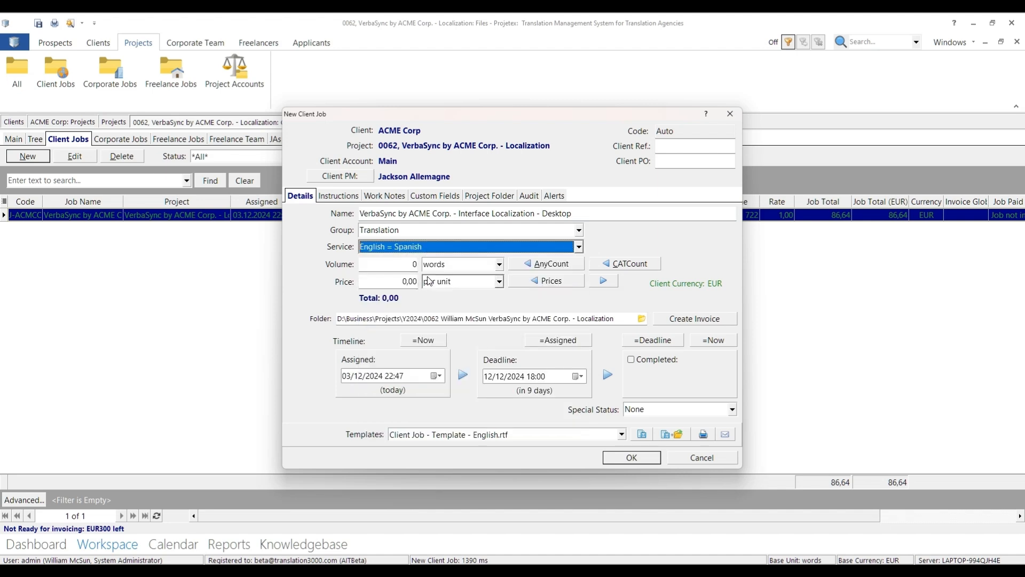
Fill in the Spanish job's word volume with AnyCount and look up its price in the client's price list
{"action": "left_click", "coordinate": [552, 265]}
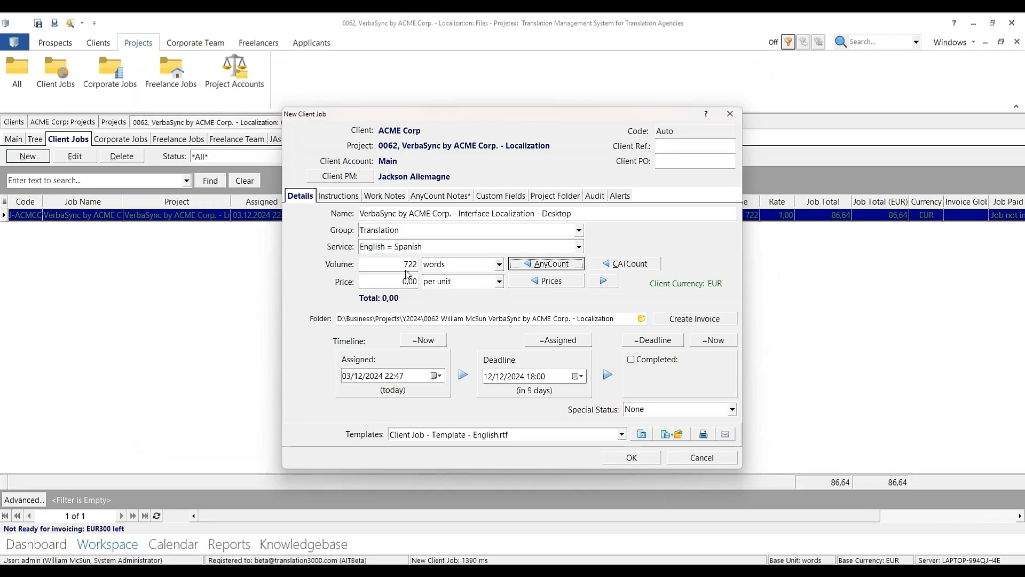
{"action": "left_click", "coordinate": [547, 282]}
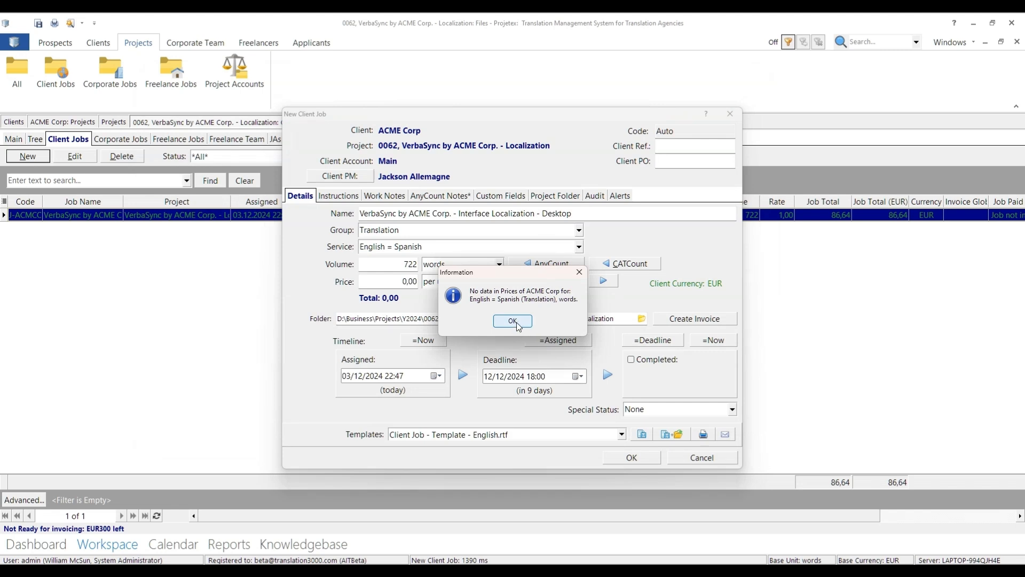
{"action": "left_click", "coordinate": [512, 321]}
Set the price to 0,08 per unit, add it to the client's price list, and save the Spanish job
{"action": "double_click", "coordinate": [411, 282]}
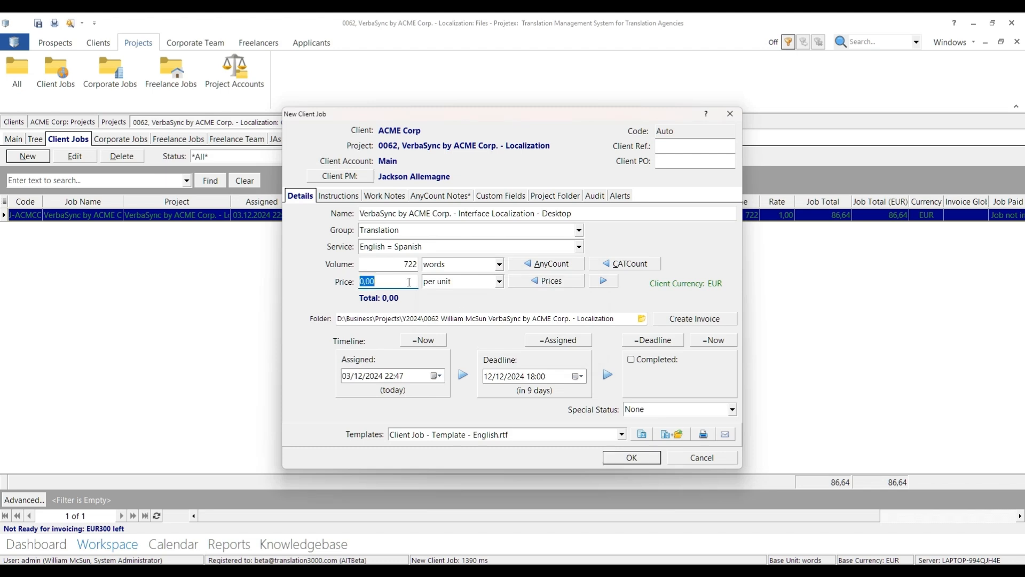
{"action": "type", "text": "0,08"}
{"action": "left_click", "coordinate": [602, 283]}
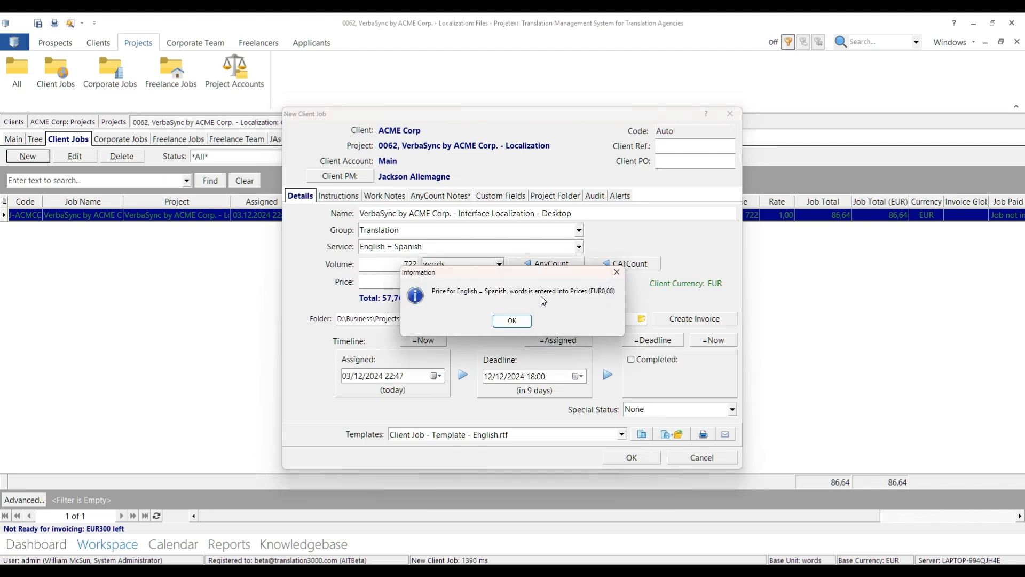
{"action": "left_click", "coordinate": [512, 321]}
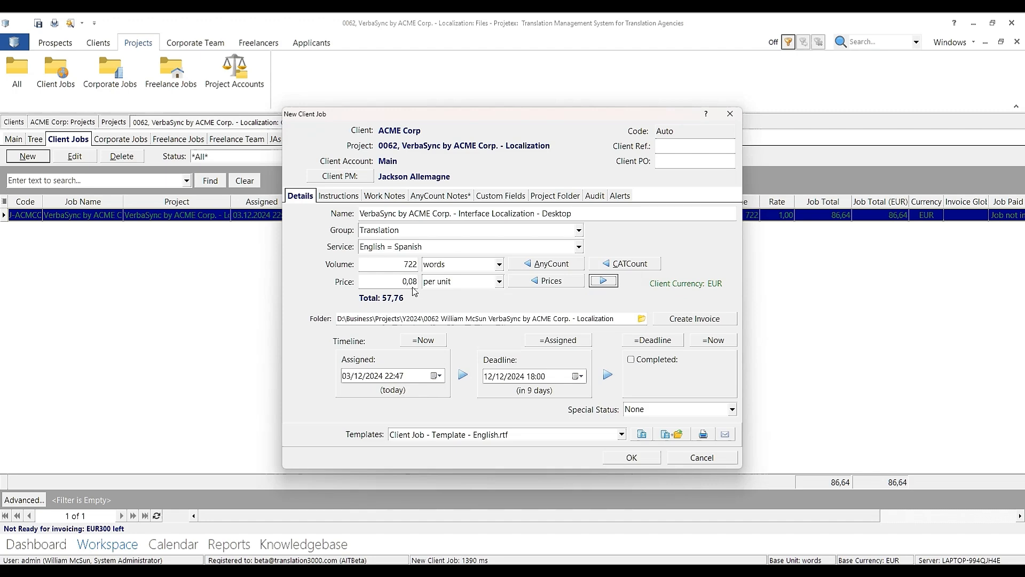
{"action": "left_click", "coordinate": [646, 459]}
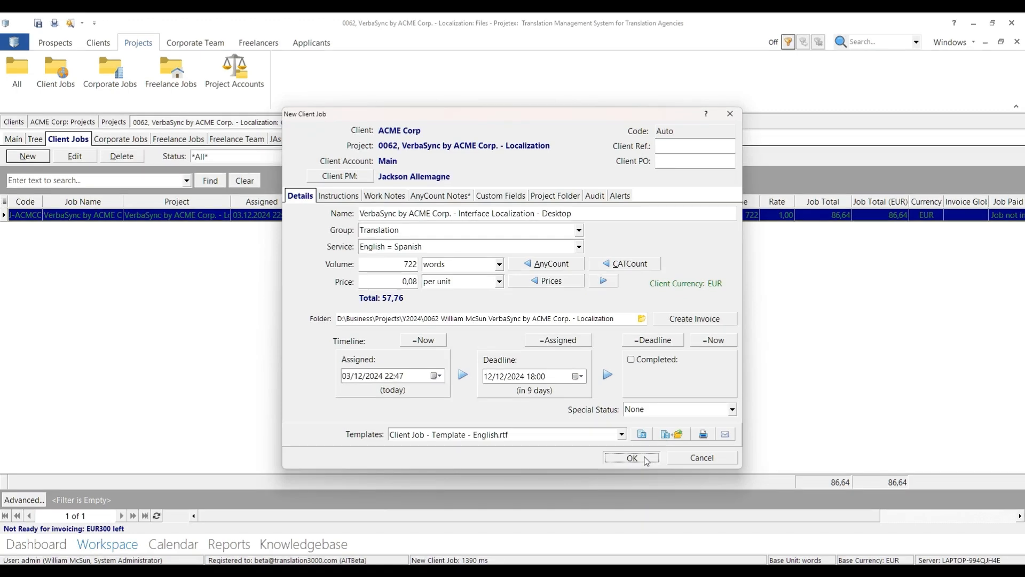
Create a client job named "VerbaSync by ACME Corp. Voiceover - English" in the group Other with the service Additional work
{"action": "left_click", "coordinate": [25, 159]}
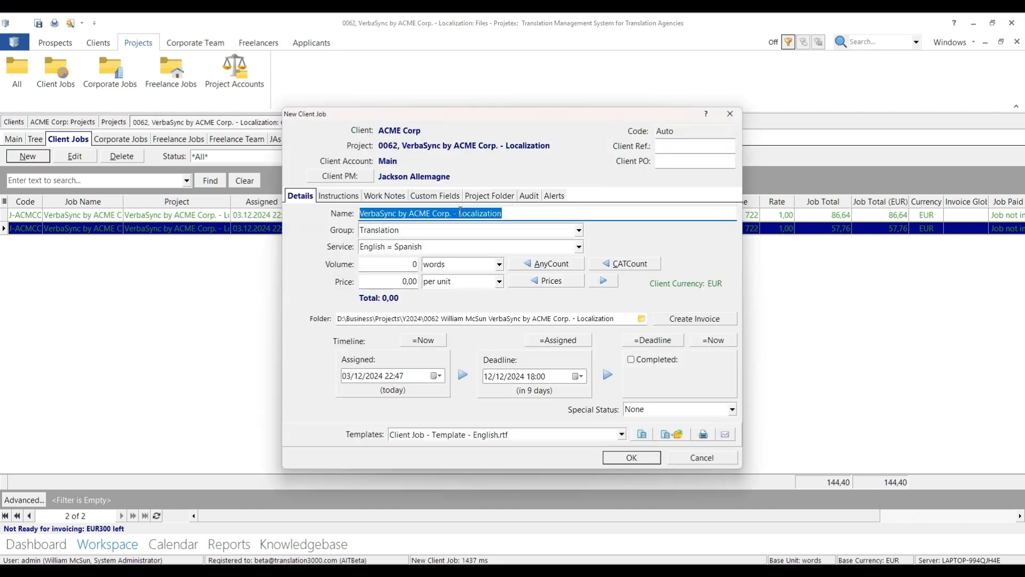
{"action": "left_click", "coordinate": [460, 211]}
{"action": "left_click_drag", "start_coordinate": [453, 213], "coordinate": [529, 209]}
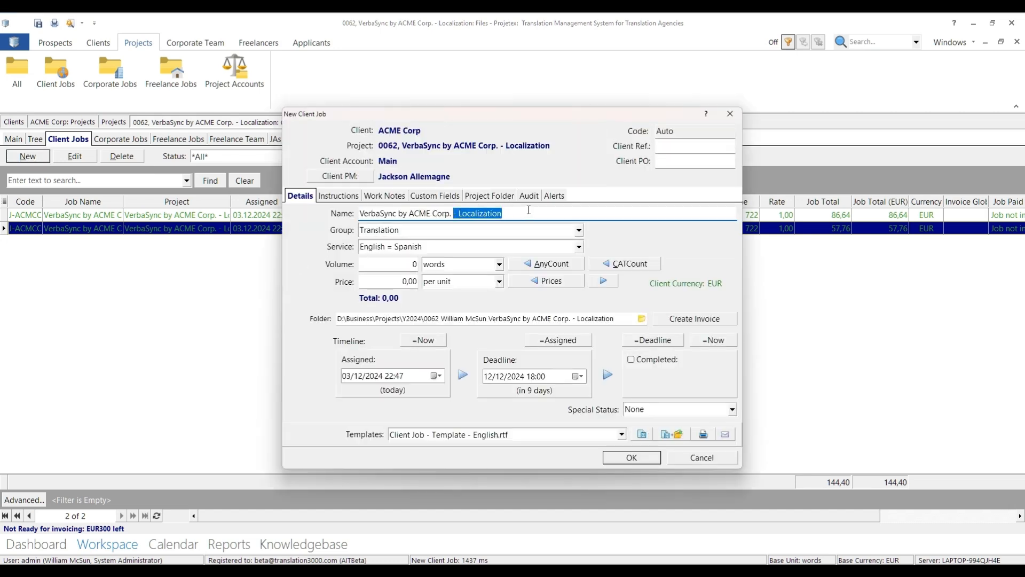
{"action": "type", "text": "Voiceover"}
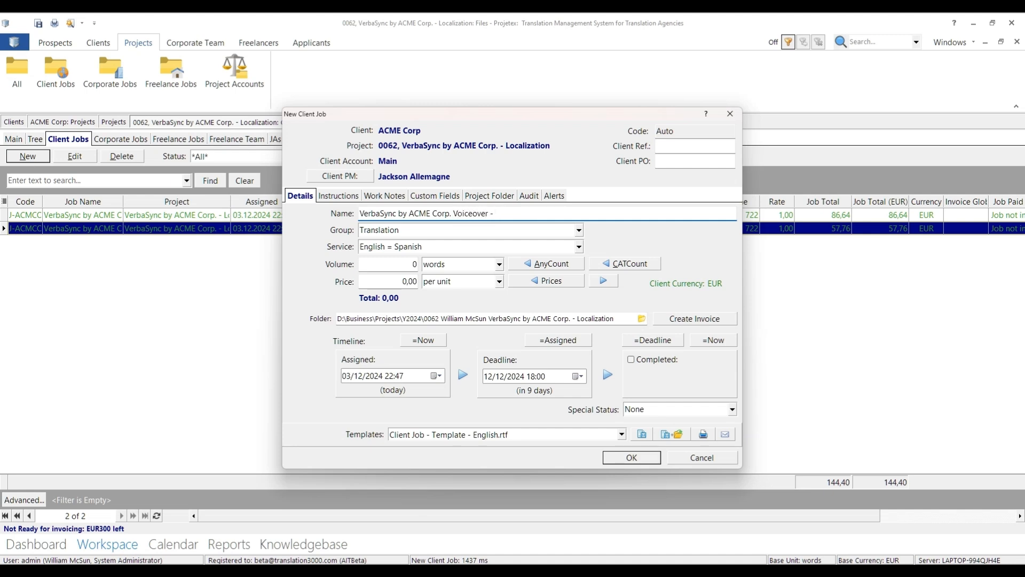
{"action": "type", "text": " - English"}
{"action": "left_click", "coordinate": [579, 231]}
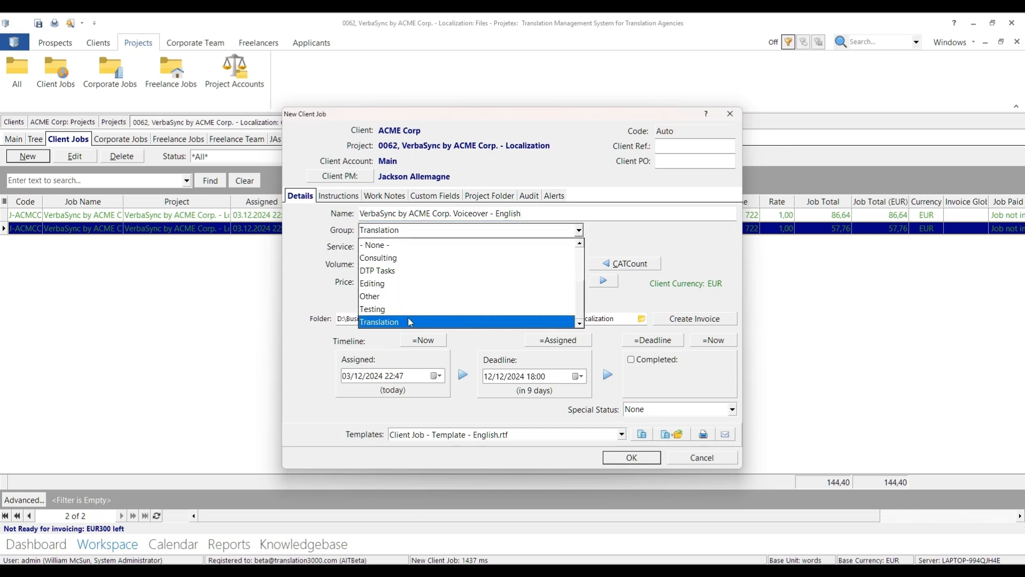
{"action": "left_click", "coordinate": [402, 296]}
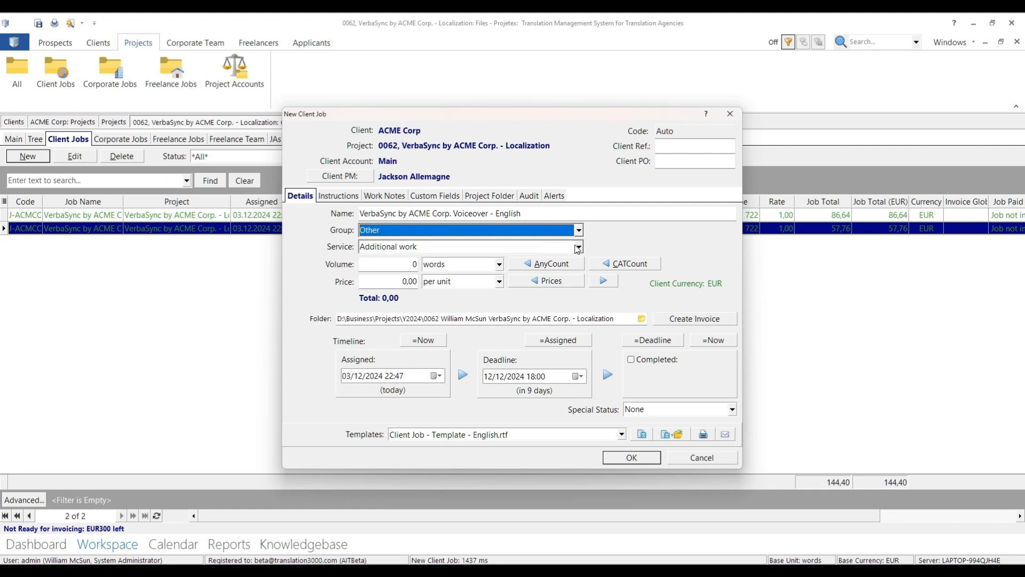
{"action": "left_click", "coordinate": [579, 247]}
{"action": "left_click", "coordinate": [573, 255]}
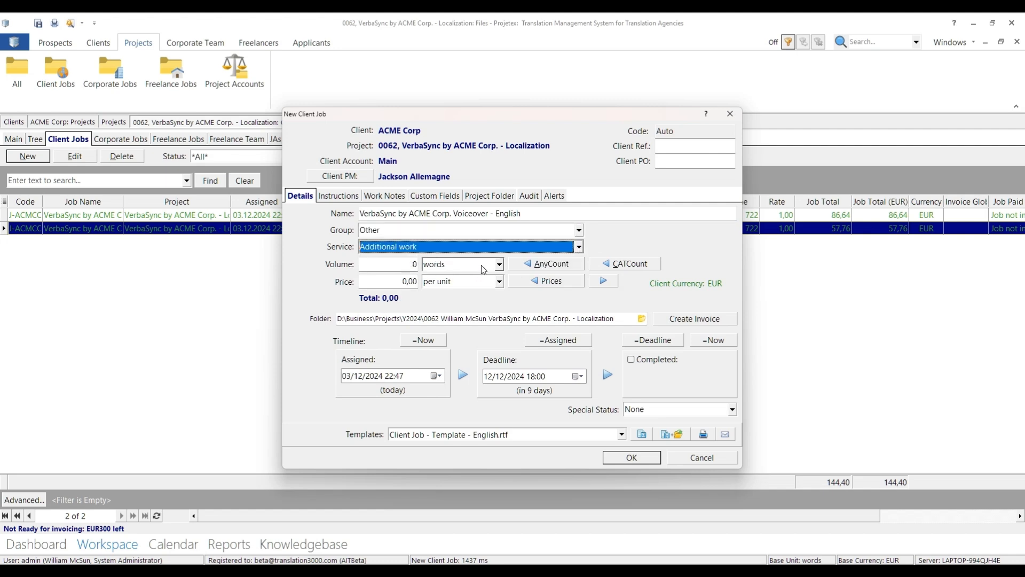
Fill in the English voiceover job's word volume by counting "For voiceover.docx" with AnyCount
{"action": "left_click", "coordinate": [408, 264]}
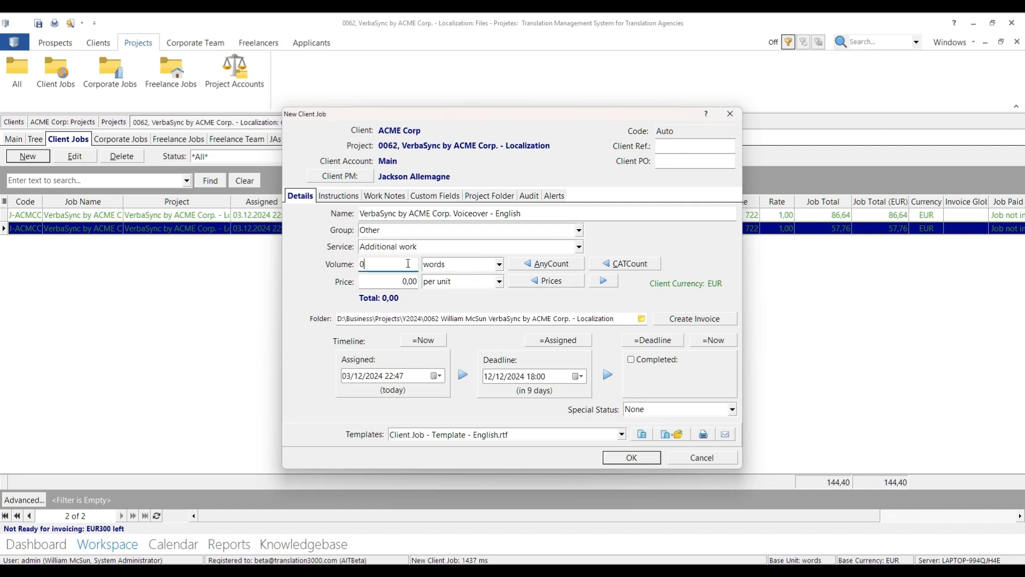
{"action": "double_click", "coordinate": [404, 266]}
{"action": "left_click", "coordinate": [561, 266]}
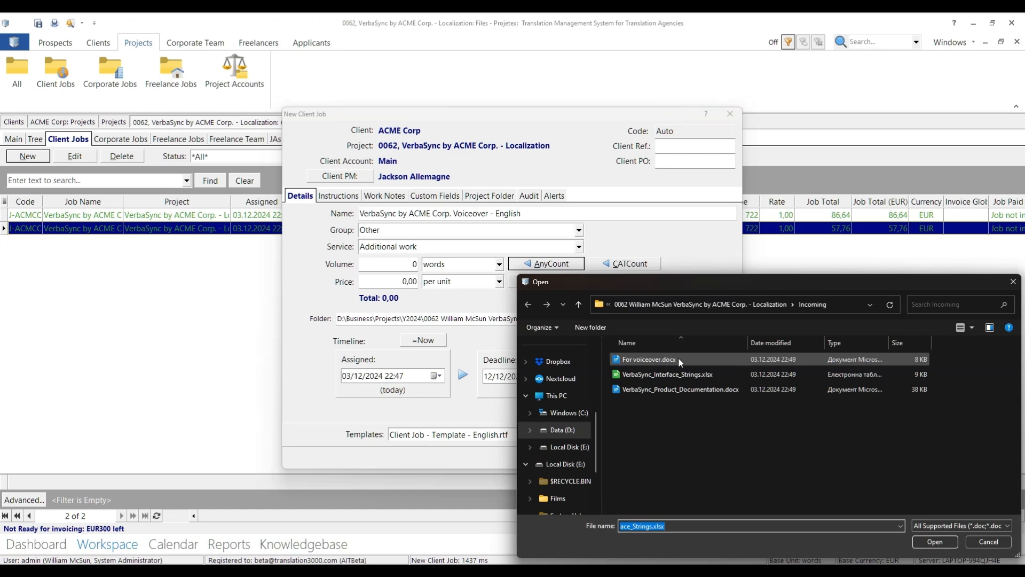
{"action": "left_click", "coordinate": [679, 359]}
{"action": "left_click", "coordinate": [935, 542]}
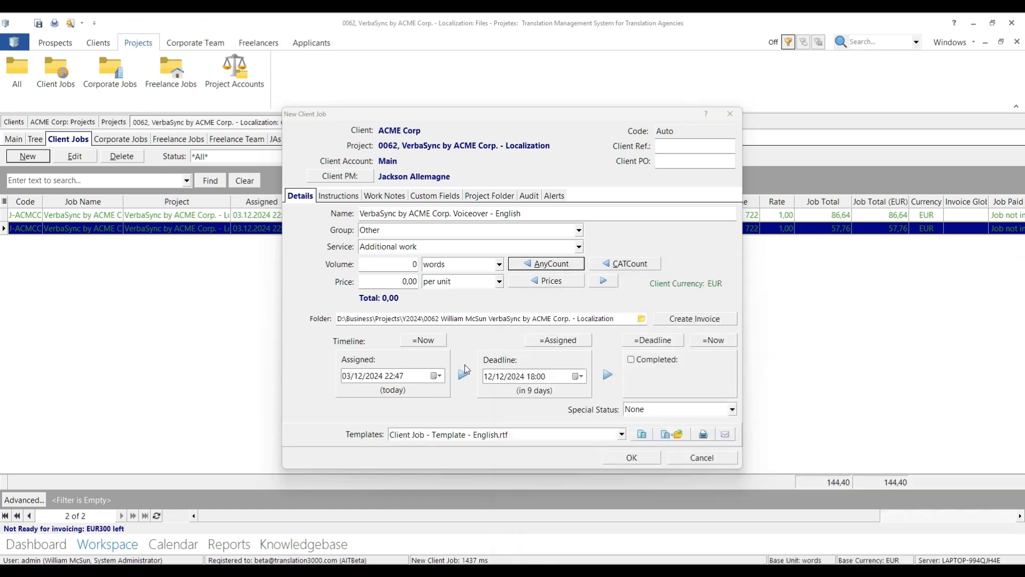
Set the English voiceover job's price to 0,03 per unit and its deadline to 09/12/2024, and save it
{"action": "left_click", "coordinate": [397, 284]}
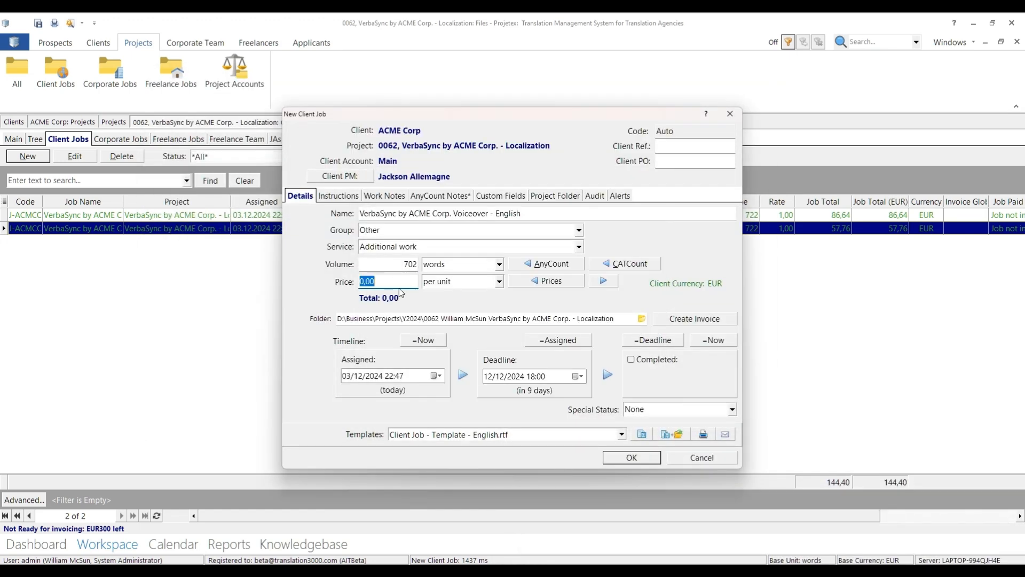
{"action": "left_click", "coordinate": [387, 283]}
{"action": "type", "text": "3"}
{"action": "left_click", "coordinate": [582, 383]}
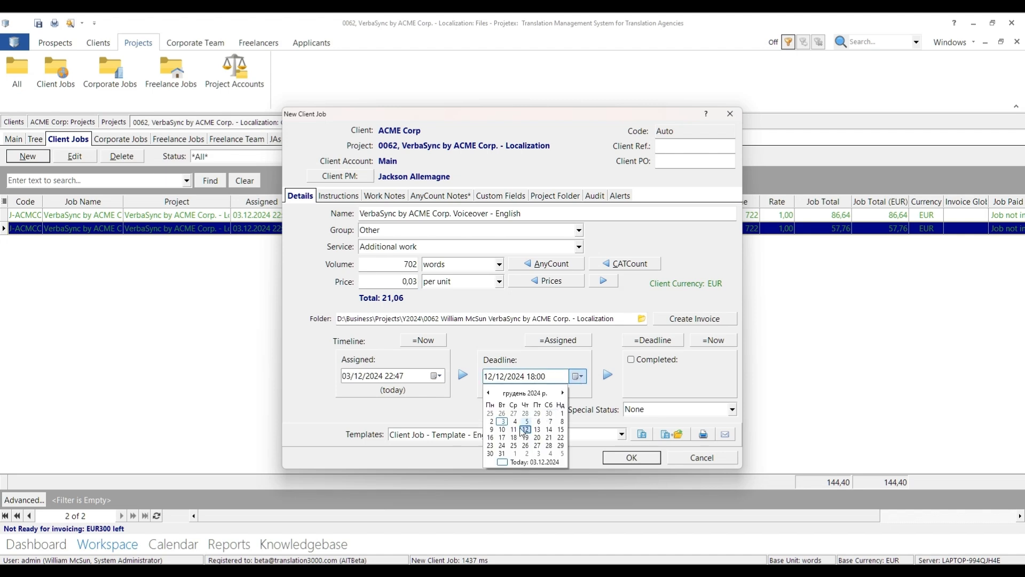
{"action": "left_click", "coordinate": [490, 431]}
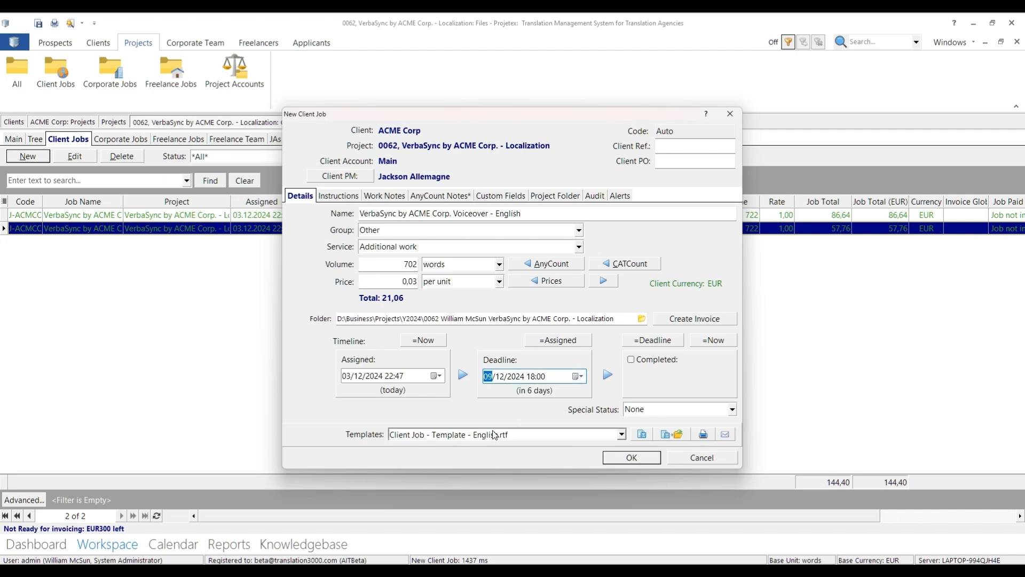
{"action": "left_click", "coordinate": [641, 460]}
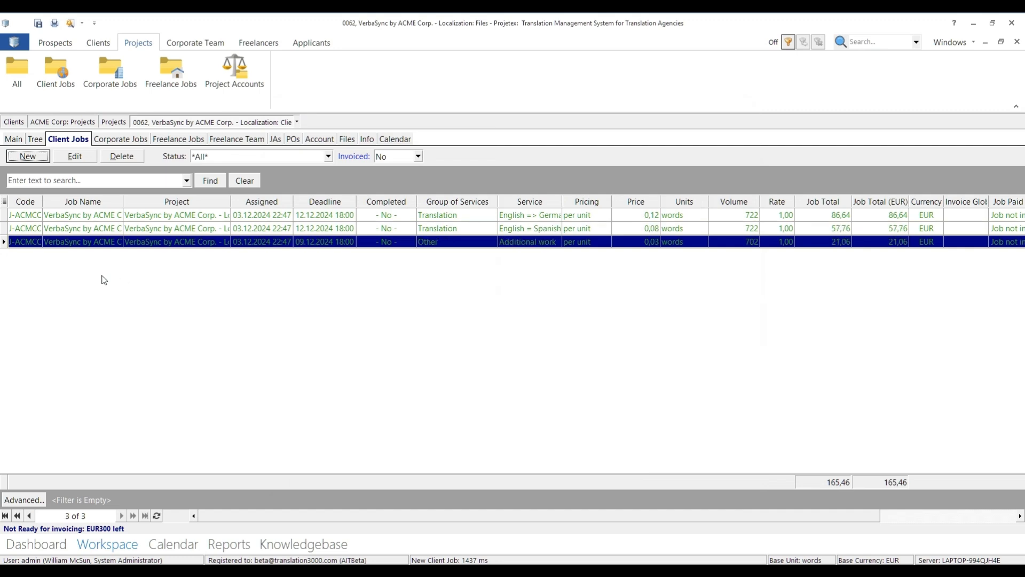
Create a client job named "VerbaSync by ACME Corp. - Voiceover - Spanish" with a volume of 702 words
{"action": "left_click", "coordinate": [27, 160]}
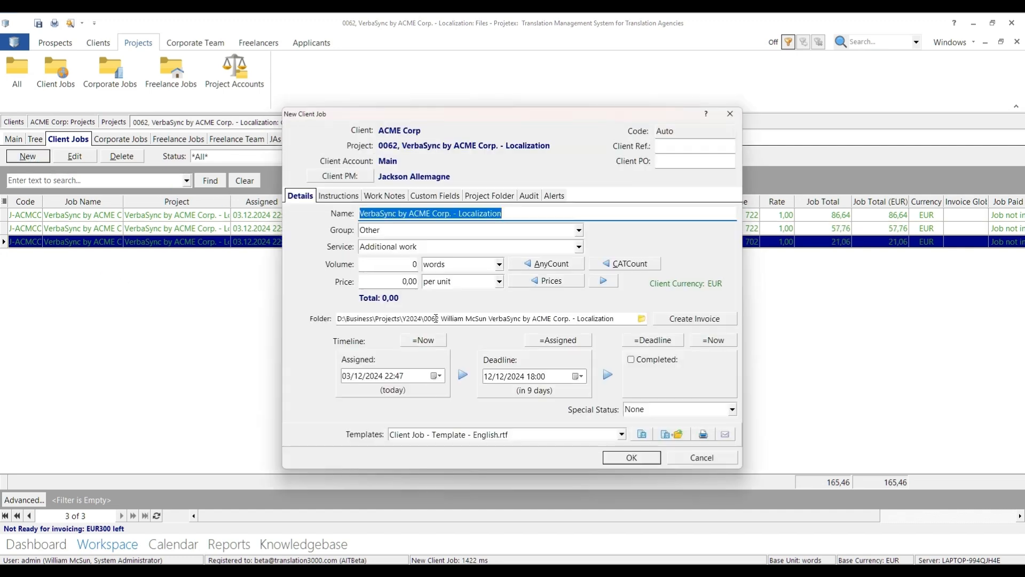
{"action": "left_click_drag", "start_coordinate": [453, 213], "coordinate": [523, 213]}
{"action": "type", "text": "- Voiceover - Spanish"}
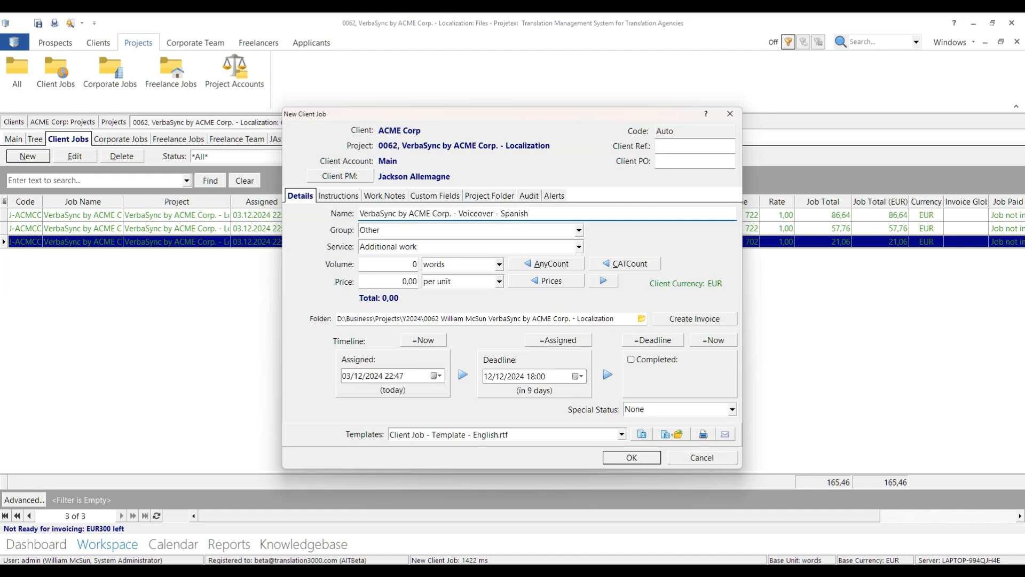
{"action": "left_click", "coordinate": [405, 263]}
{"action": "type", "text": "702"}
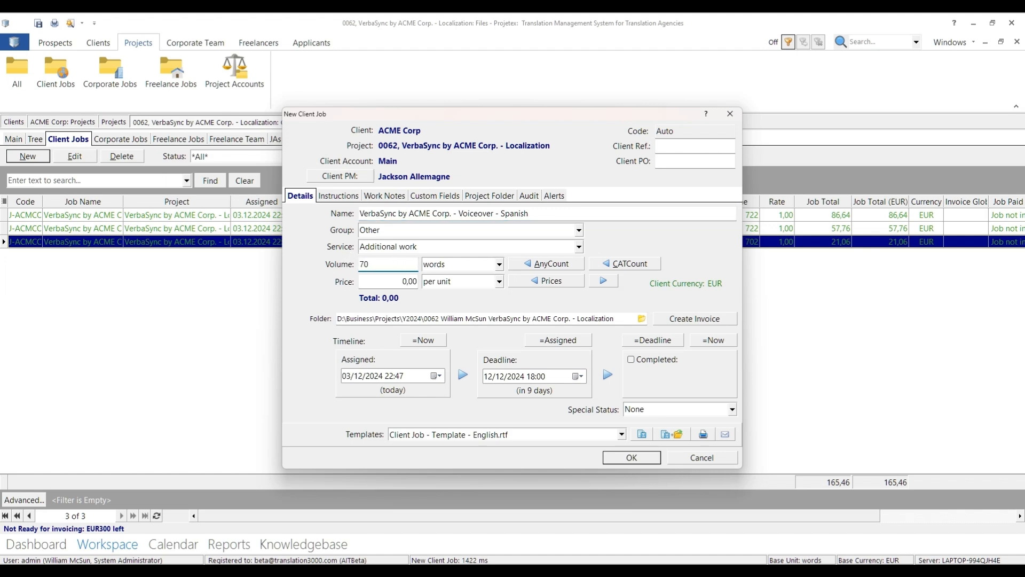
Save the Spanish voiceover job at 0,04 per unit and widen the Job Name column to show the full names
{"action": "left_click", "coordinate": [402, 281]}
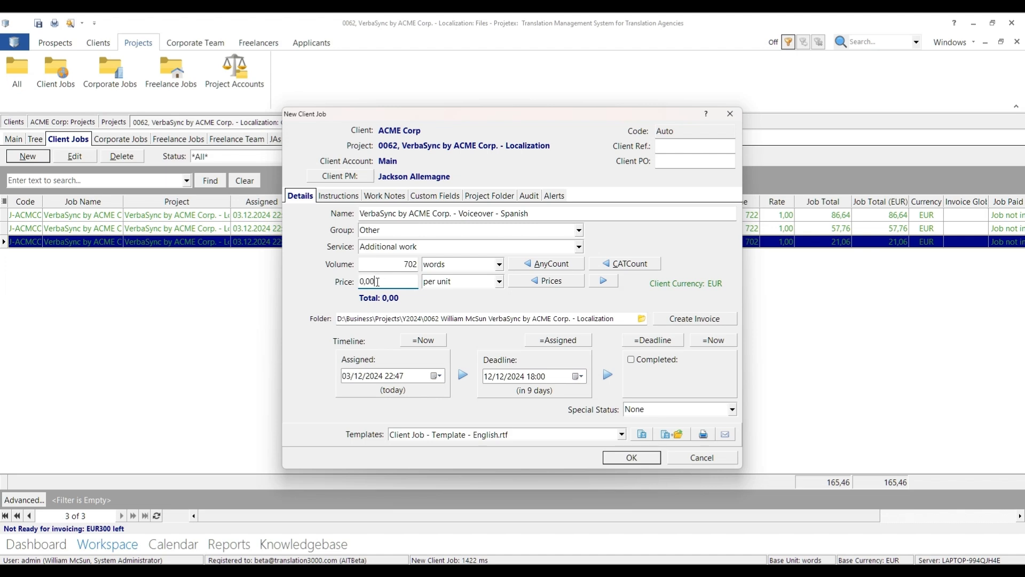
{"action": "type", "text": "4"}
{"action": "left_click", "coordinate": [621, 459]}
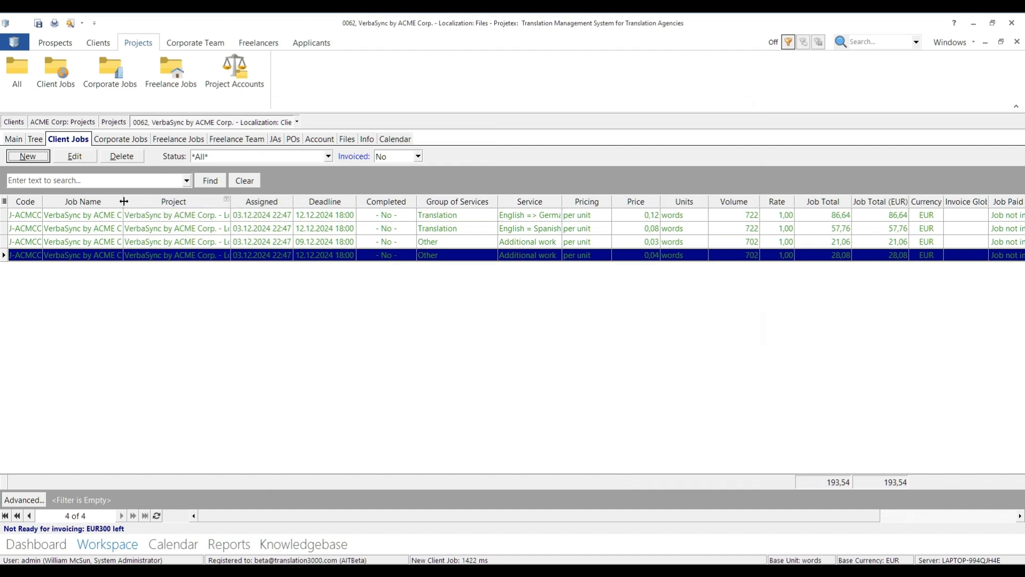
{"action": "left_click_drag", "start_coordinate": [123, 201], "coordinate": [304, 202]}
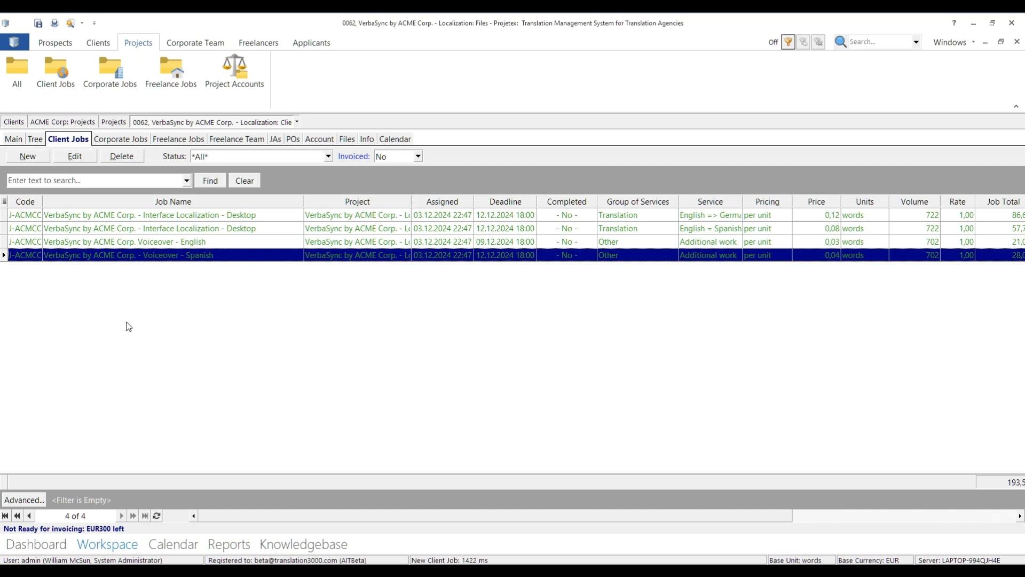
{"action": "left_click", "coordinate": [18, 159]}
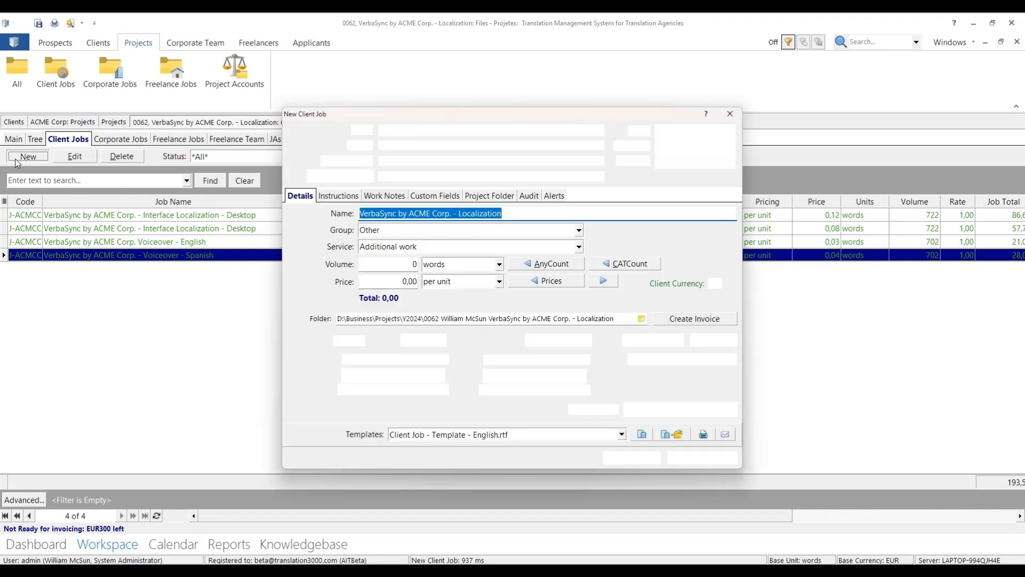
{"action": "double_click", "coordinate": [461, 212]}
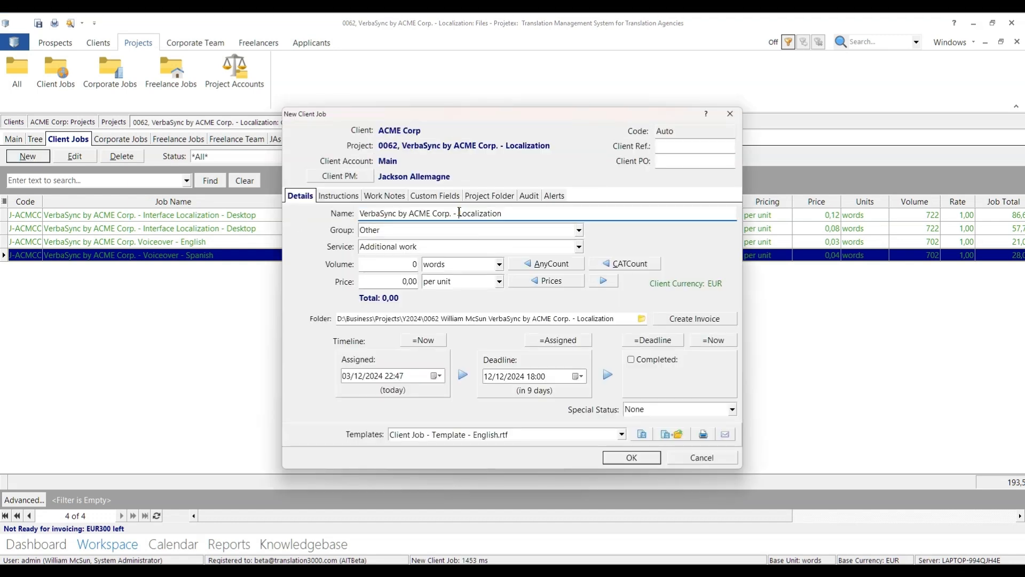
{"action": "type", "text": "Documentation - English"}
{"action": "left_click", "coordinate": [578, 230]}
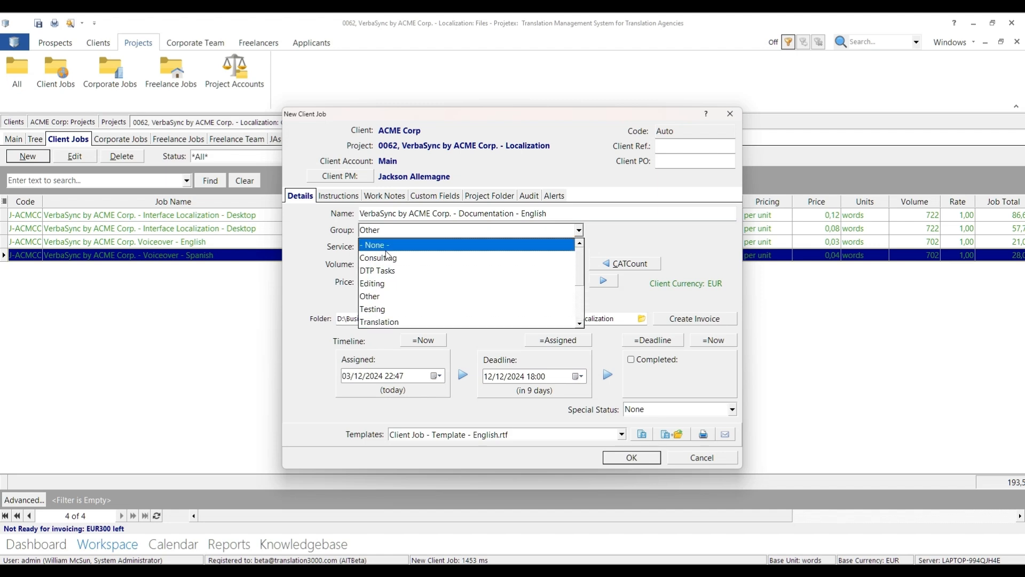
{"action": "left_click", "coordinate": [632, 238]}
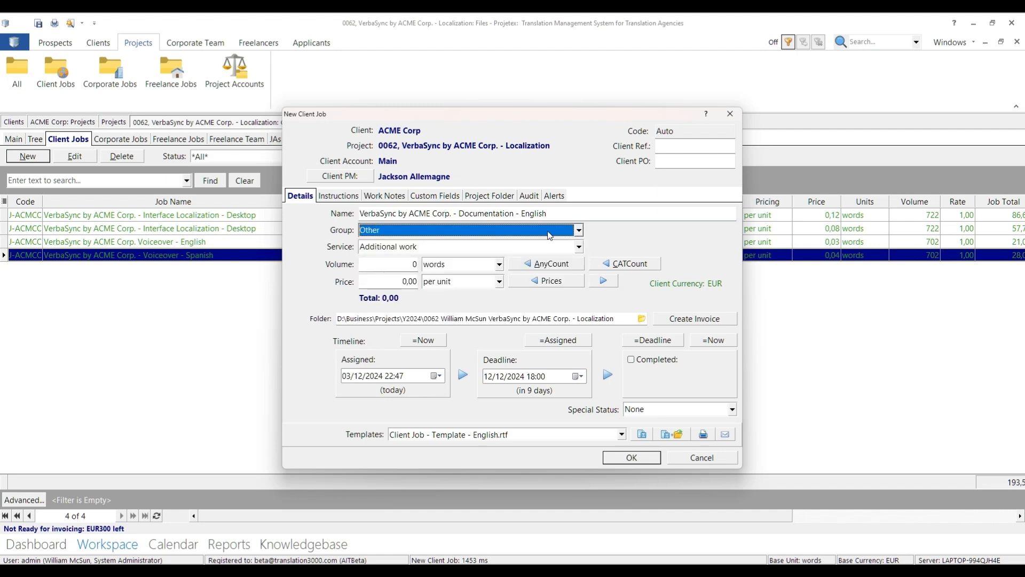
{"action": "left_click", "coordinate": [703, 457]}
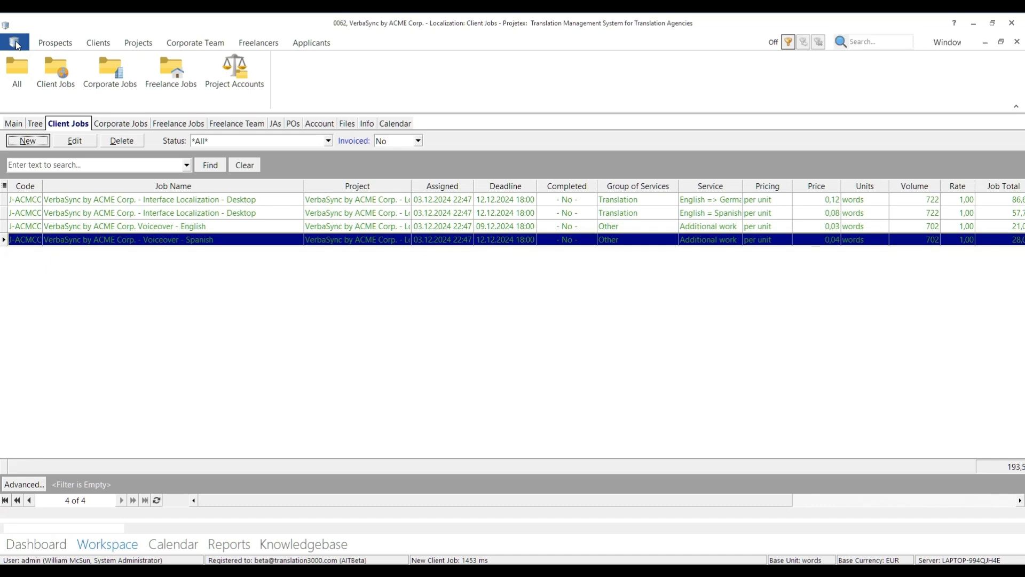
Add a service group named "Technical Writing" in the corporate settings, leaving its corporate expert rank empty
{"action": "left_click", "coordinate": [17, 48]}
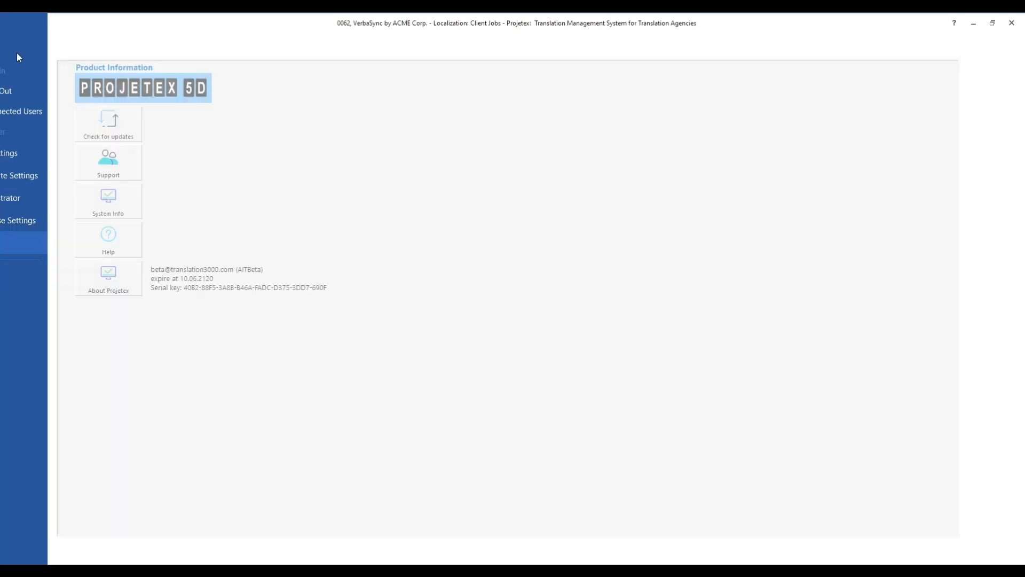
{"action": "left_click", "coordinate": [32, 175]}
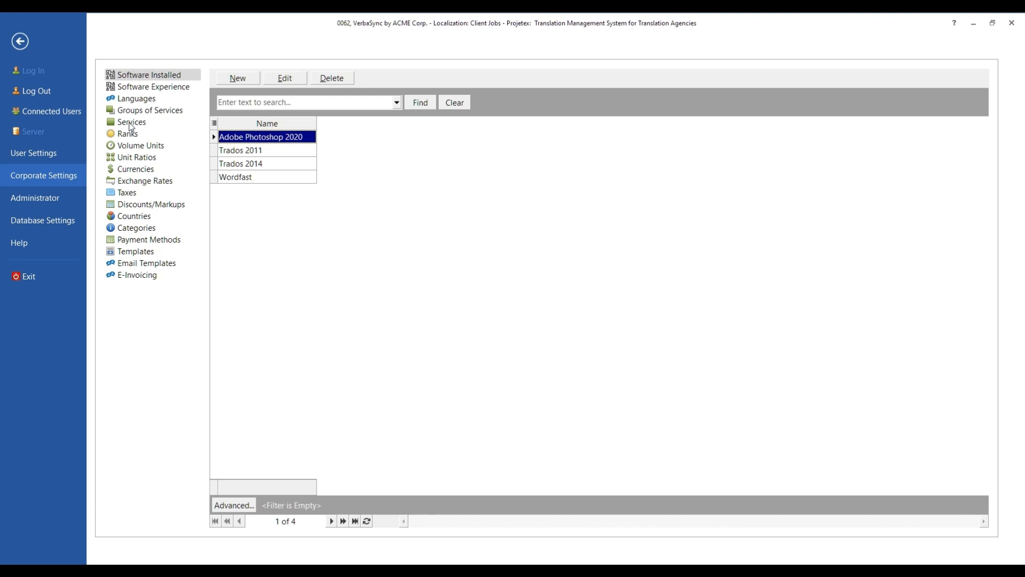
{"action": "left_click", "coordinate": [147, 112]}
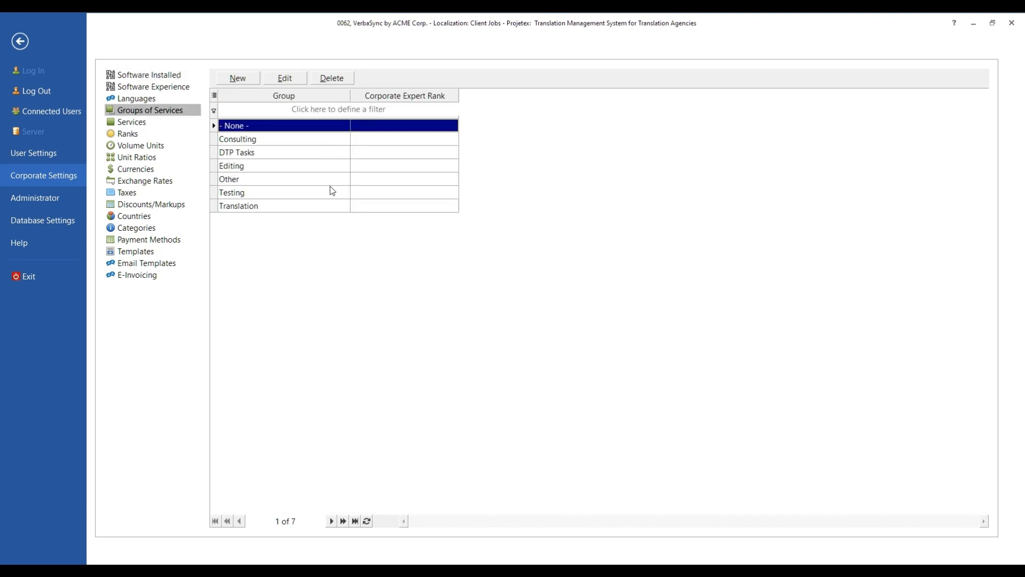
{"action": "left_click", "coordinate": [249, 78]}
{"action": "type", "text": "Technical Writing"}
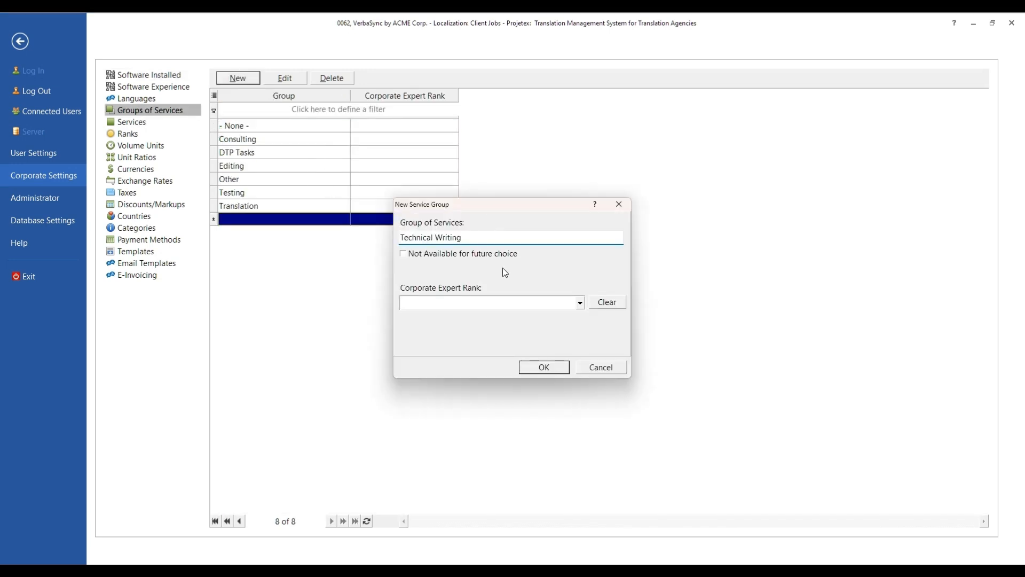
{"action": "left_click", "coordinate": [498, 307]}
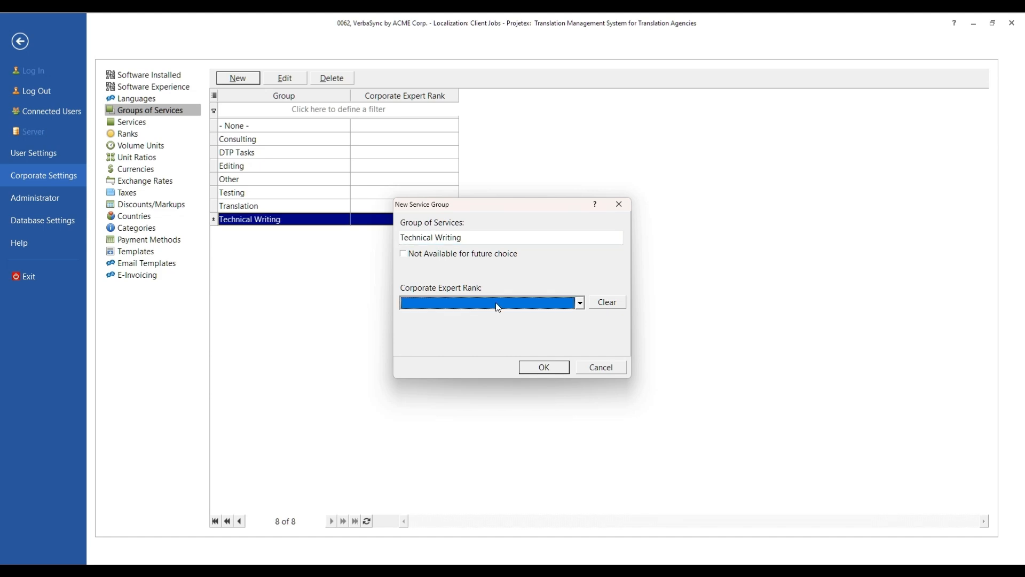
{"action": "left_click", "coordinate": [544, 367]}
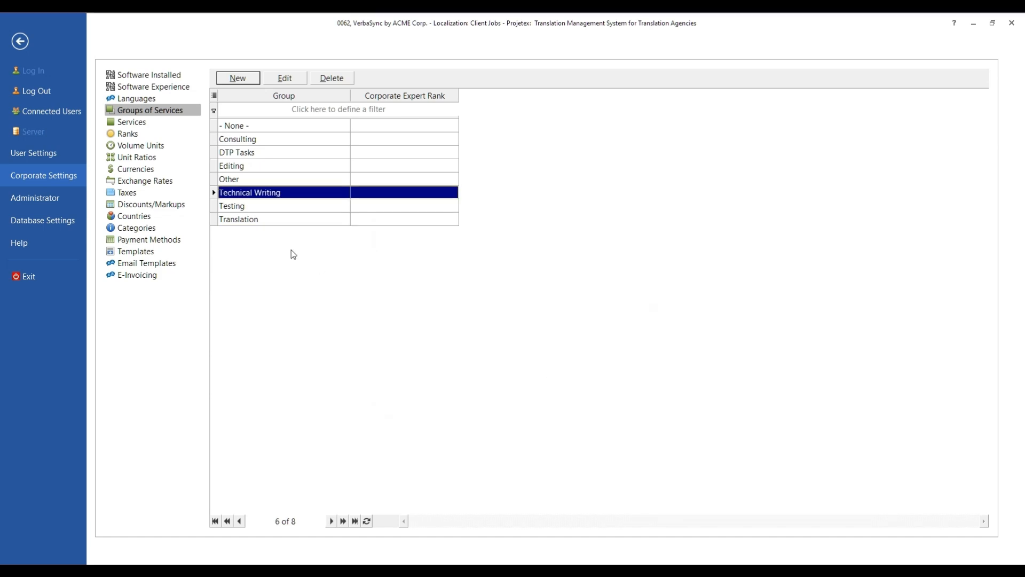
Add a service named "Create Documentation" to the Technical Writing group
{"action": "left_click", "coordinate": [128, 122]}
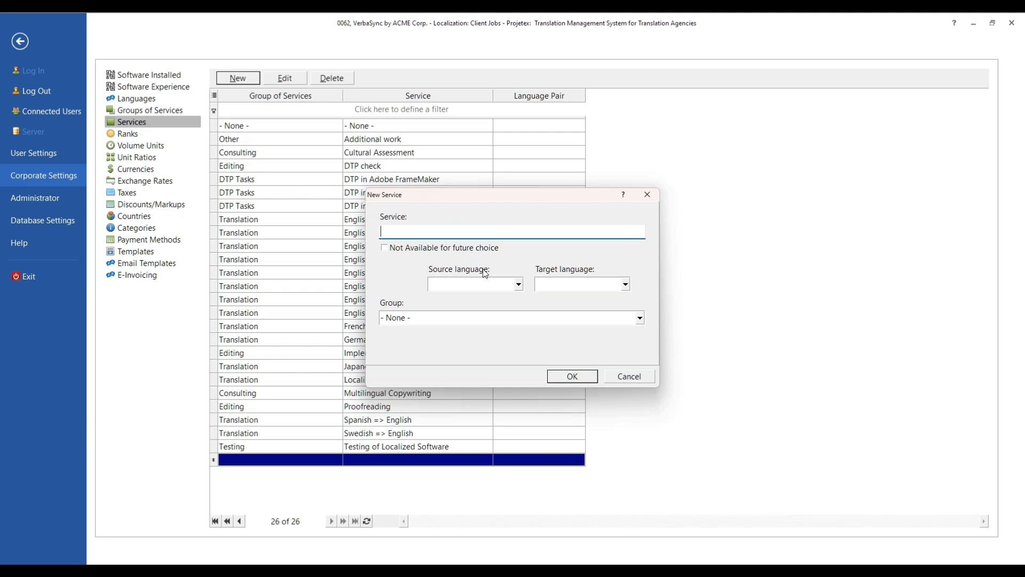
{"action": "left_click", "coordinate": [639, 318]}
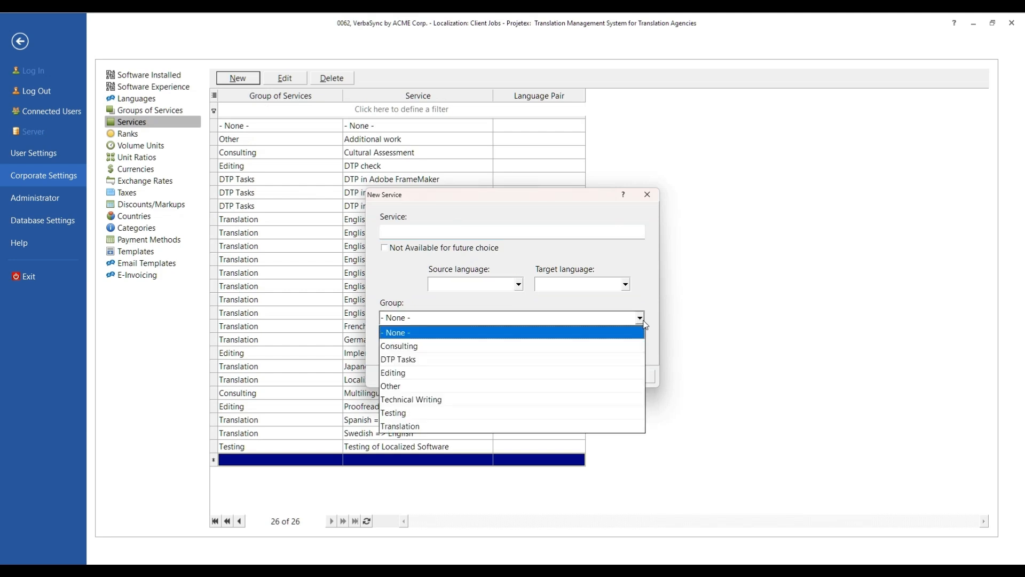
{"action": "left_click", "coordinate": [445, 407]}
{"action": "left_click", "coordinate": [413, 233]}
{"action": "type", "text": "Create Documentation"}
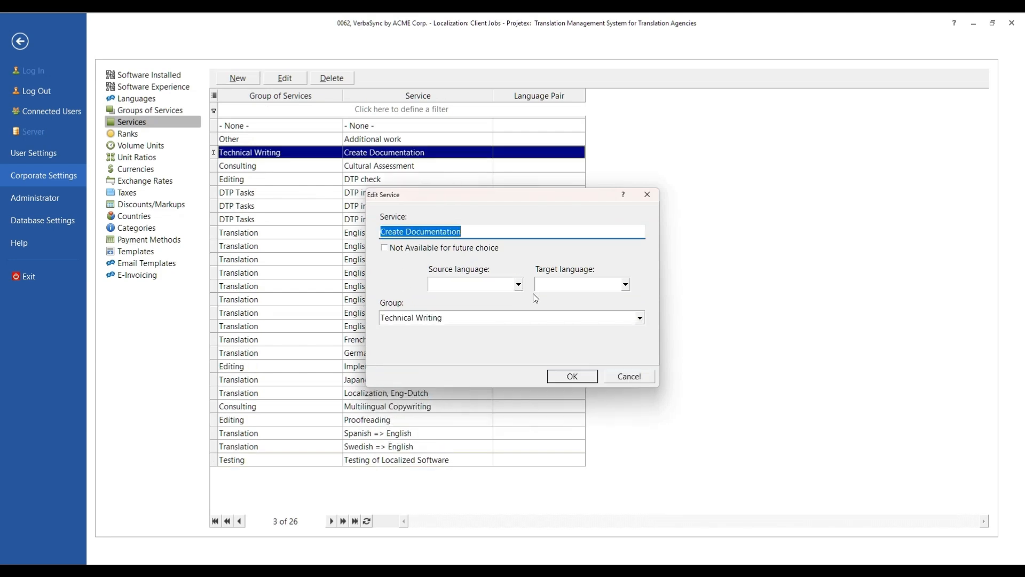
Set the Create Documentation service's source language to English and save the service
{"action": "left_click", "coordinate": [519, 284]}
{"action": "left_click", "coordinate": [476, 301]}
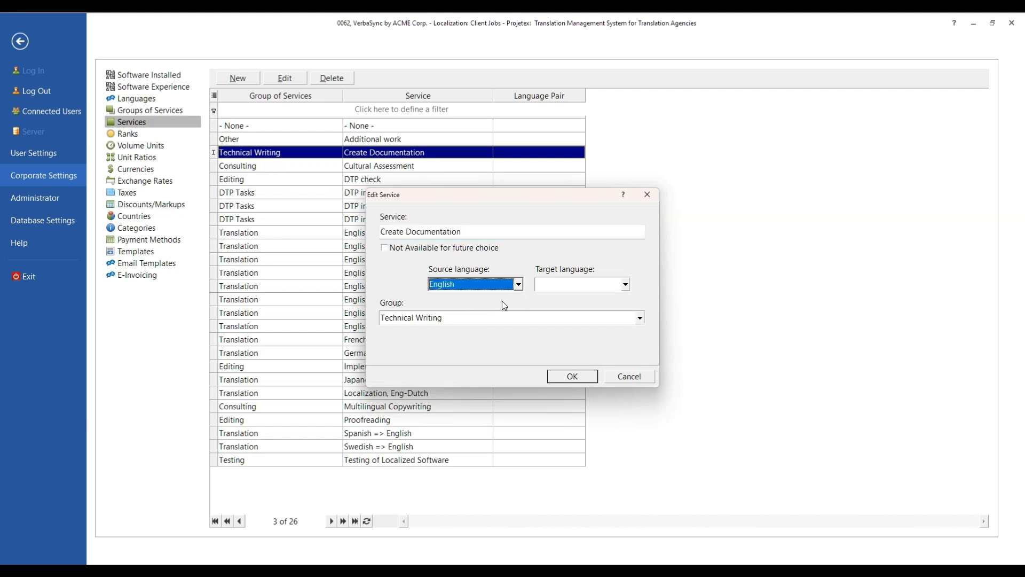
{"action": "left_click", "coordinate": [572, 376]}
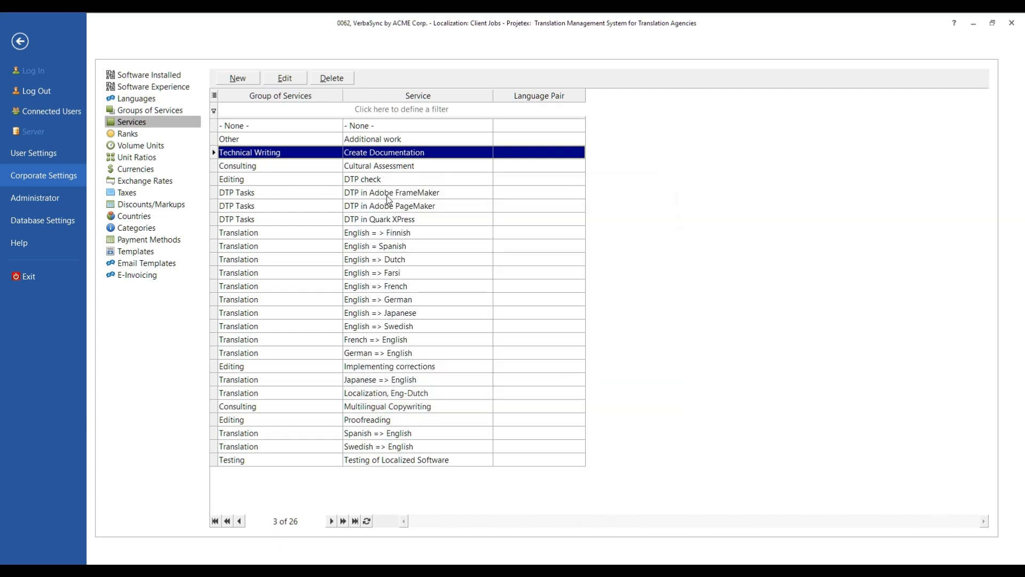
Start a client job named "VerbaSync by ACME Corp. - Documentation - English" with the Technical Writing group and Create Documentation service
{"action": "left_click", "coordinate": [21, 41]}
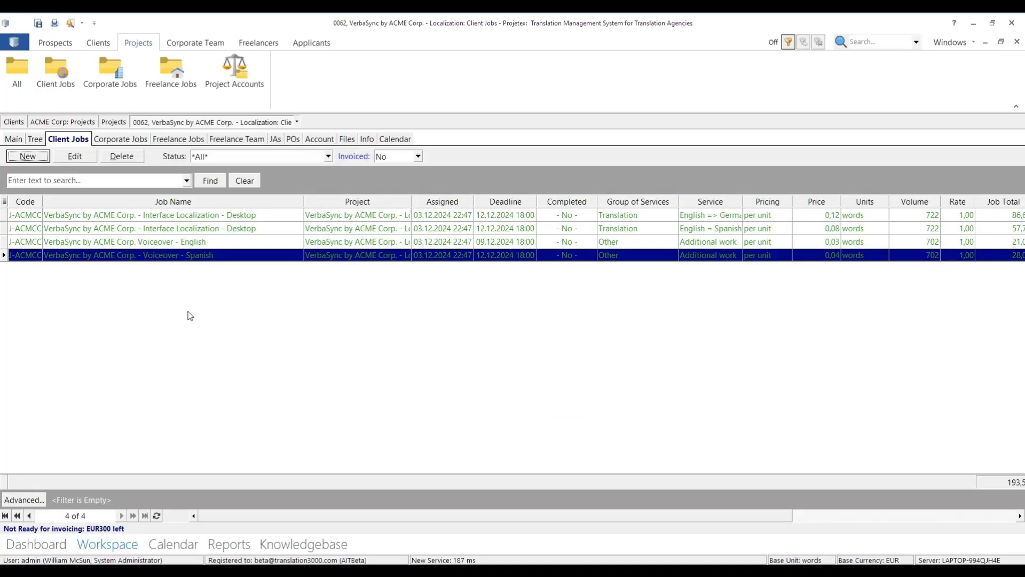
{"action": "left_click", "coordinate": [31, 155]}
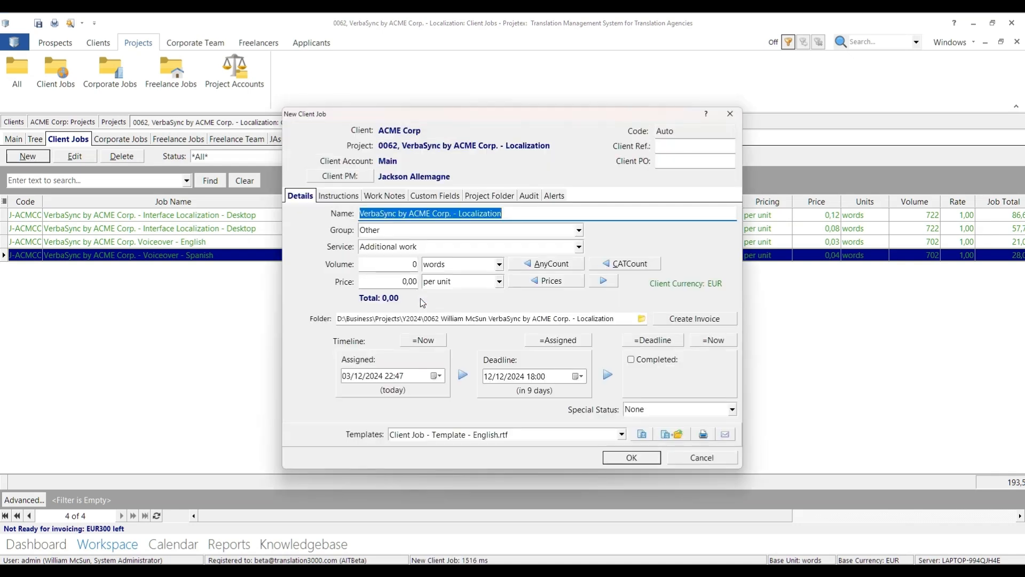
{"action": "left_click", "coordinate": [462, 214]}
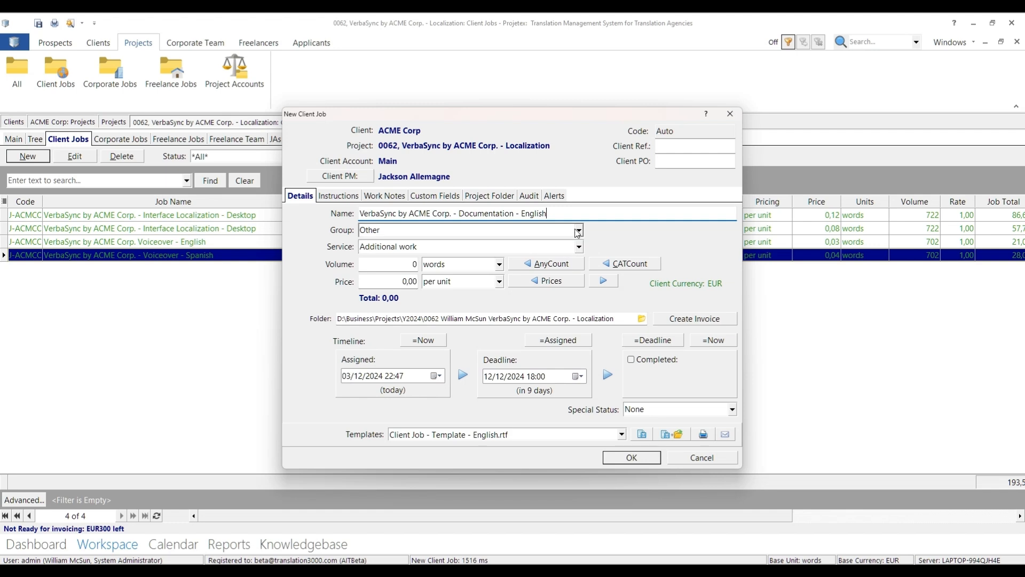
{"action": "left_click", "coordinate": [579, 231]}
{"action": "left_click", "coordinate": [426, 308]}
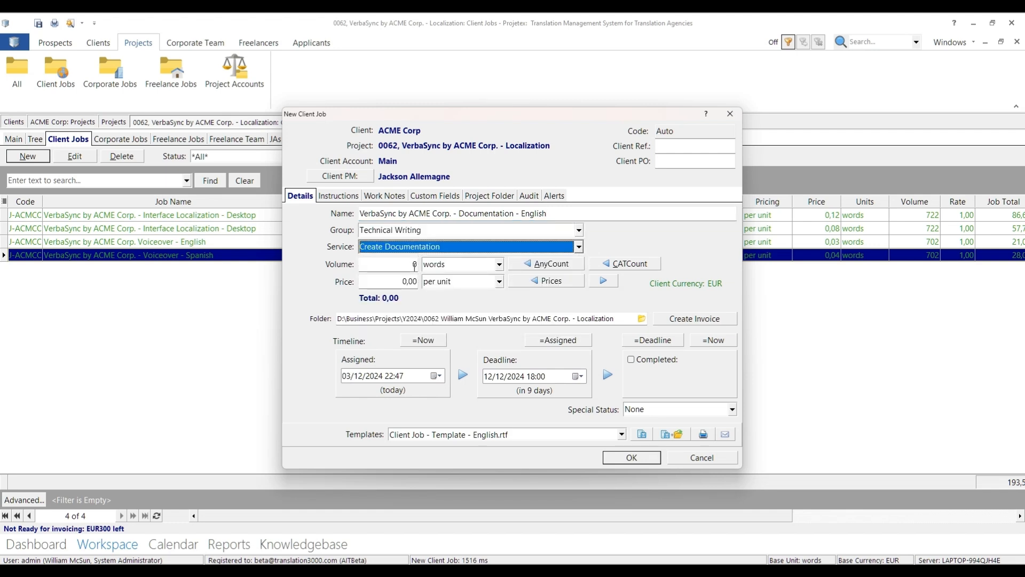
{"action": "left_click", "coordinate": [406, 264]}
{"action": "left_click_drag", "start_coordinate": [407, 264], "coordinate": [359, 264]}
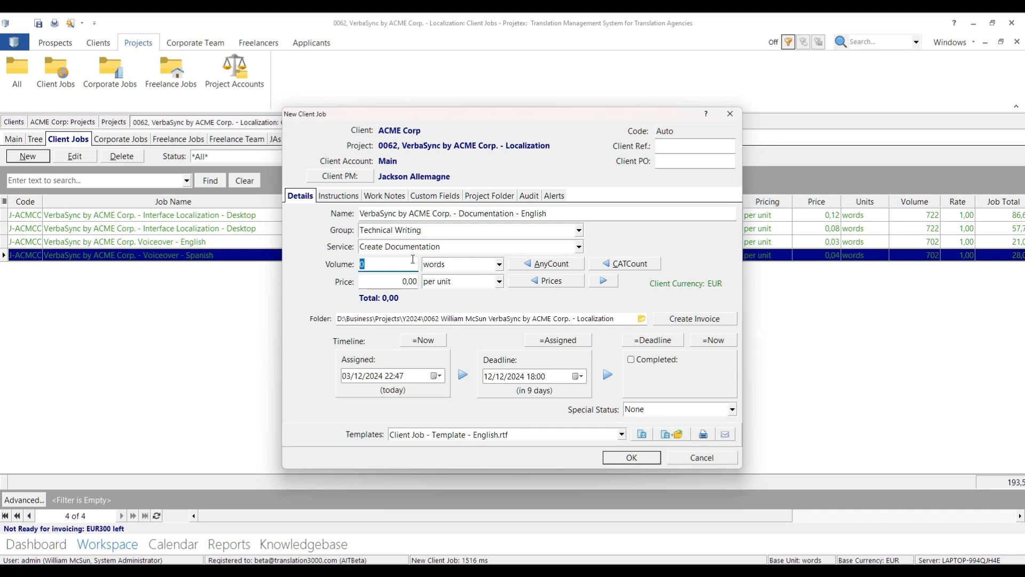
{"action": "type", "text": "702"}
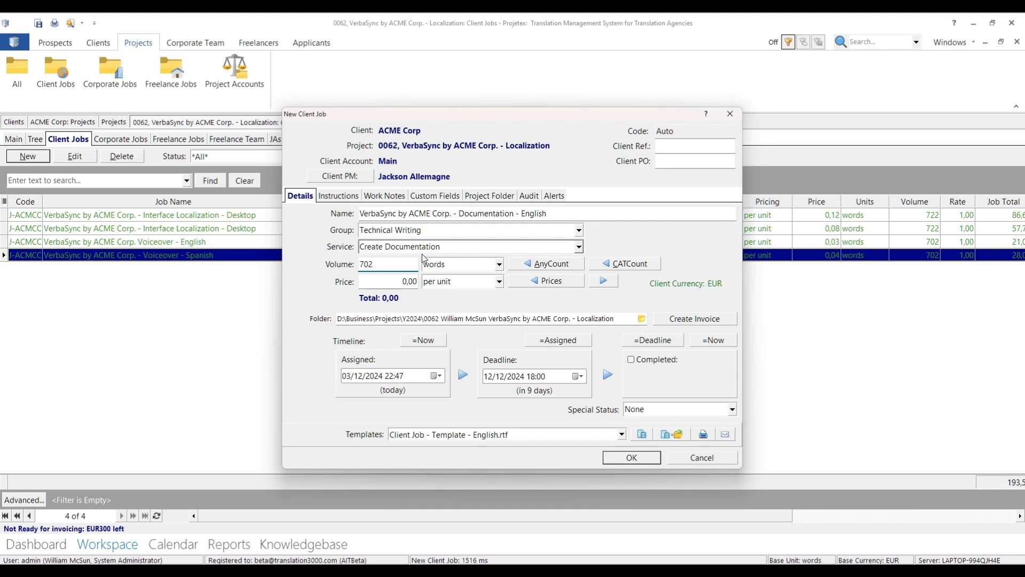
{"action": "double_click", "coordinate": [400, 282]}
{"action": "left_click", "coordinate": [371, 282]}
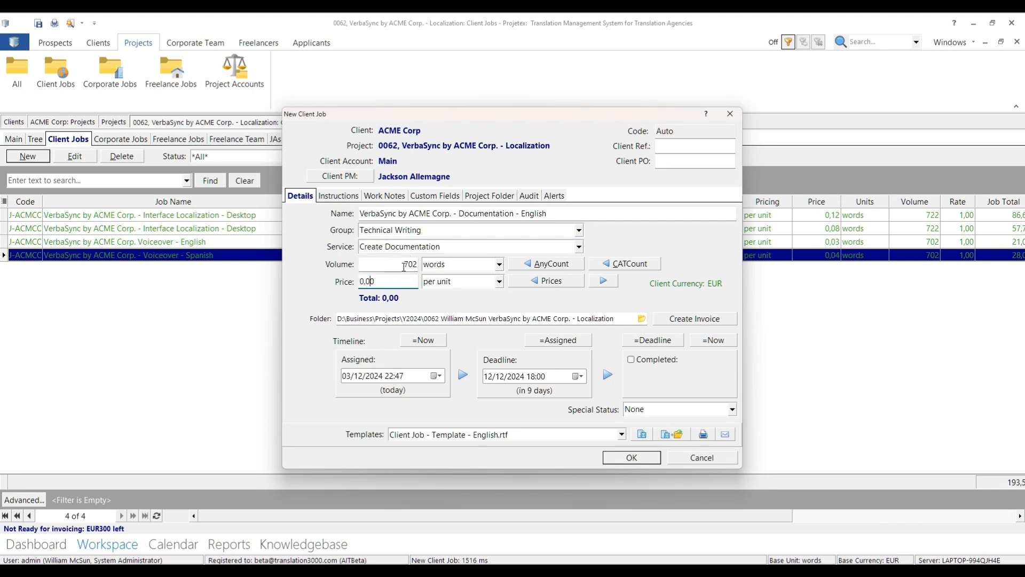
{"action": "double_click", "coordinate": [387, 264]}
{"action": "key", "text": "BackSpace"}
{"action": "type", "text": "702"}
{"action": "key", "text": "Tab"}
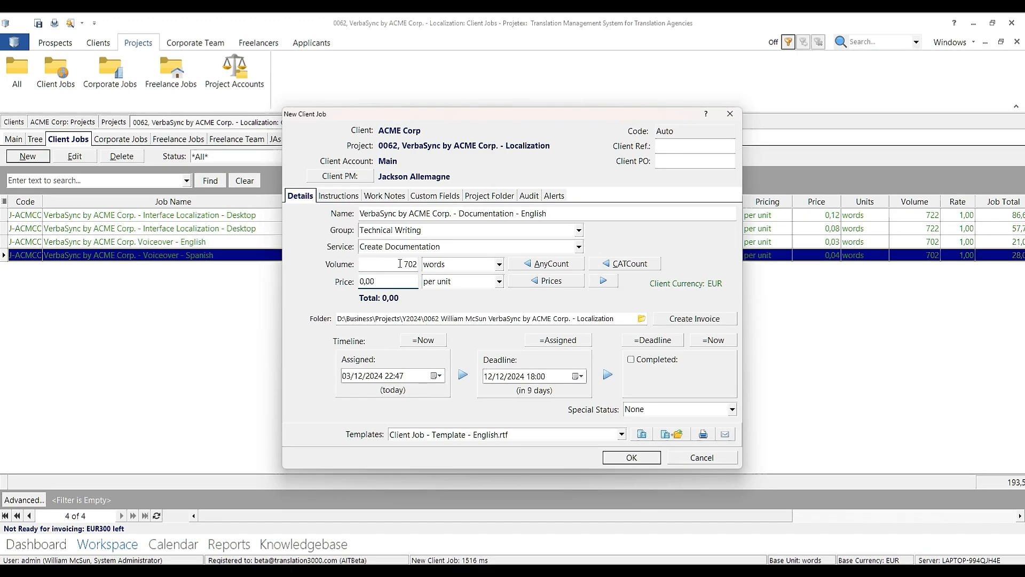
{"action": "left_click_drag", "start_coordinate": [399, 263], "coordinate": [345, 261]}
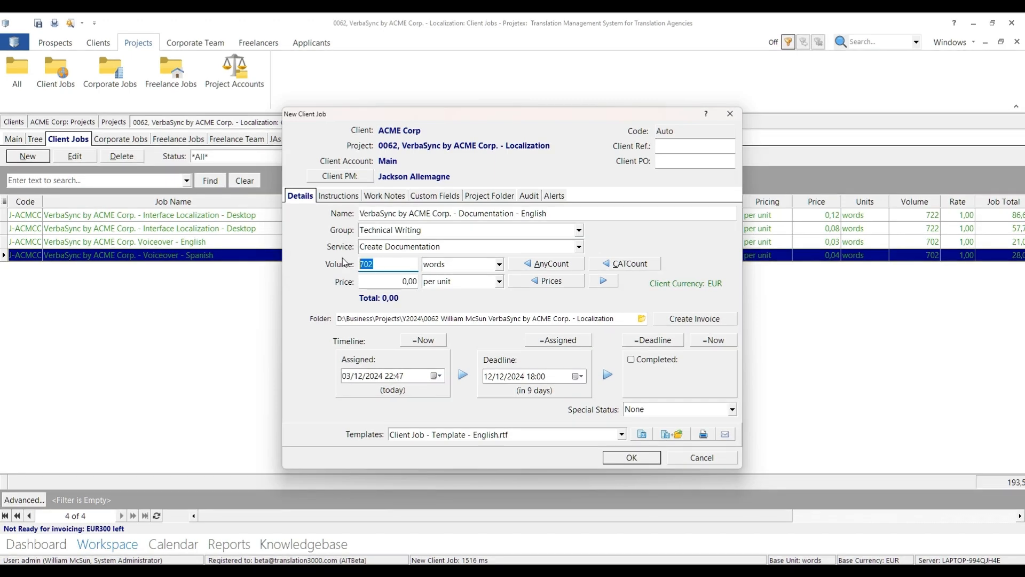
Set the documentation job's volume to 10 hours and price to 15 per unit, and store that price in the client's prices
{"action": "left_click", "coordinate": [499, 265]}
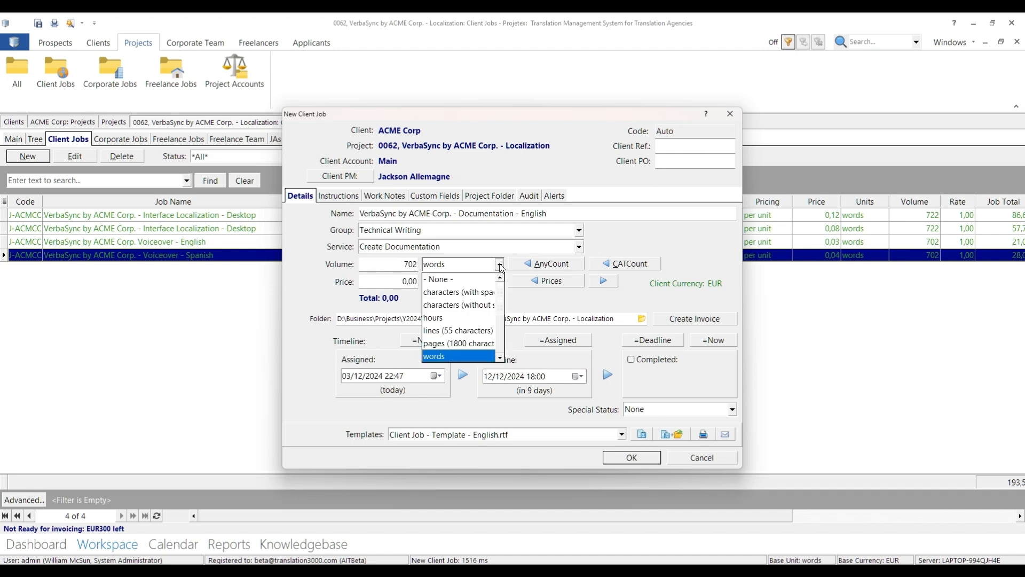
{"action": "left_click", "coordinate": [464, 318]}
{"action": "left_click", "coordinate": [409, 265]}
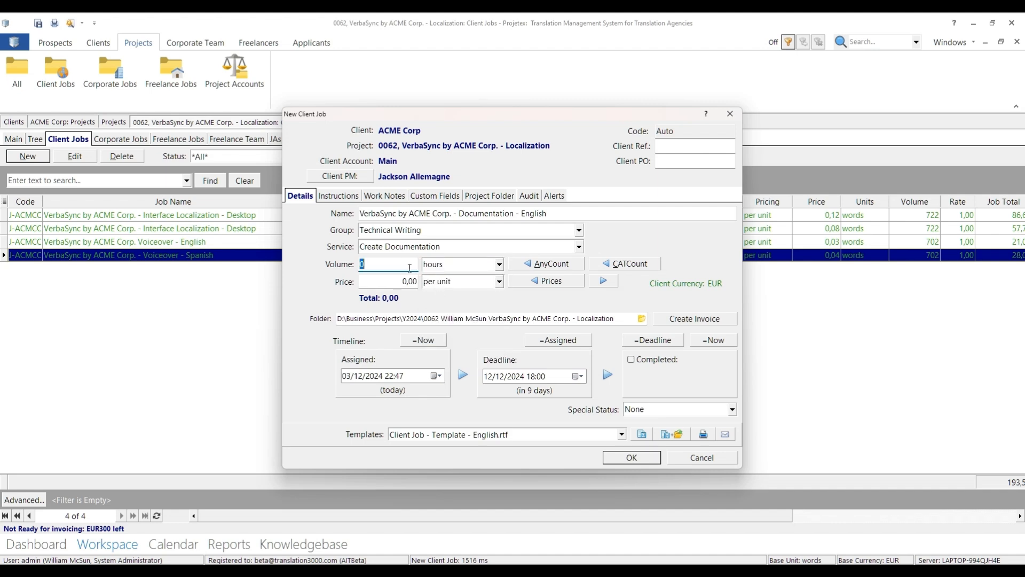
{"action": "type", "text": "10"}
{"action": "left_click", "coordinate": [411, 282]}
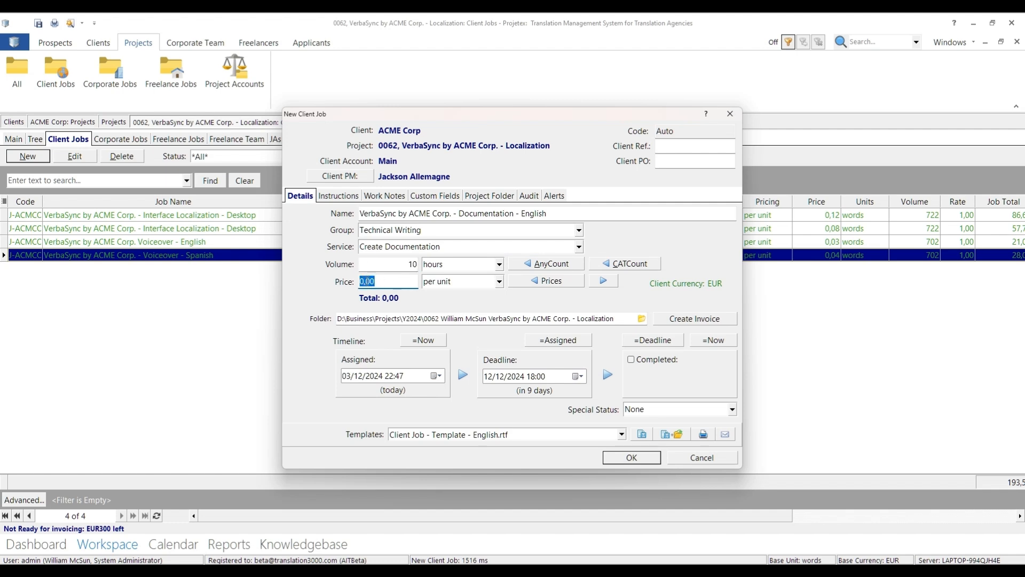
{"action": "type", "text": "15"}
{"action": "left_click", "coordinate": [603, 281]}
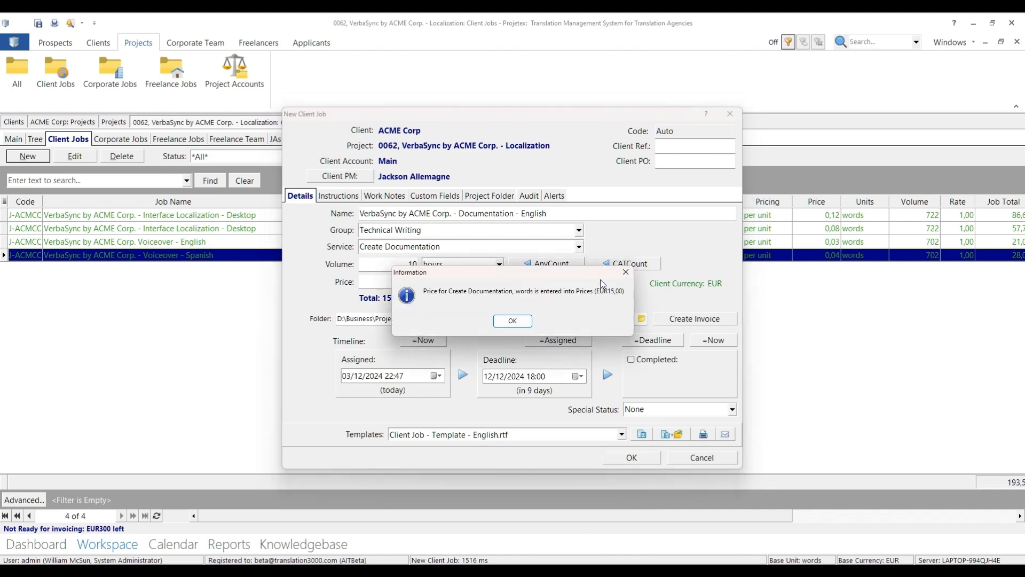
{"action": "left_click", "coordinate": [520, 324]}
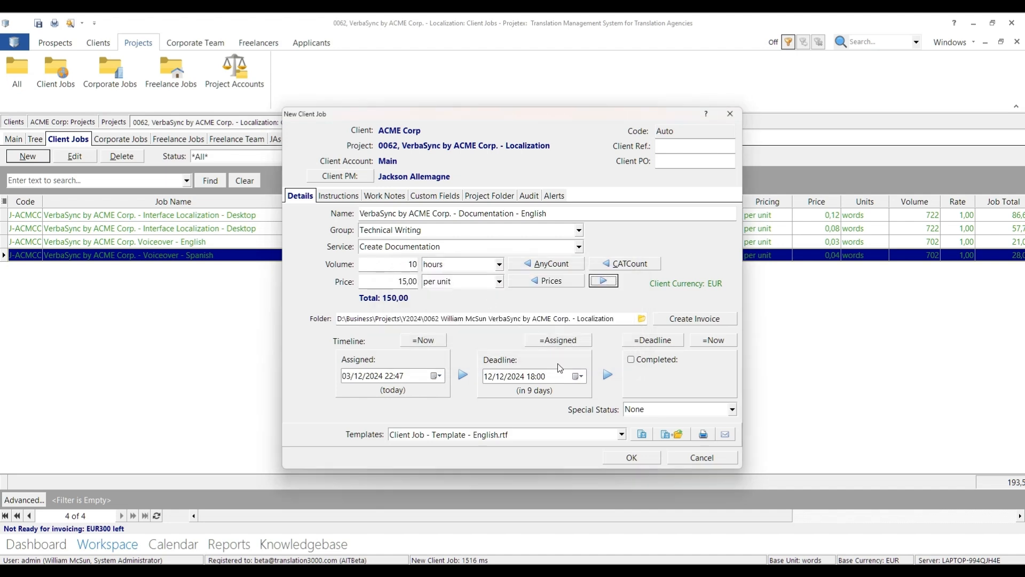
Set the documentation job's deadline to 08/12/2024 and save the job
{"action": "left_click", "coordinate": [578, 375]}
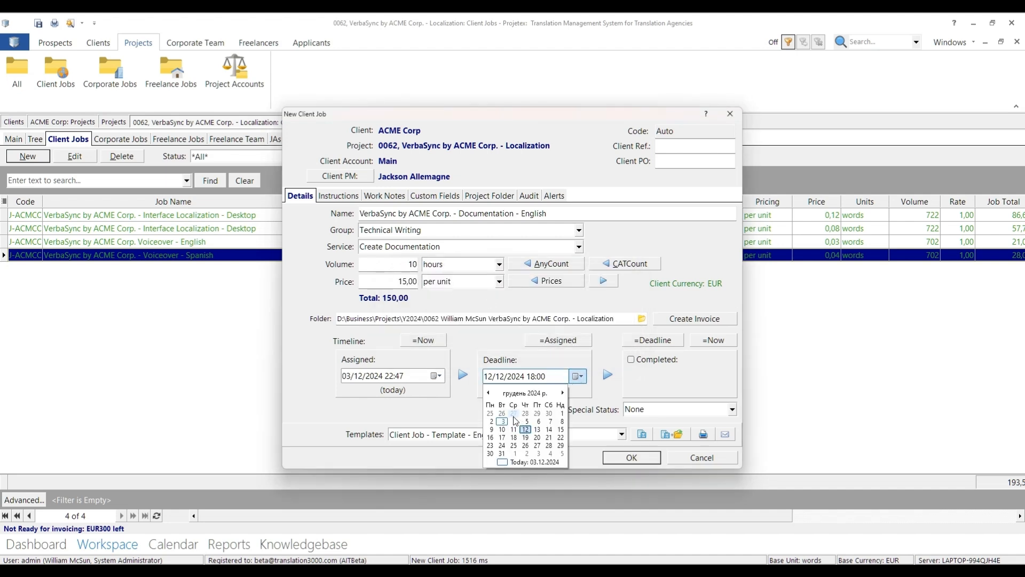
{"action": "left_click", "coordinate": [561, 423]}
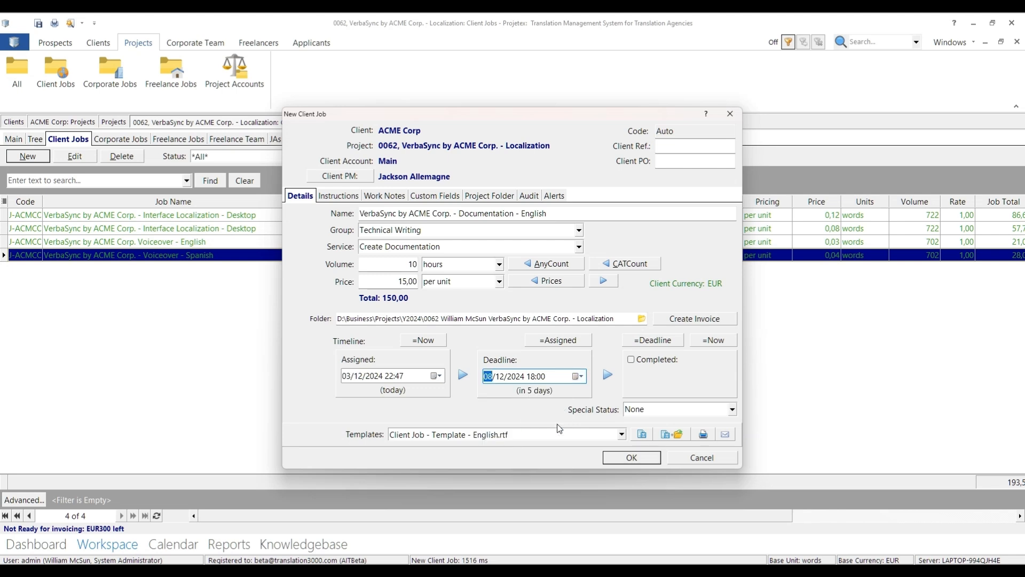
{"action": "left_click", "coordinate": [638, 460]}
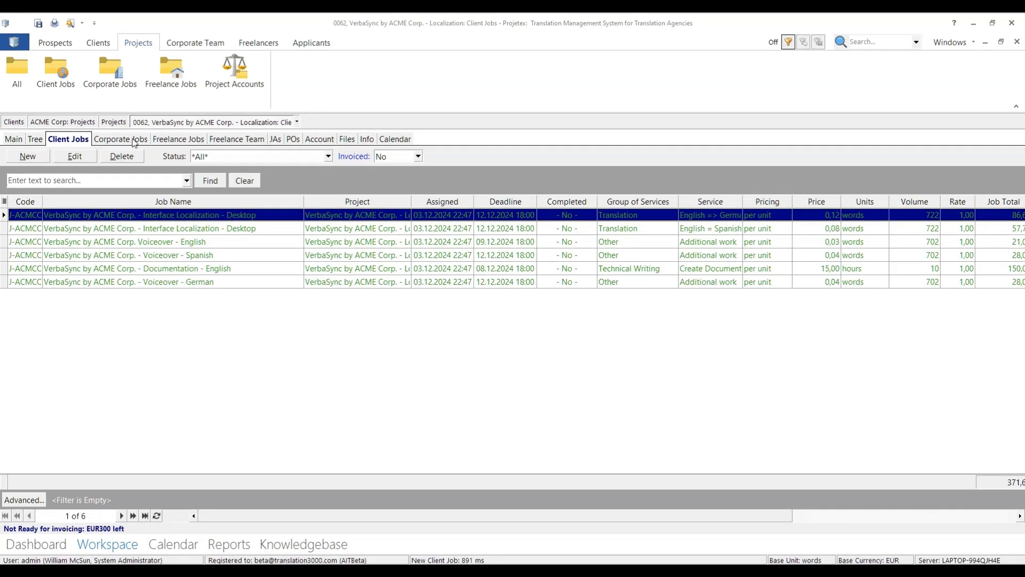
Create a corporate job from the first Interface Localization - Desktop client job and assign the first-listed corporate expert
{"action": "left_click", "coordinate": [131, 139]}
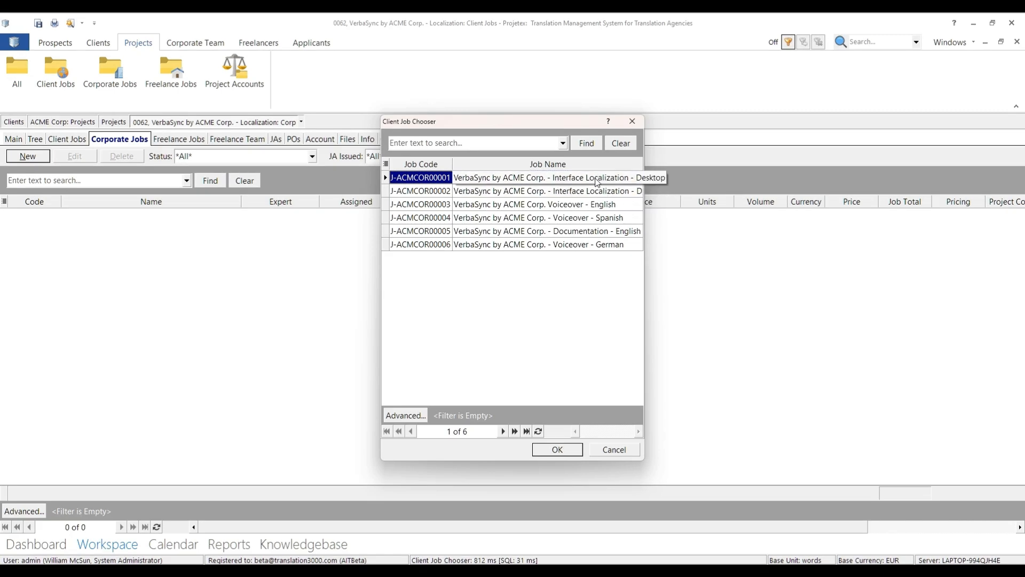
{"action": "left_click", "coordinate": [596, 182]}
{"action": "left_click", "coordinate": [546, 453]}
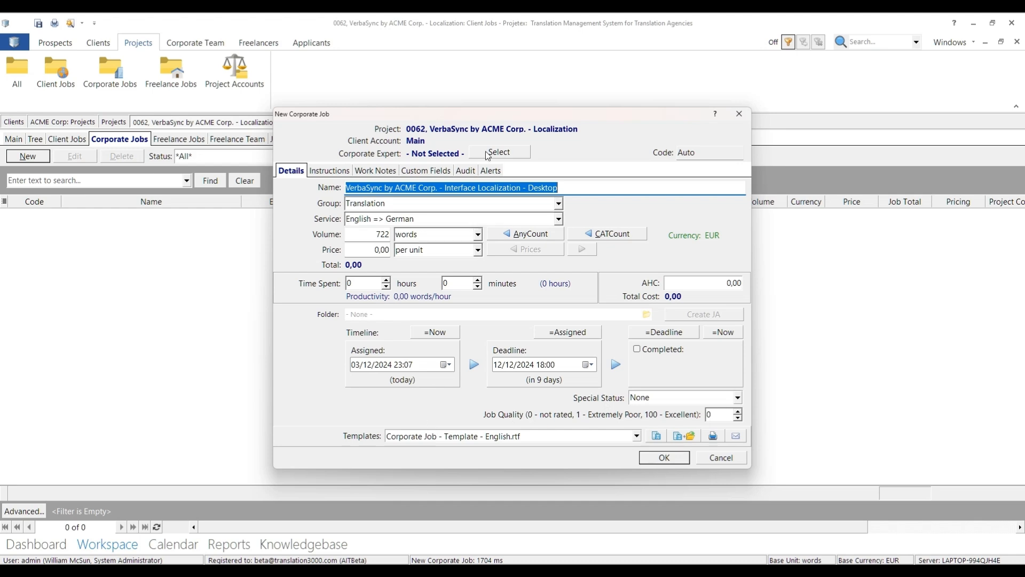
{"action": "left_click", "coordinate": [506, 152]}
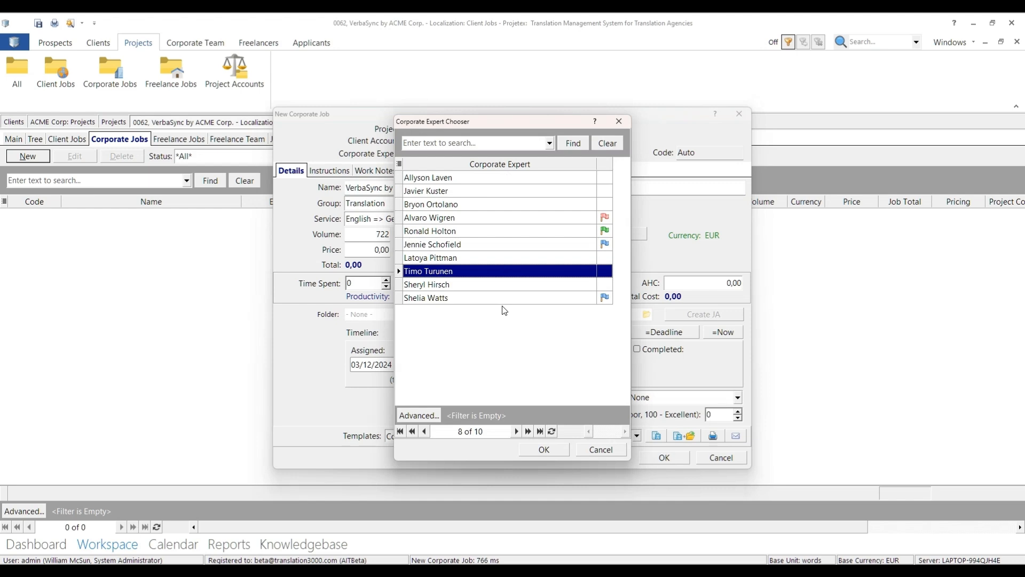
{"action": "double_click", "coordinate": [453, 178]}
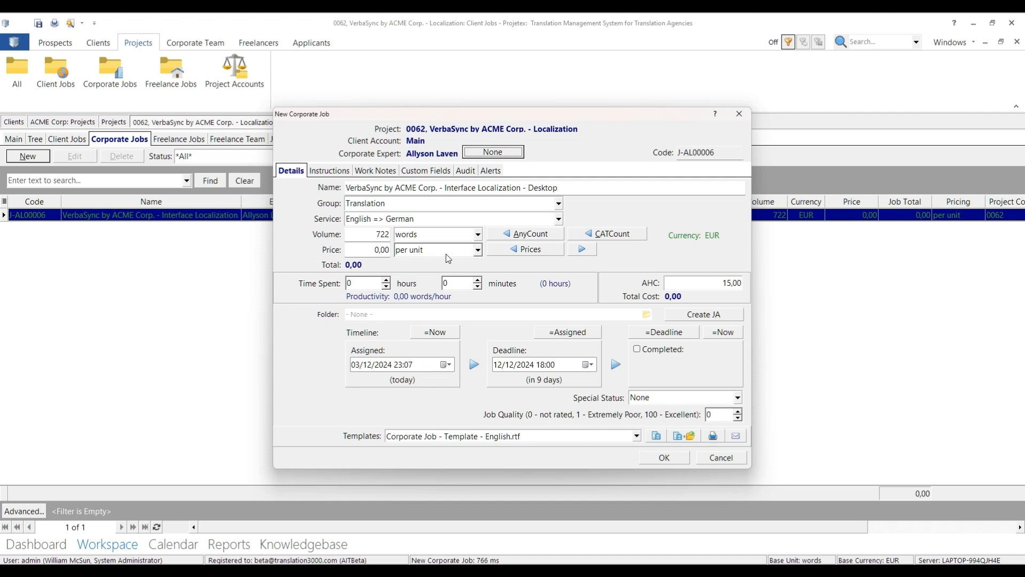
Price the German localization corporate job at 0,02 per unit, store the rate in the expert's prices, and save the job
{"action": "left_click", "coordinate": [526, 250]}
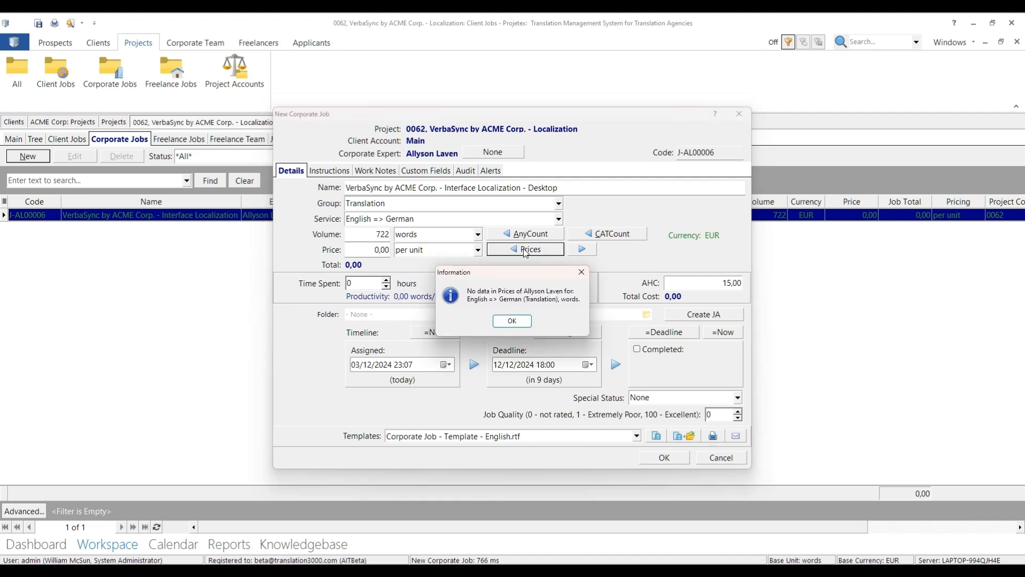
{"action": "left_click", "coordinate": [512, 321]}
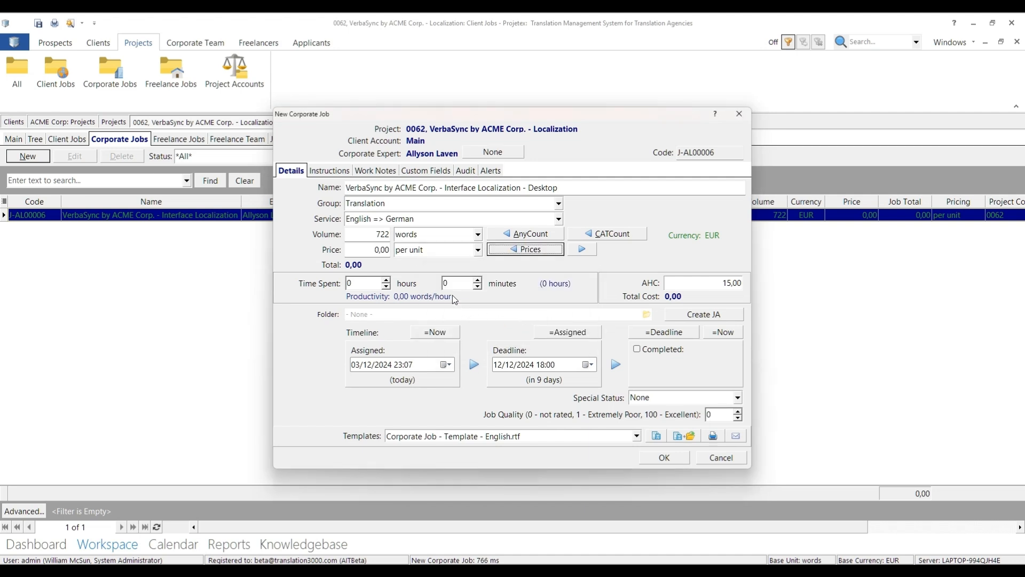
{"action": "left_click", "coordinate": [372, 250]}
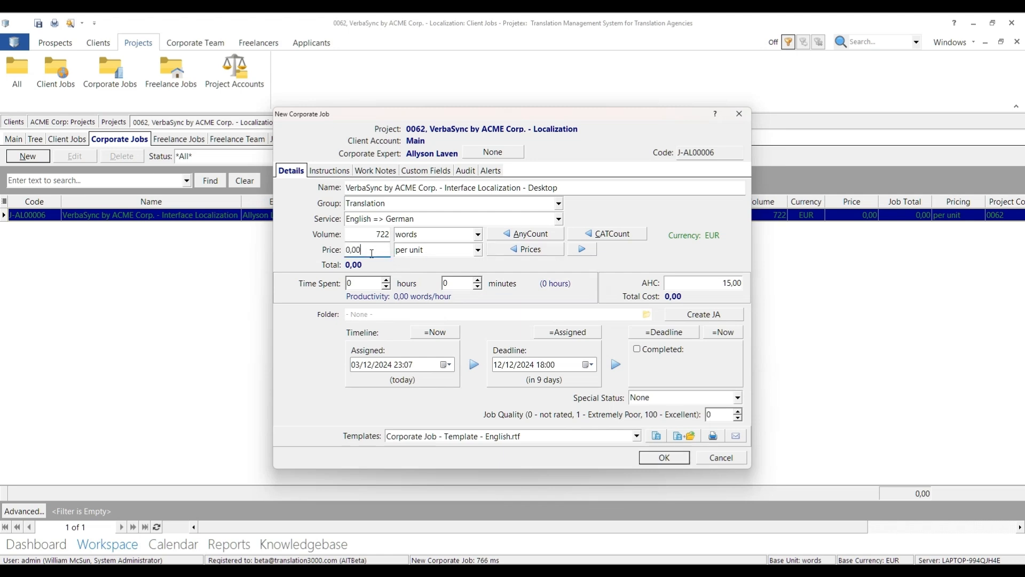
{"action": "key", "text": "BackSpace"}
{"action": "type", "text": "2"}
{"action": "left_click", "coordinate": [585, 253]}
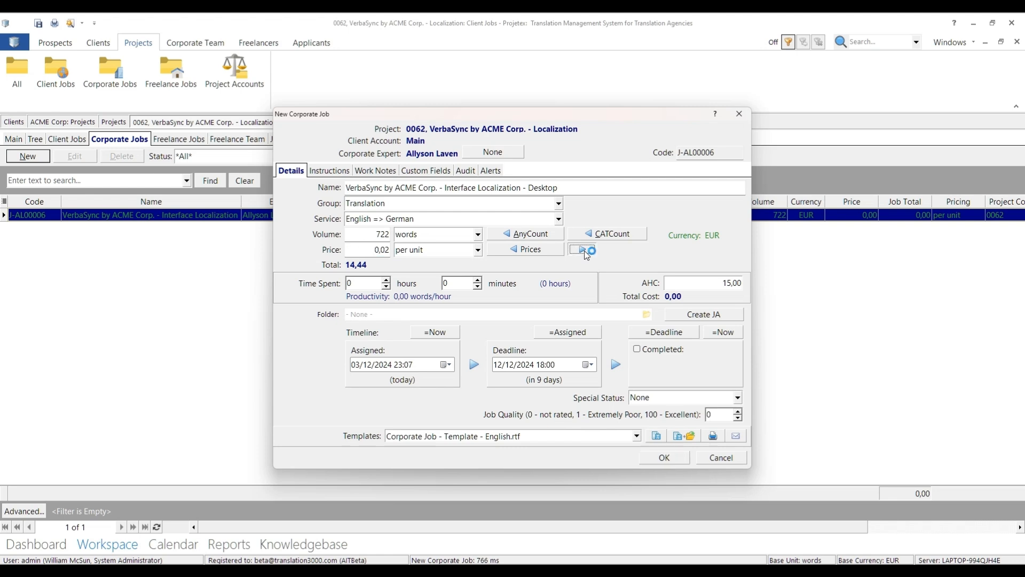
{"action": "left_click", "coordinate": [512, 320]}
{"action": "left_click", "coordinate": [674, 462]}
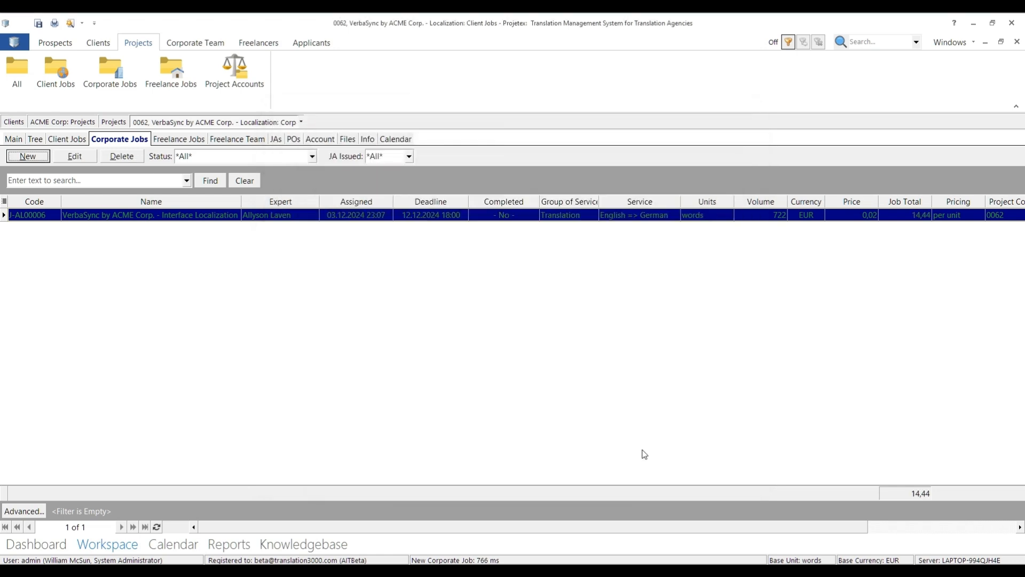
Create a corporate job from the English voiceover client job and set its price to 0,02 per unit
{"action": "left_click", "coordinate": [26, 157]}
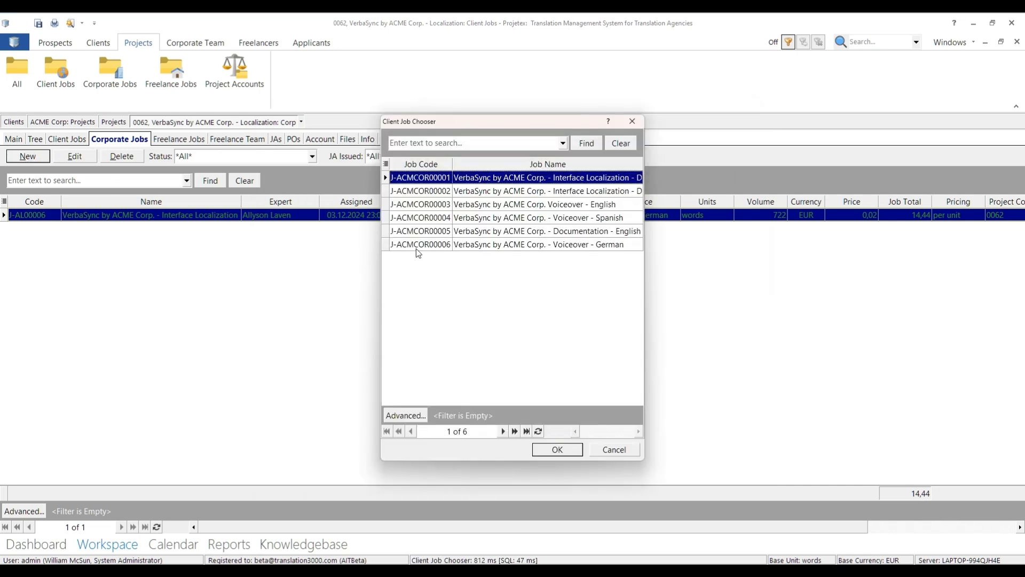
{"action": "left_click", "coordinate": [419, 210]}
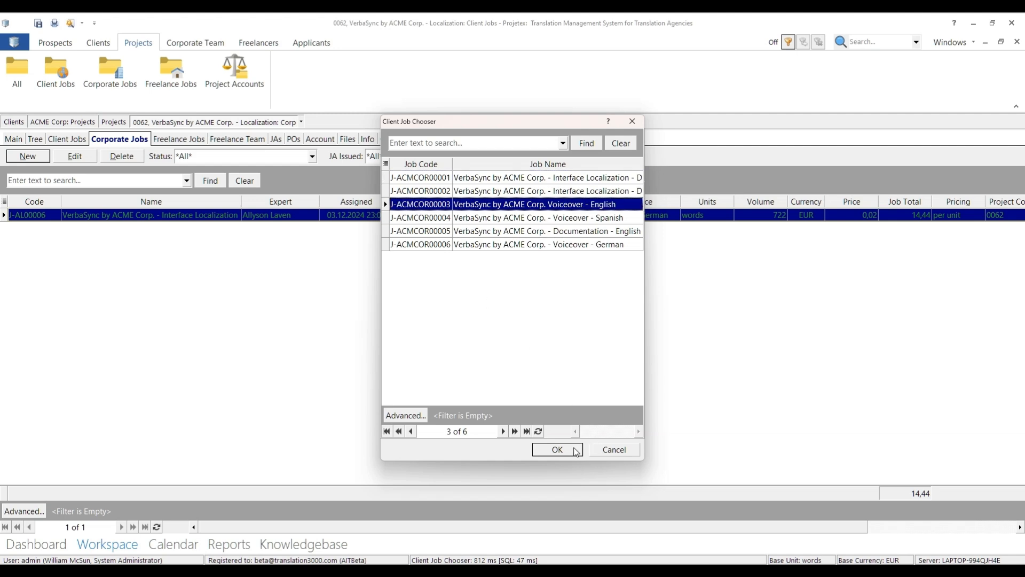
{"action": "left_click", "coordinate": [556, 449]}
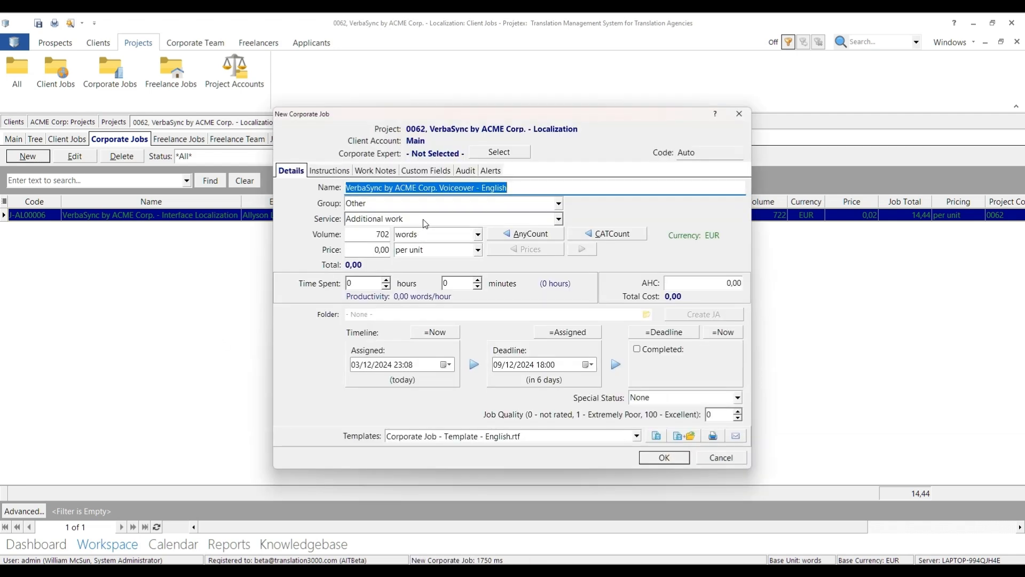
{"action": "left_click", "coordinate": [375, 252]}
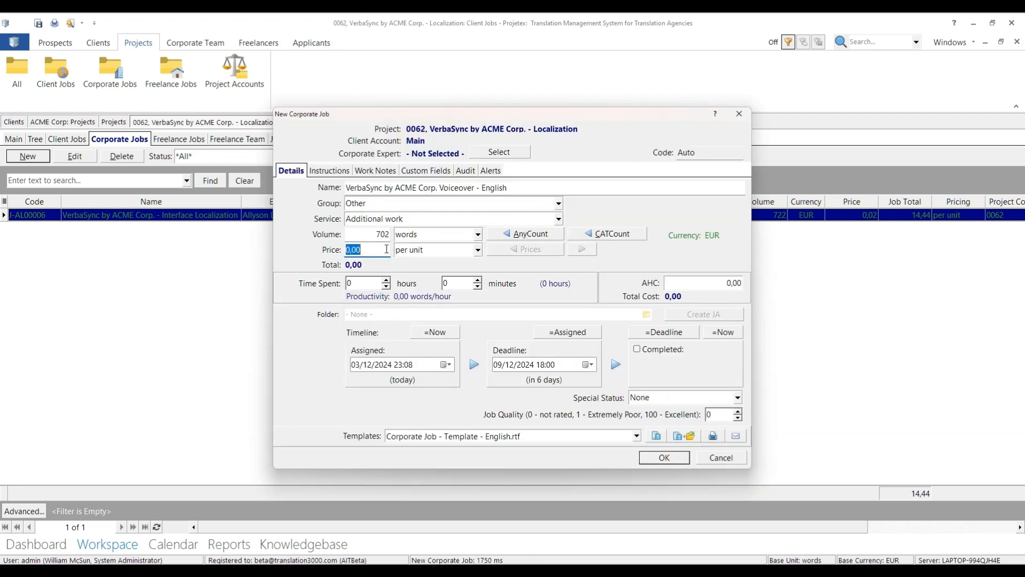
{"action": "left_click", "coordinate": [375, 253]}
{"action": "key", "text": "BackSpace"}
{"action": "type", "text": "2"}
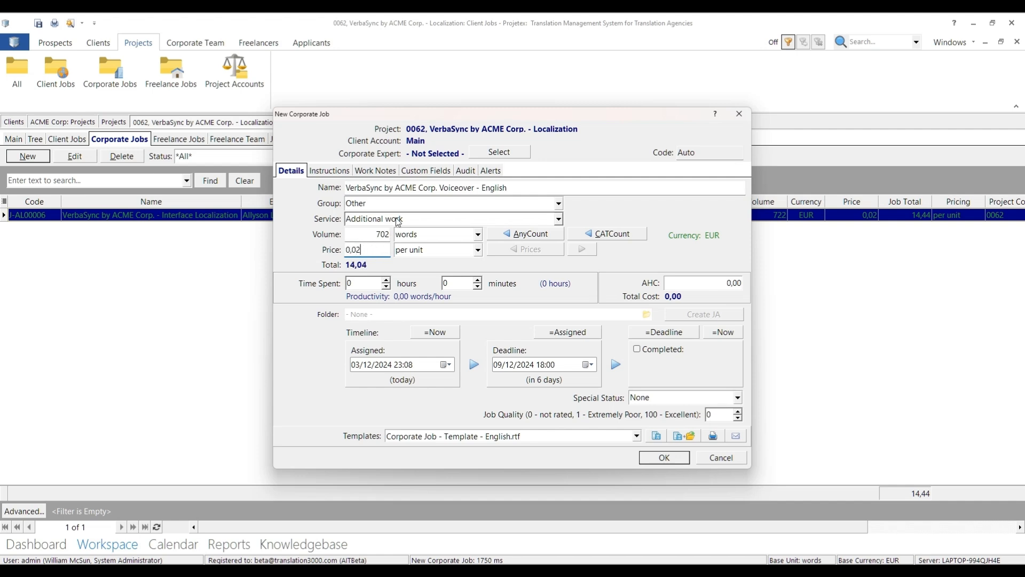
Assign the second-listed corporate expert to the English voiceover job, store the rate in the expert's prices, and save the job
{"action": "left_click", "coordinate": [524, 153]}
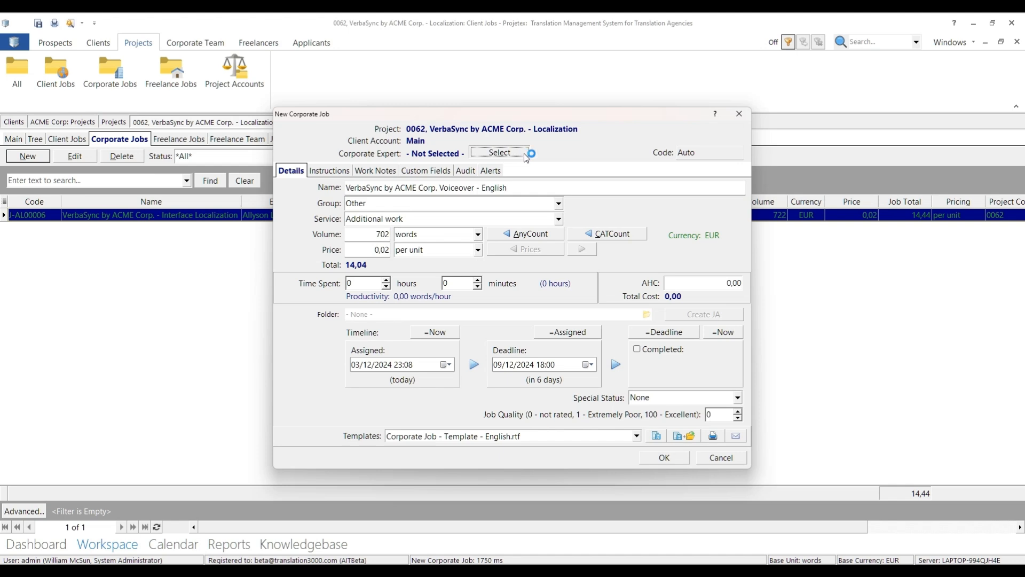
{"action": "left_click", "coordinate": [443, 192]}
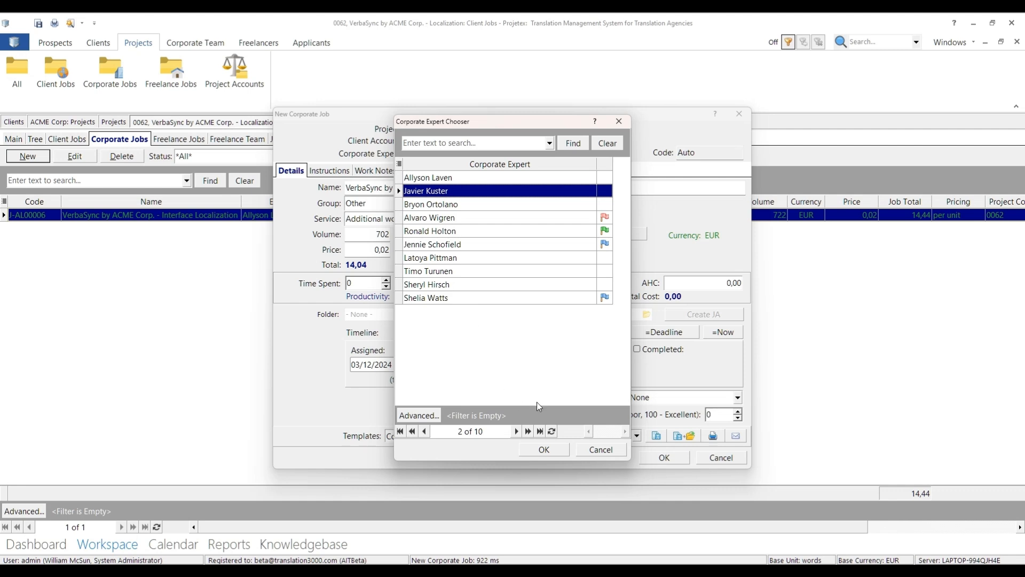
{"action": "left_click", "coordinate": [547, 449]}
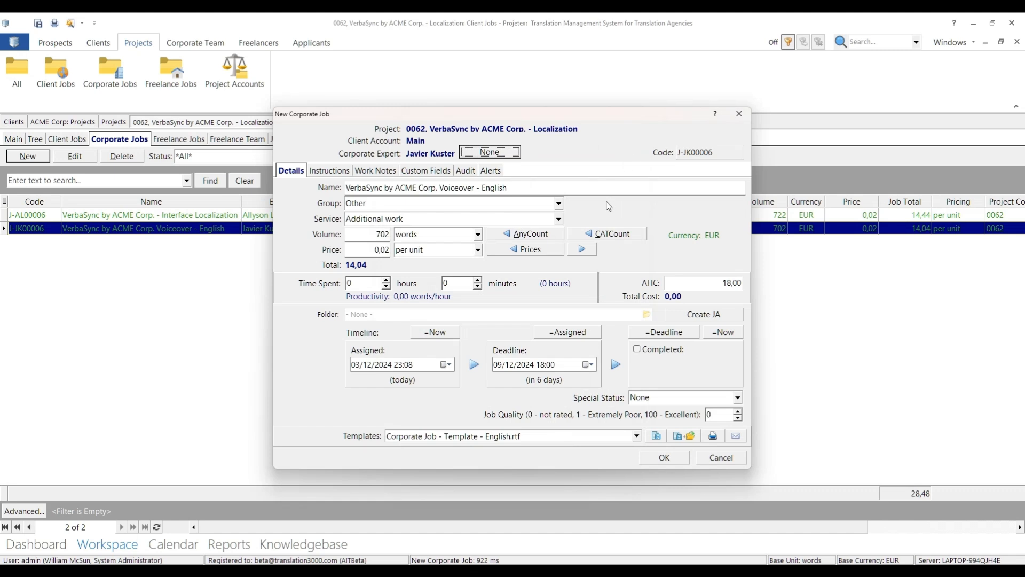
{"action": "left_click", "coordinate": [589, 251]}
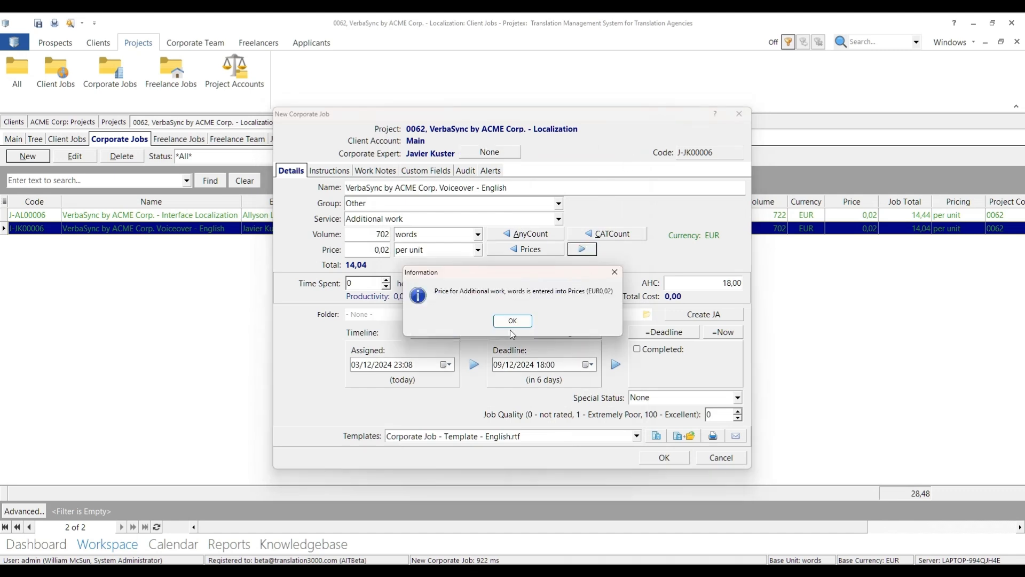
{"action": "left_click", "coordinate": [513, 320]}
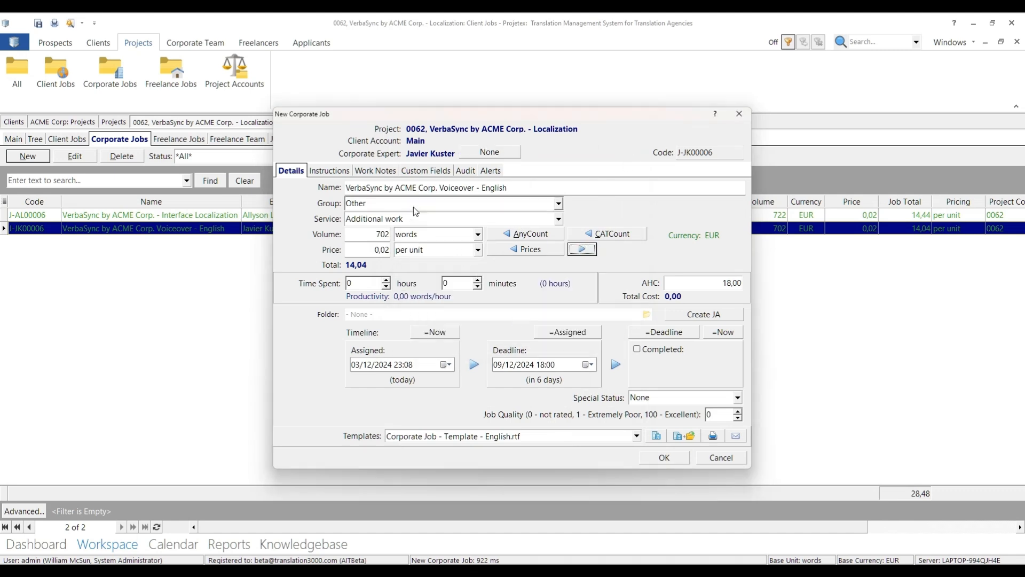
{"action": "left_click", "coordinate": [668, 458]}
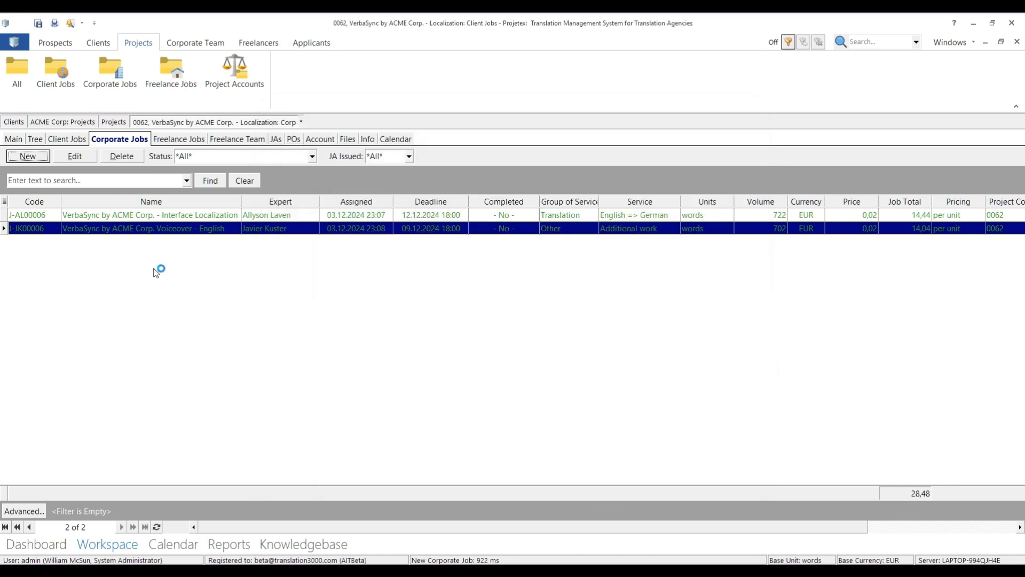
Create a freelance job from the Documentation - English client job and assign the twelfth-listed freelancer from all freelancers
{"action": "left_click", "coordinate": [195, 140]}
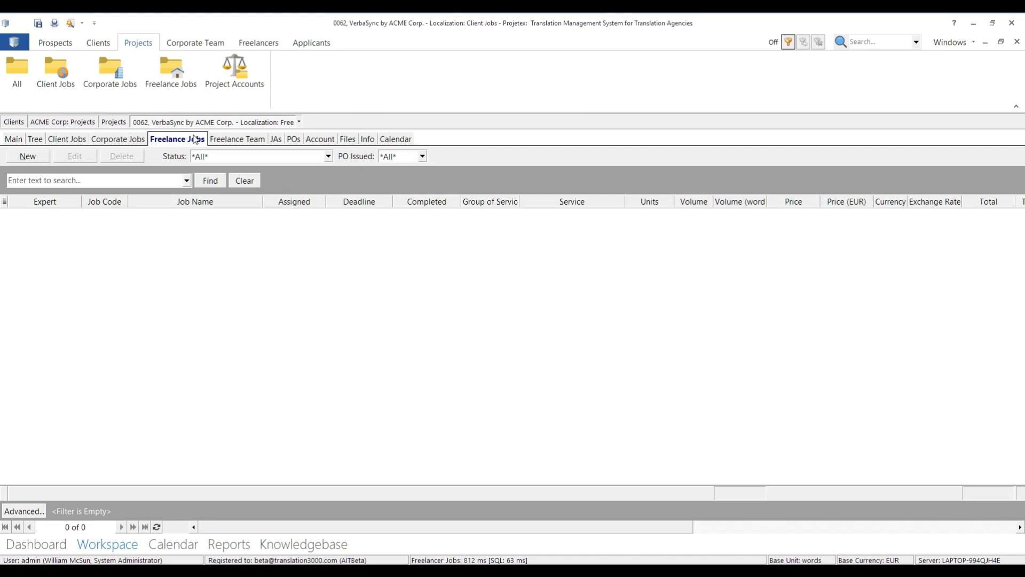
{"action": "left_click", "coordinate": [27, 156]}
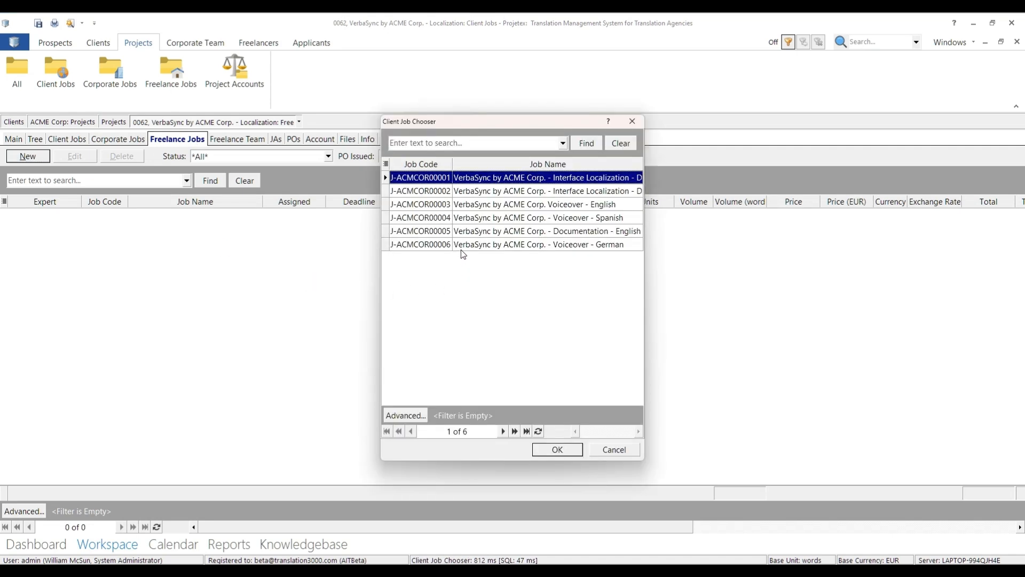
{"action": "left_click", "coordinate": [443, 235]}
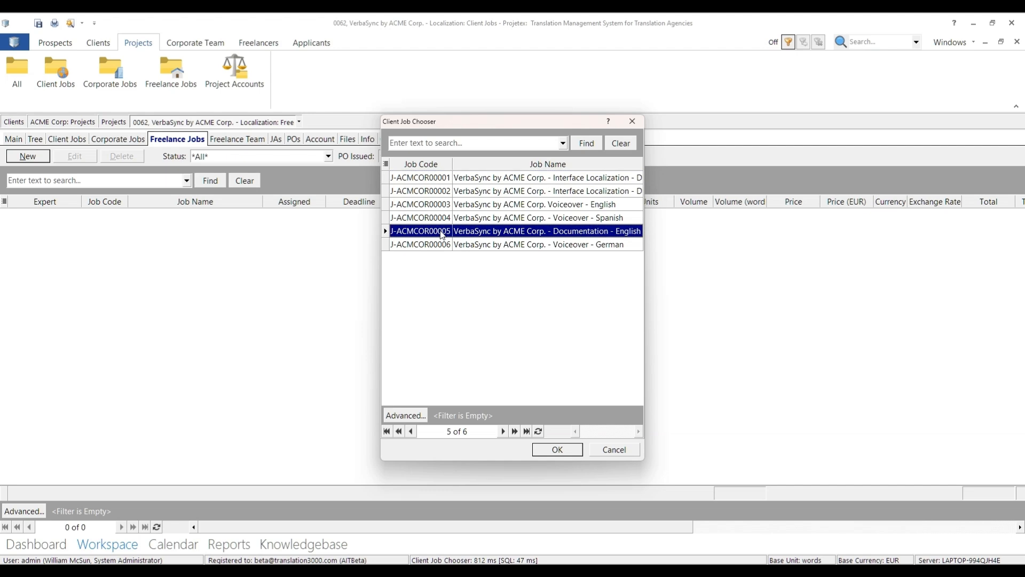
{"action": "left_click", "coordinate": [556, 449]}
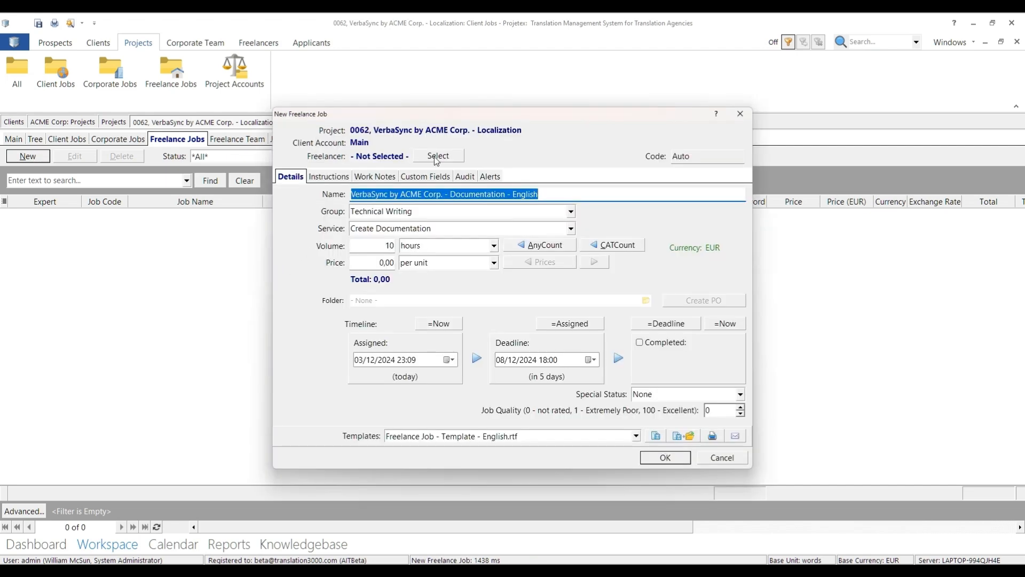
{"action": "left_click", "coordinate": [437, 156]}
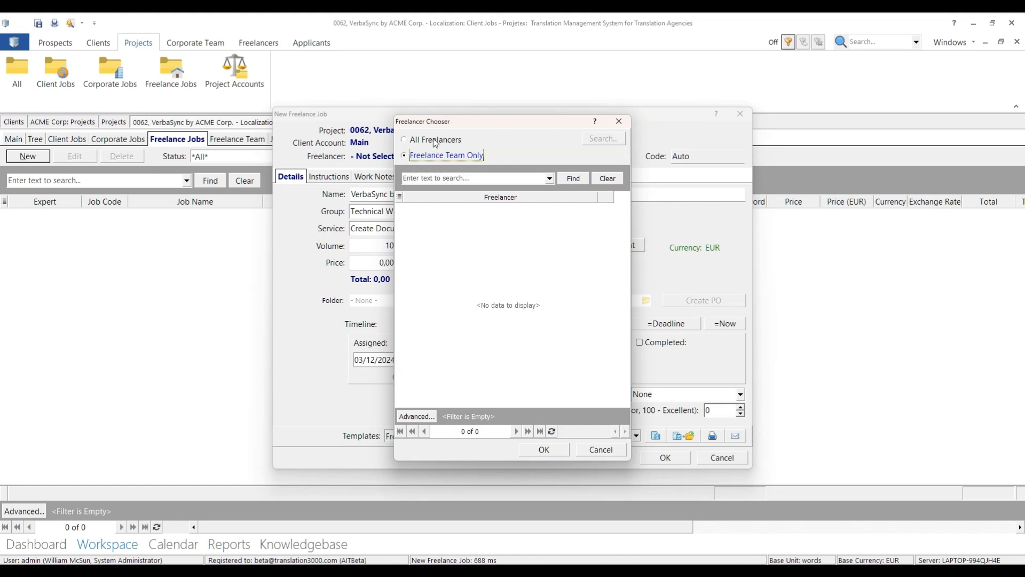
{"action": "left_click", "coordinate": [436, 140]}
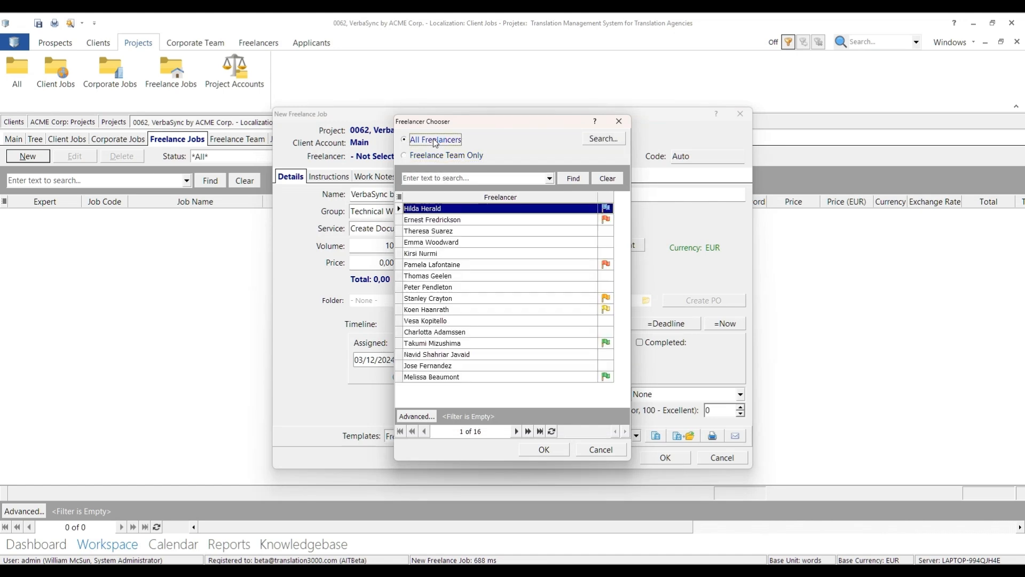
{"action": "left_click", "coordinate": [449, 333]}
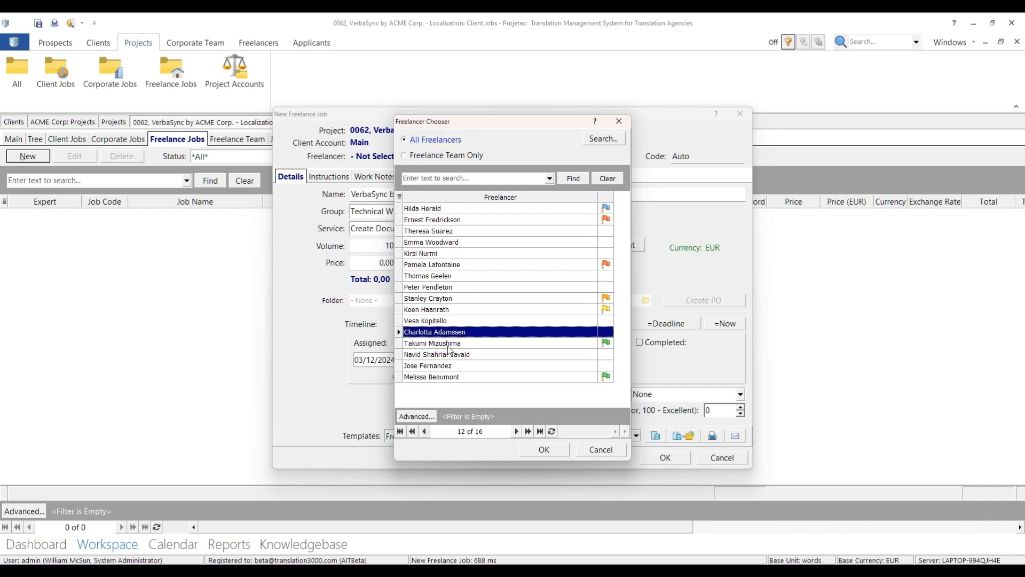
{"action": "left_click", "coordinate": [543, 450]}
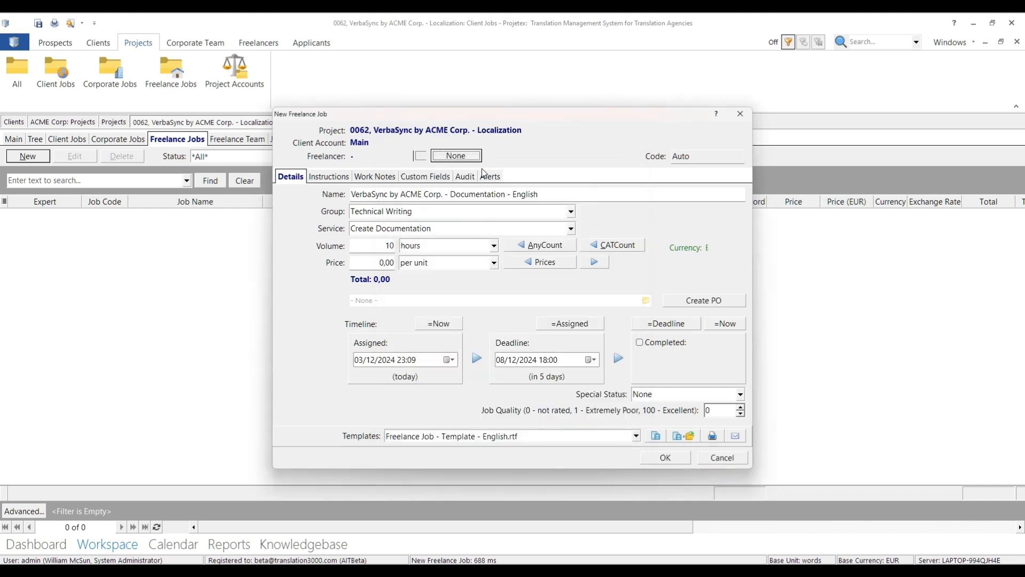
Price the freelance documentation job at 10 per unit, set its deadline to 06/12/2024, and save the job
{"action": "left_click", "coordinate": [387, 262]}
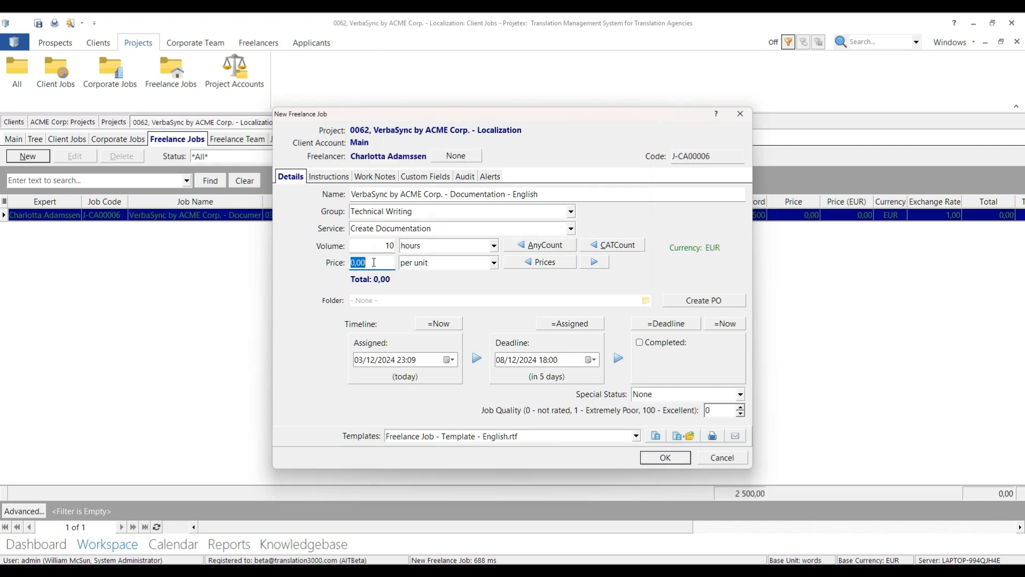
{"action": "type", "text": "10"}
{"action": "left_click", "coordinate": [592, 360]}
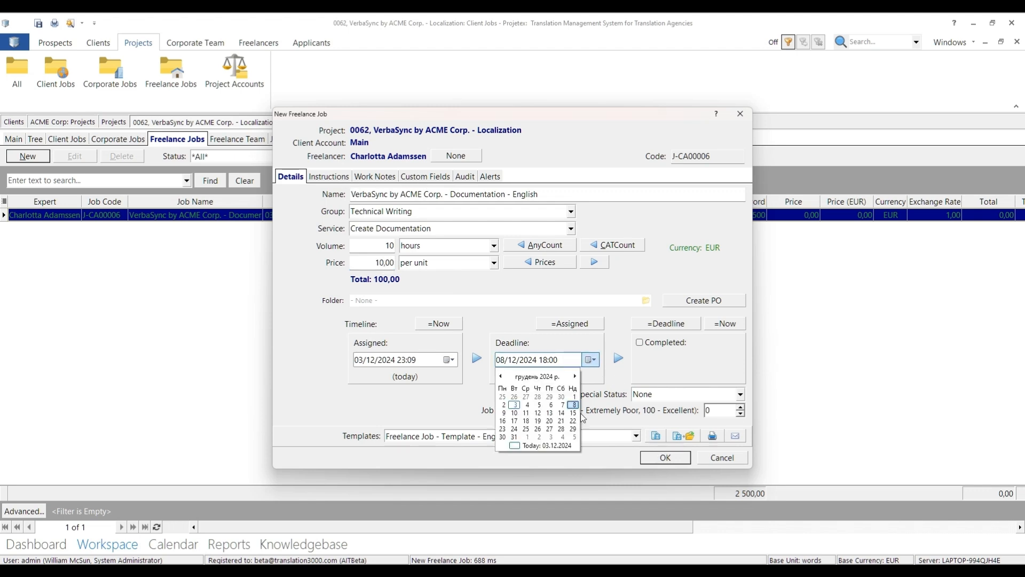
{"action": "left_click", "coordinate": [551, 404]}
{"action": "left_click", "coordinate": [661, 458]}
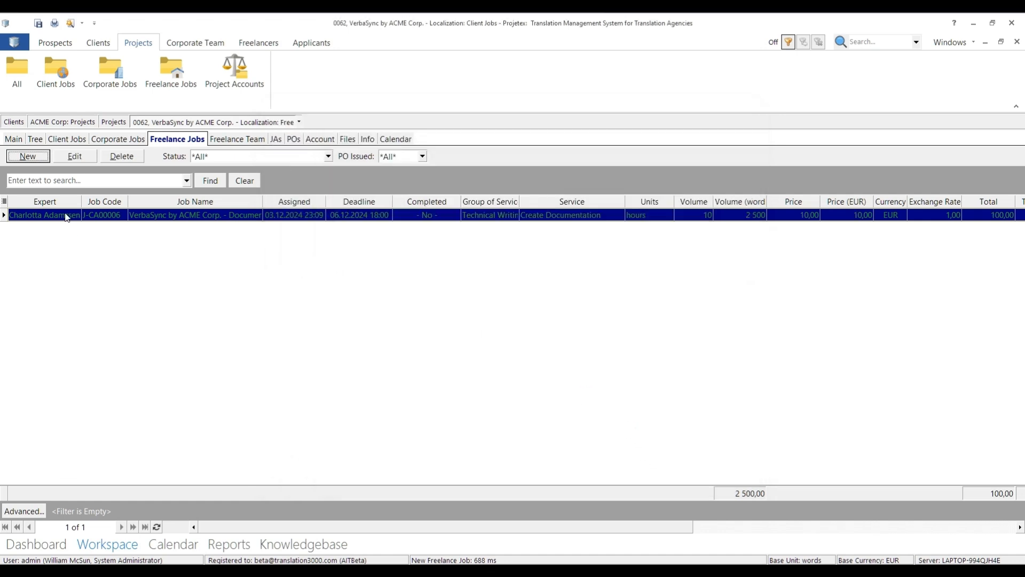
Add the fourth-listed freelancer to the project's freelance team
{"action": "left_click", "coordinate": [249, 140]}
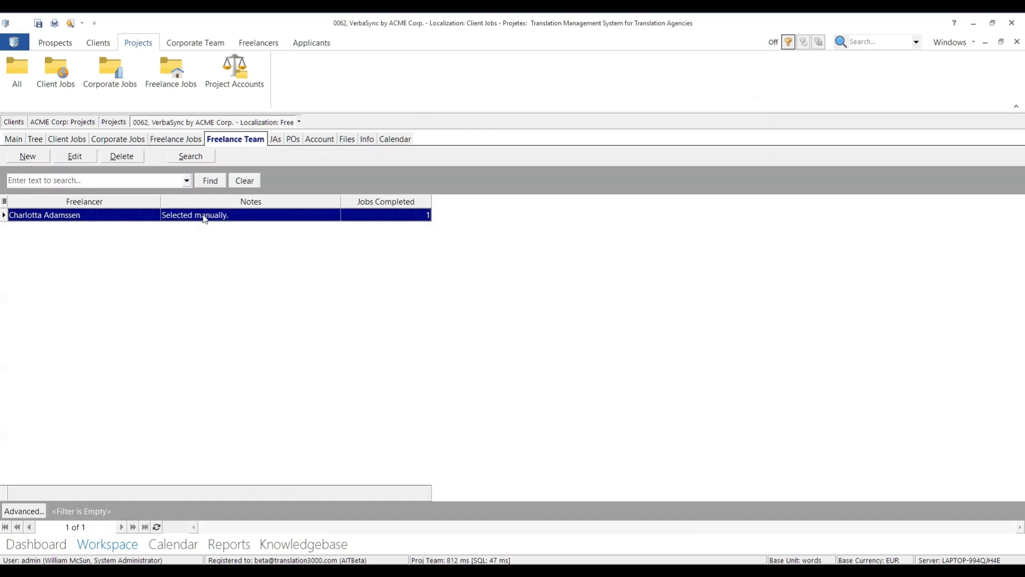
{"action": "left_click", "coordinate": [24, 157]}
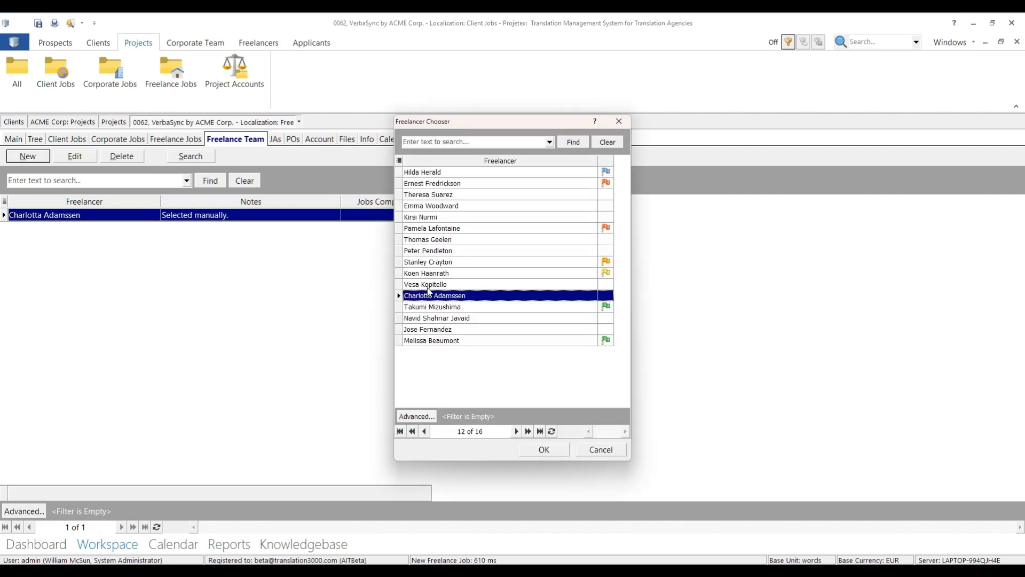
{"action": "left_click", "coordinate": [429, 286]}
{"action": "left_click", "coordinate": [423, 207]}
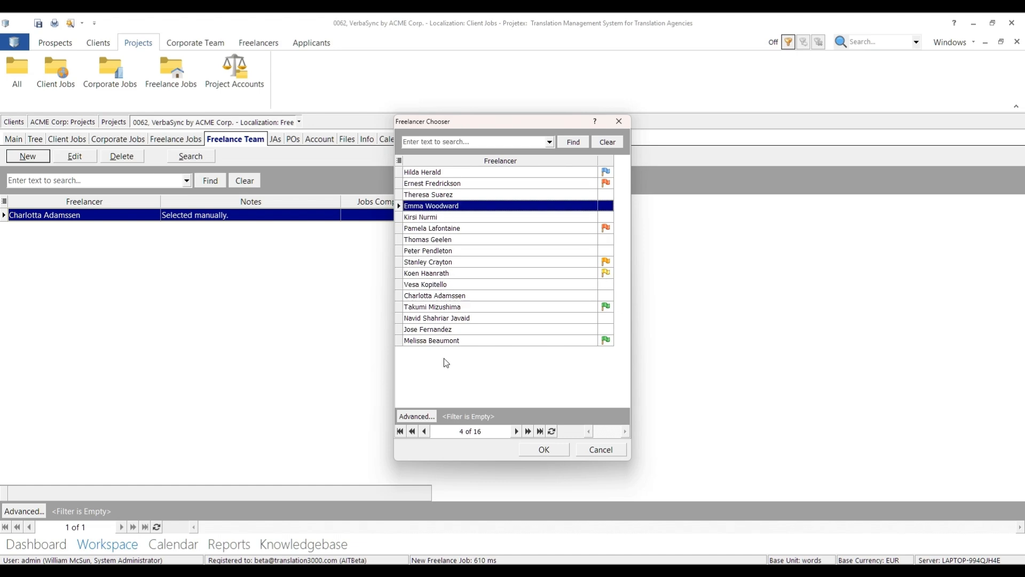
{"action": "left_click", "coordinate": [551, 450]}
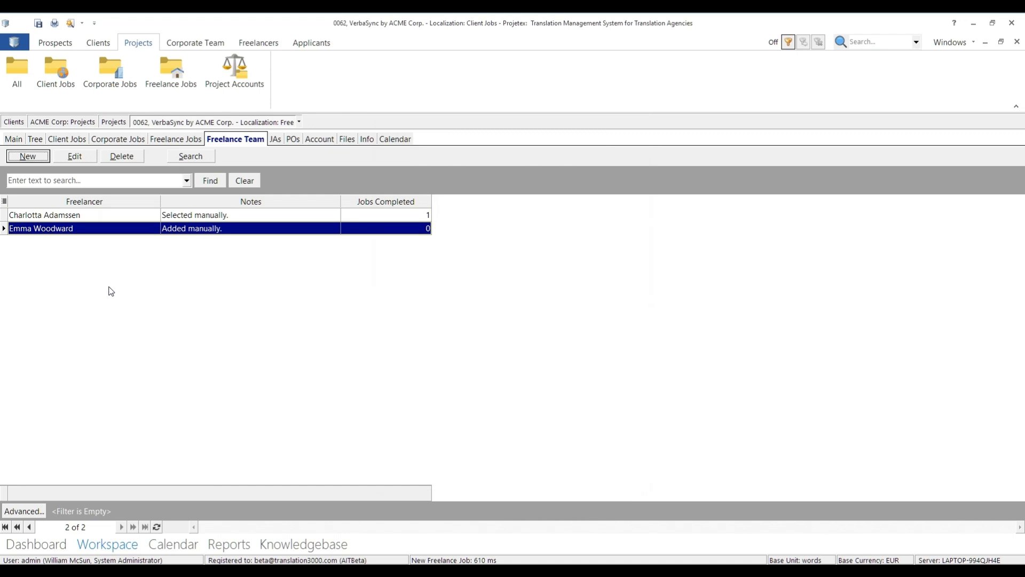
Search freelance experts by completed jobs for the service Translation - English = Spanish, with words chosen as the unit
{"action": "left_click", "coordinate": [198, 155]}
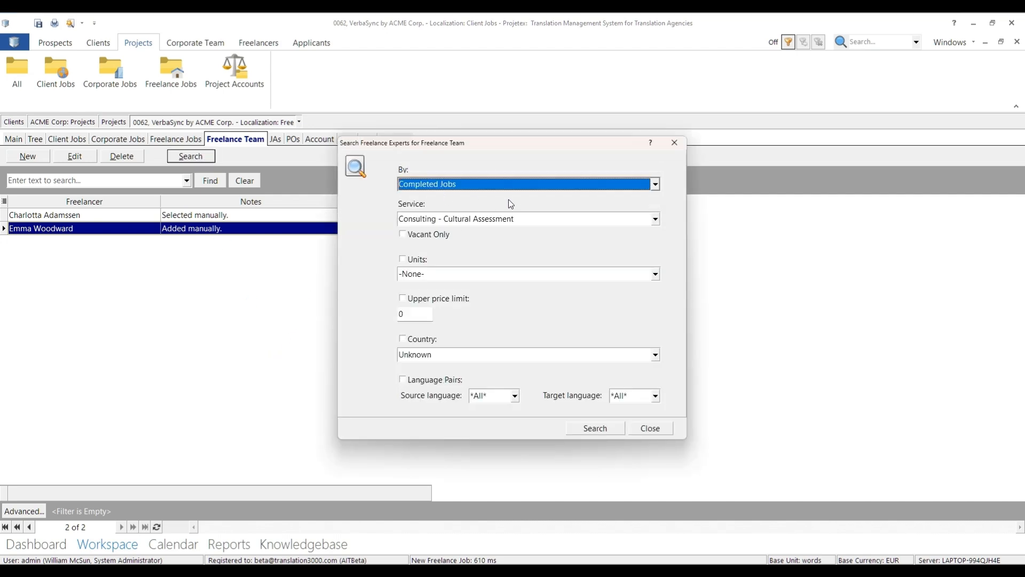
{"action": "left_click", "coordinate": [656, 184]}
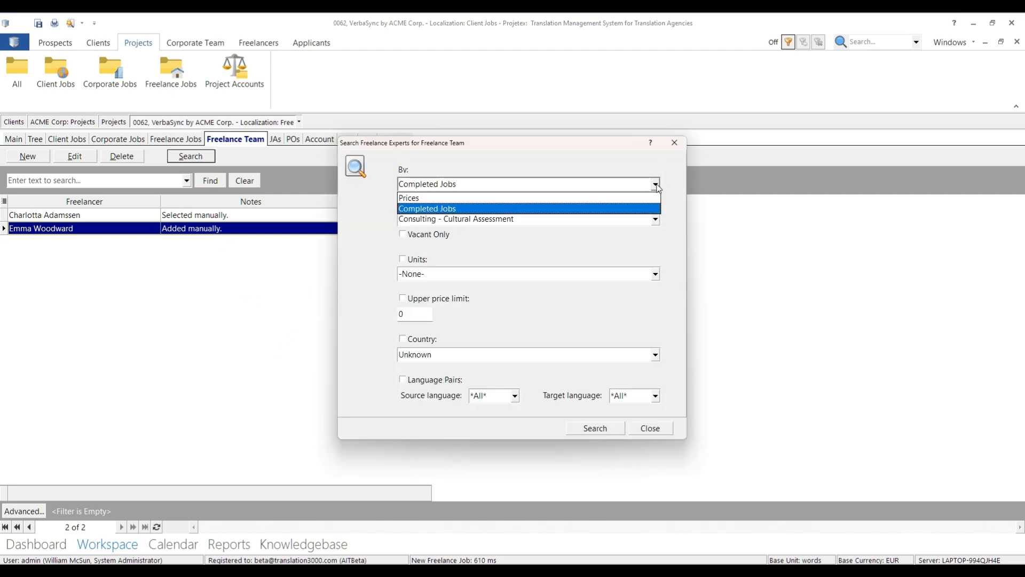
{"action": "left_click", "coordinate": [656, 185]}
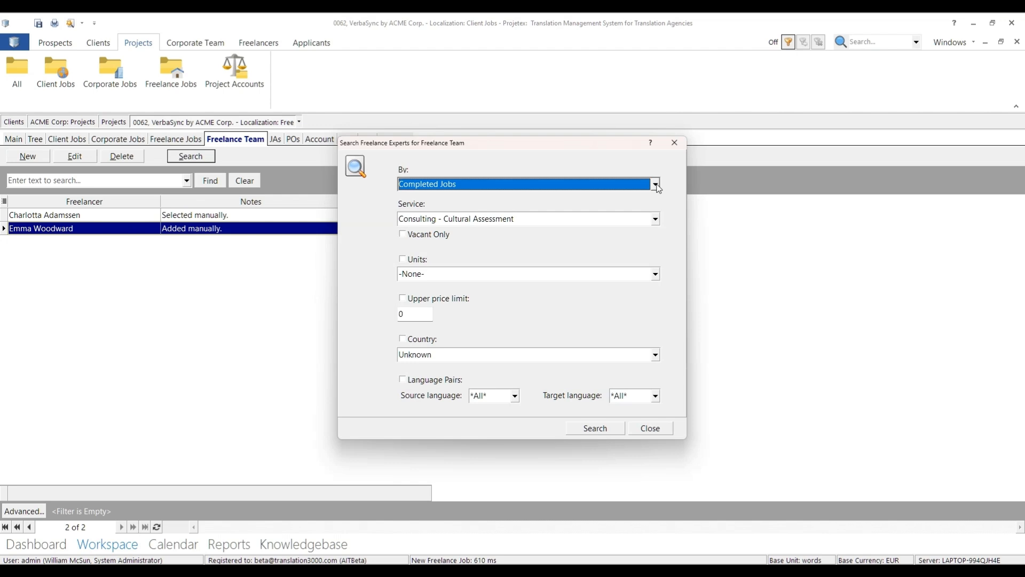
{"action": "left_click", "coordinate": [656, 220]}
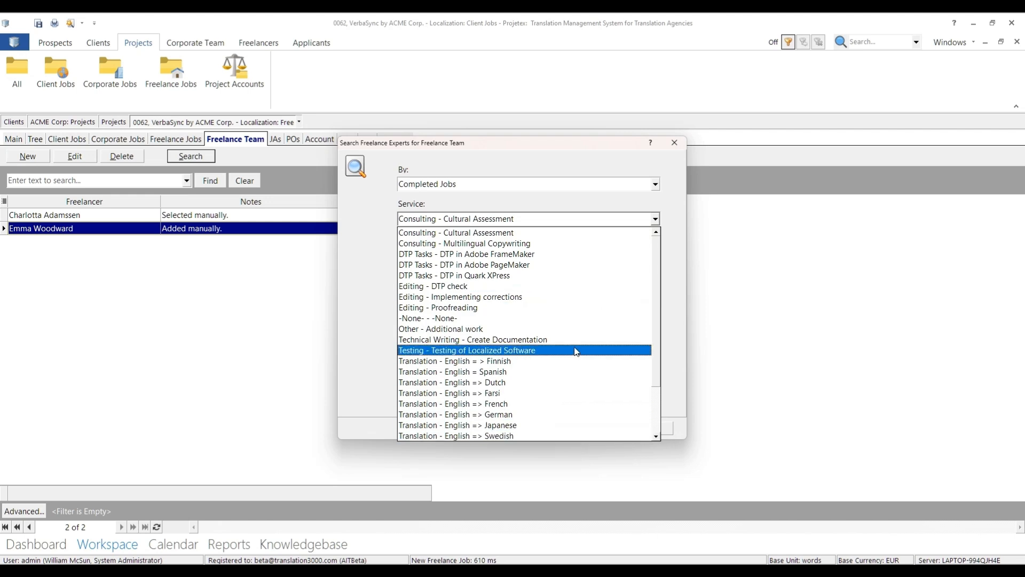
{"action": "left_click", "coordinate": [534, 371]}
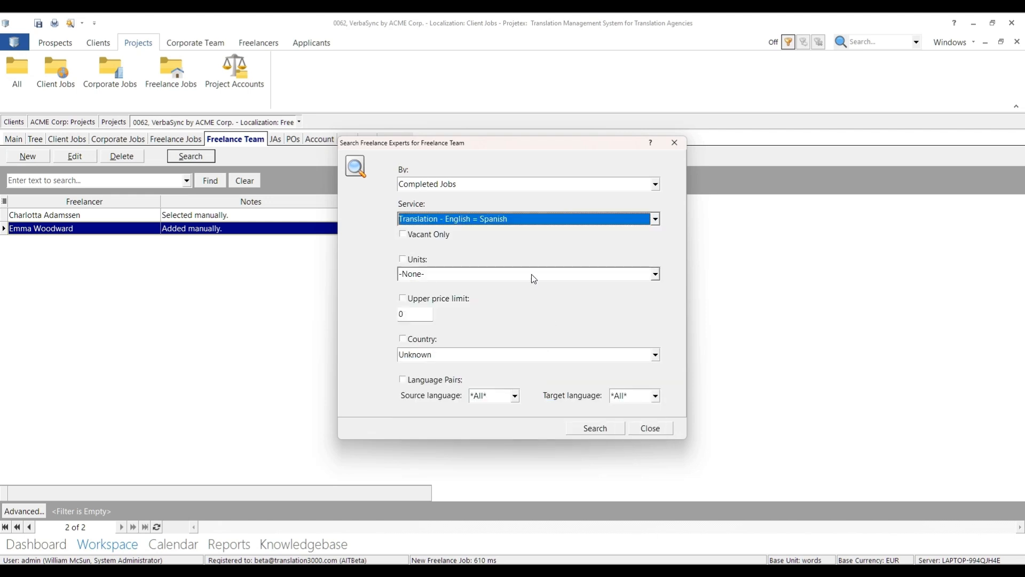
{"action": "left_click", "coordinate": [464, 274]}
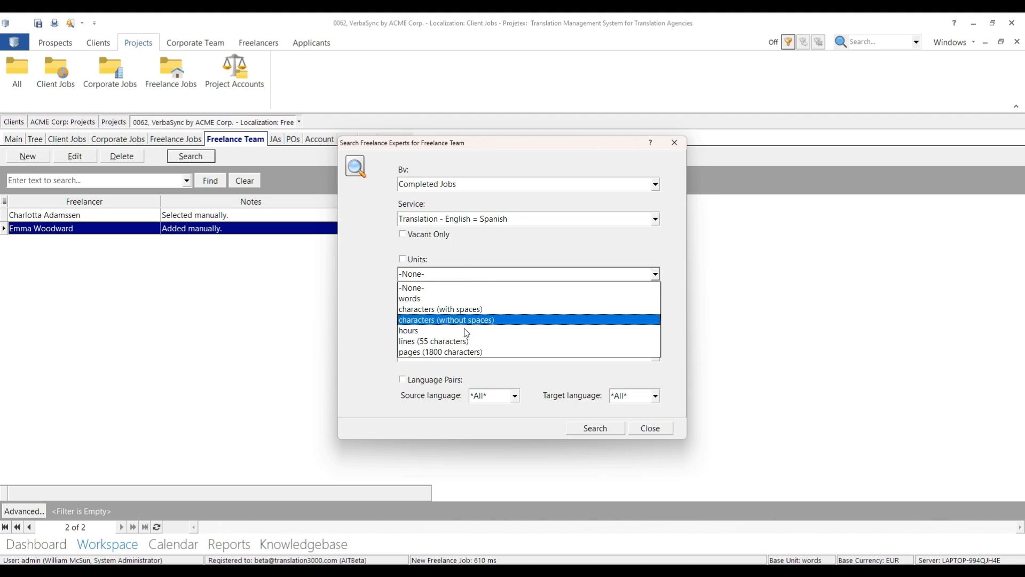
{"action": "left_click", "coordinate": [443, 299]}
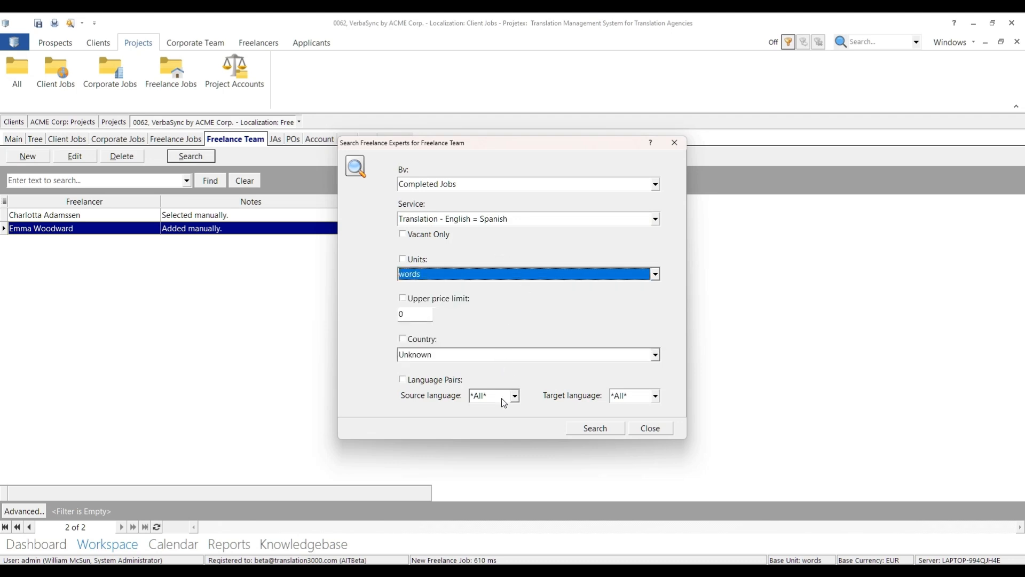
{"action": "left_click", "coordinate": [597, 430]}
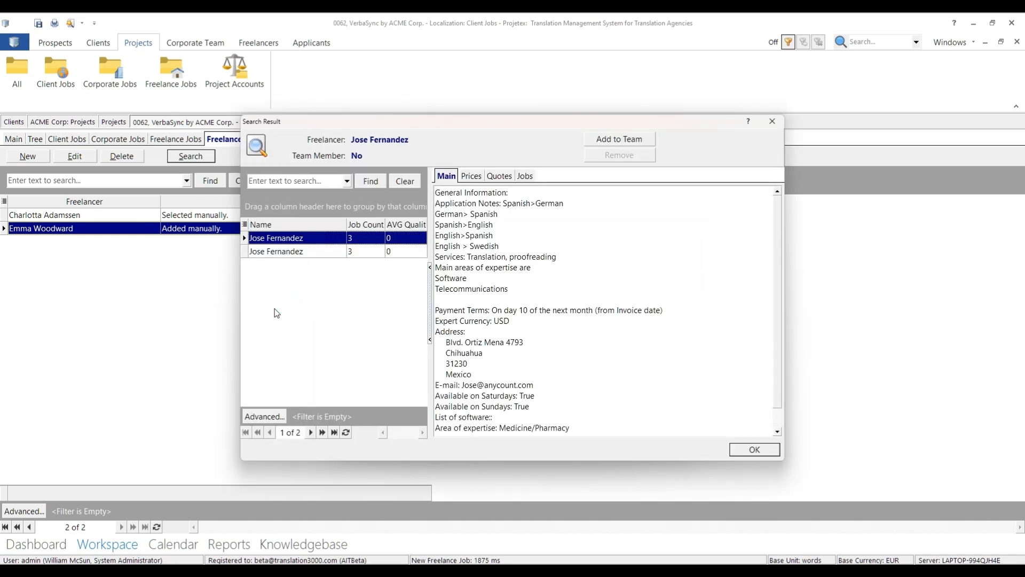
Check the entries in the search result, close the search, and add the freelancer found there to the project's freelance team
{"action": "left_click", "coordinate": [291, 254]}
{"action": "left_click", "coordinate": [298, 239]}
{"action": "left_click", "coordinate": [767, 450]}
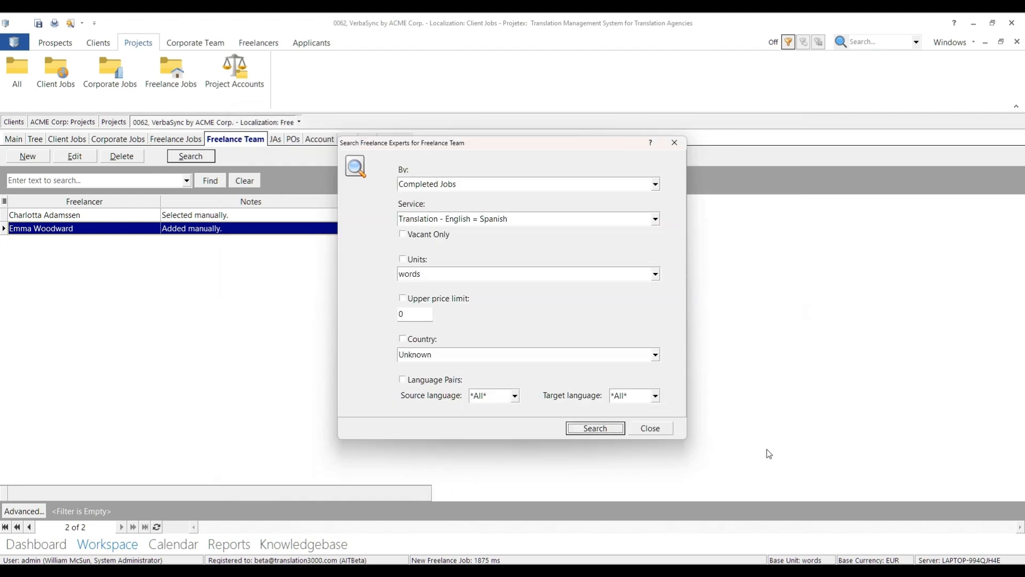
{"action": "left_click", "coordinate": [654, 428]}
{"action": "left_click", "coordinate": [30, 157]}
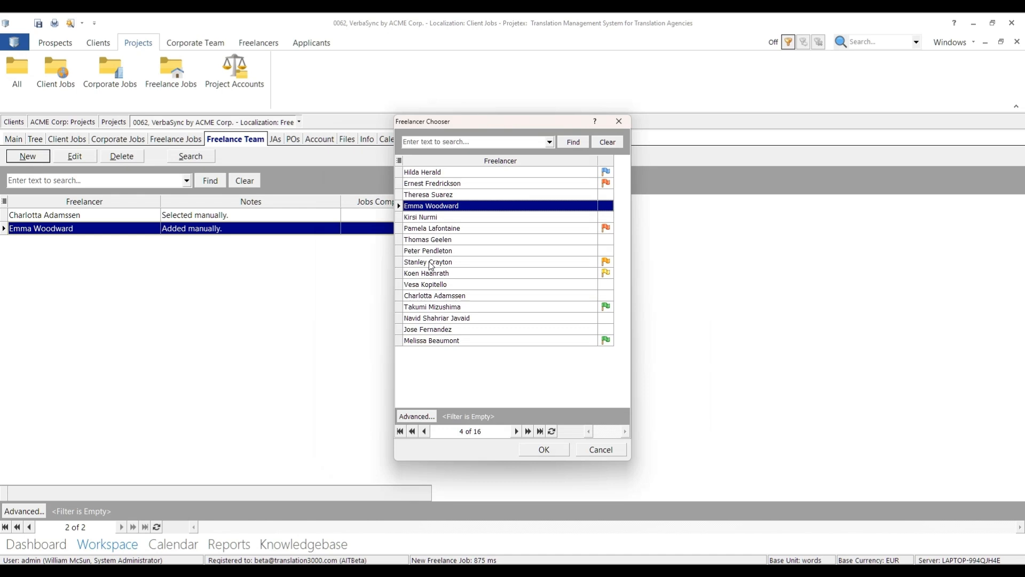
{"action": "double_click", "coordinate": [434, 334]}
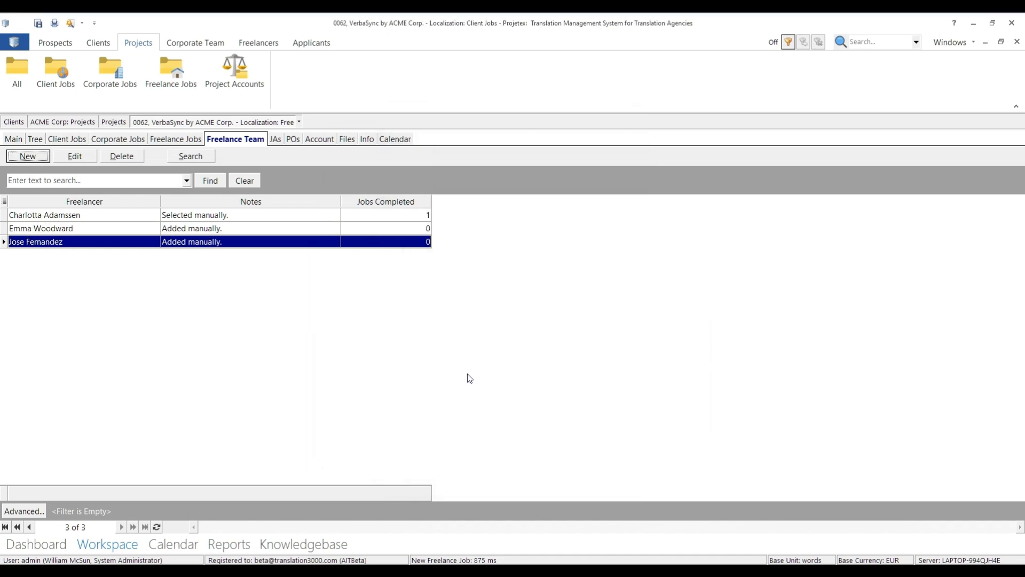
Create a freelance job from the Spanish voiceover client job and set its price to 0,015 per unit
{"action": "left_click", "coordinate": [188, 139]}
{"action": "left_click", "coordinate": [37, 156]}
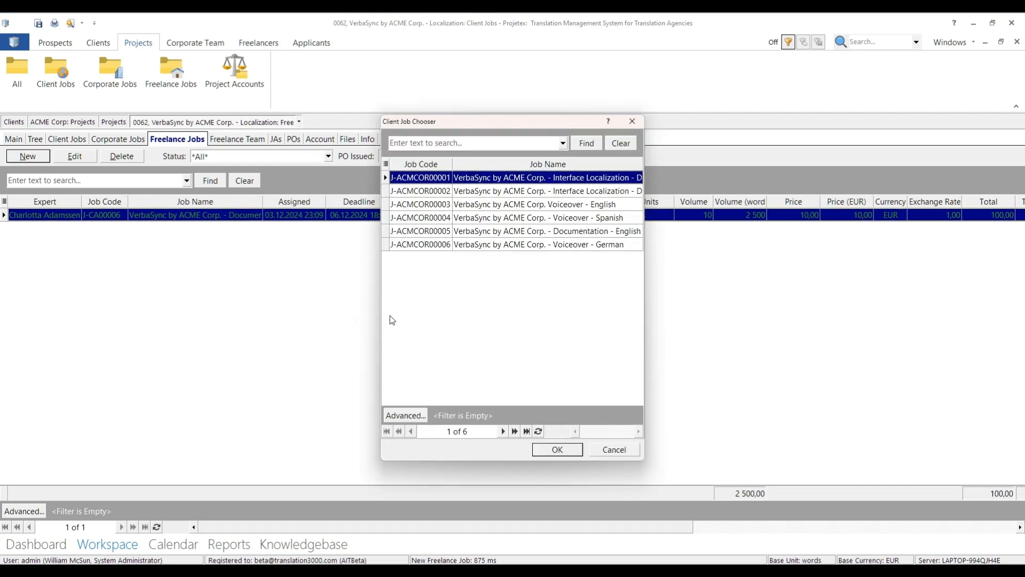
{"action": "left_click", "coordinate": [590, 219]}
{"action": "left_click", "coordinate": [557, 450]}
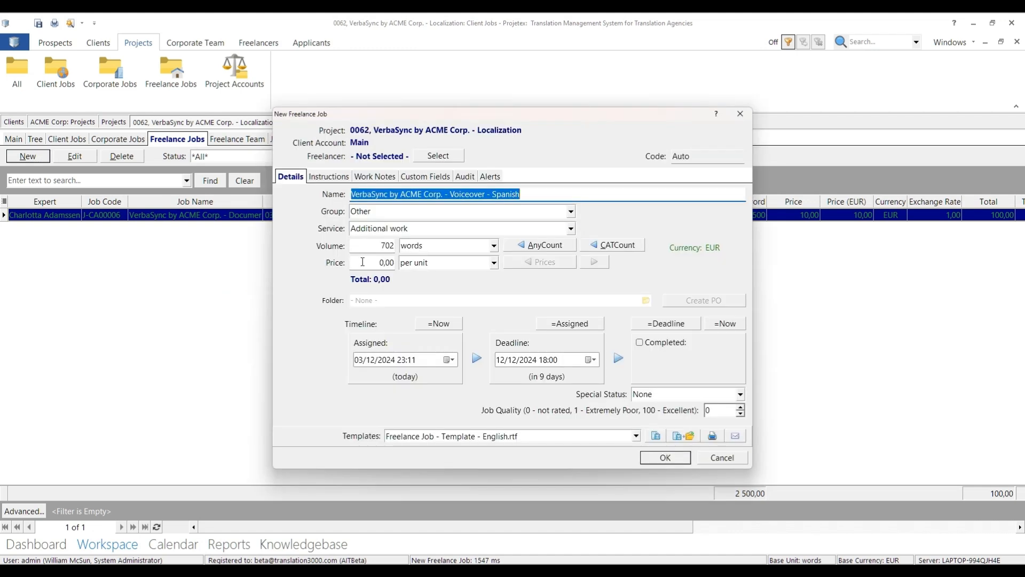
{"action": "left_click", "coordinate": [386, 262]}
{"action": "type", "text": "0,015"}
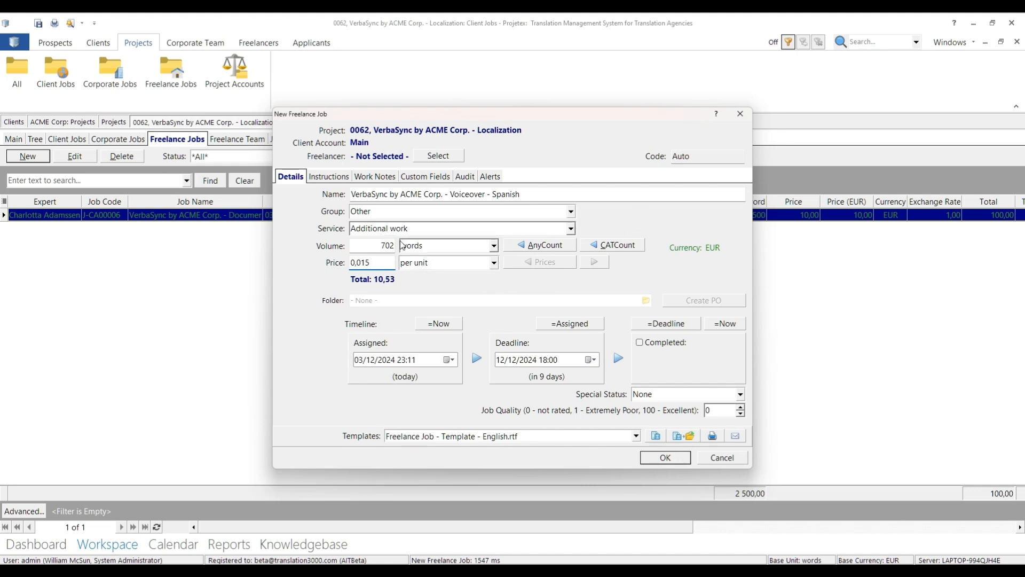
Set the Spanish voiceover freelance job's deadline to 06/12/2024 and save the new job
{"action": "left_click", "coordinate": [373, 246]}
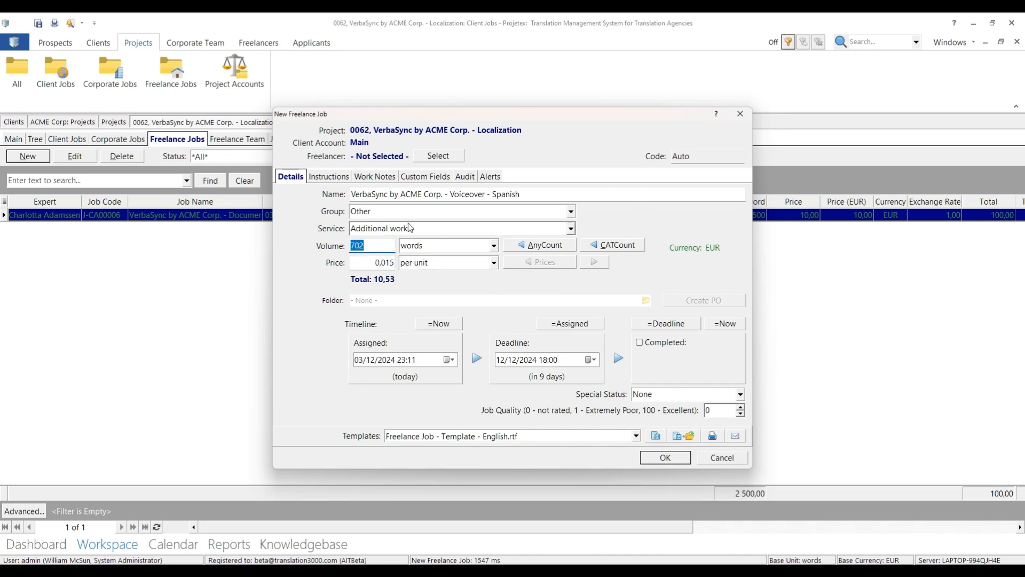
{"action": "left_click", "coordinate": [594, 361]}
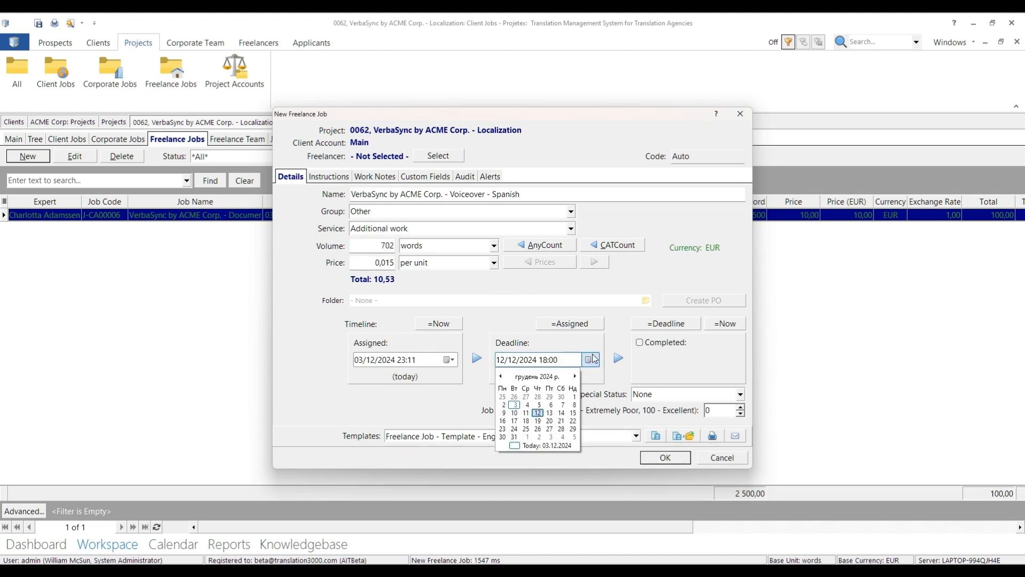
{"action": "left_click", "coordinate": [551, 406]}
{"action": "left_click", "coordinate": [664, 457]}
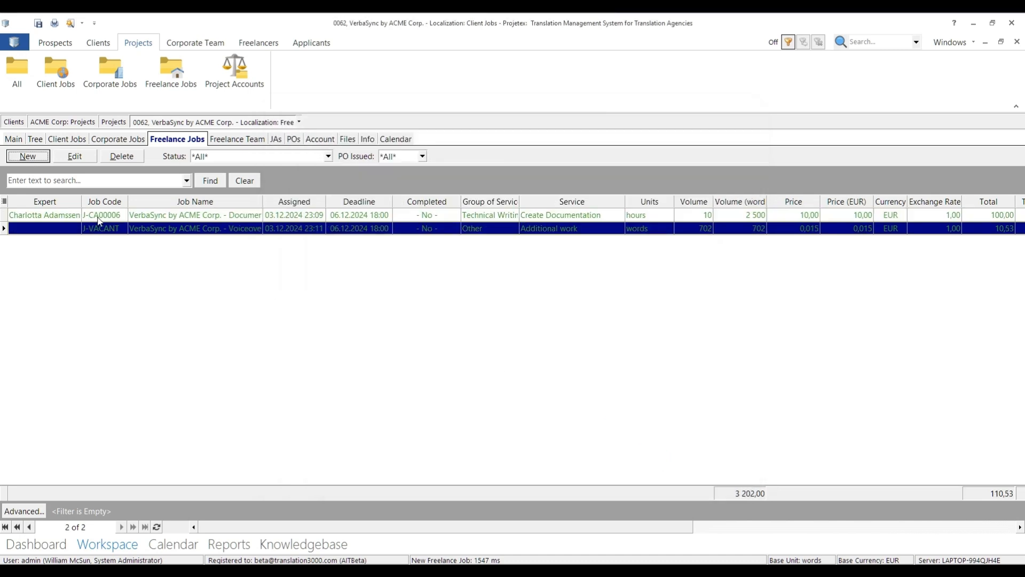
Assign the vacant Spanish voiceover freelance job to the third-listed member of the project's freelance team and save it
{"action": "double_click", "coordinate": [103, 227]}
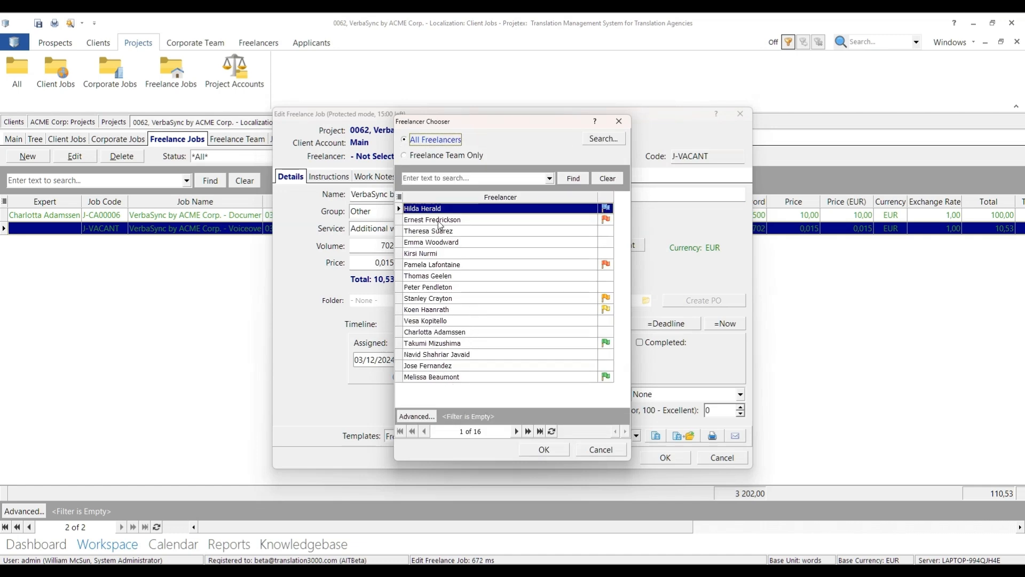
{"action": "left_click", "coordinate": [451, 155]}
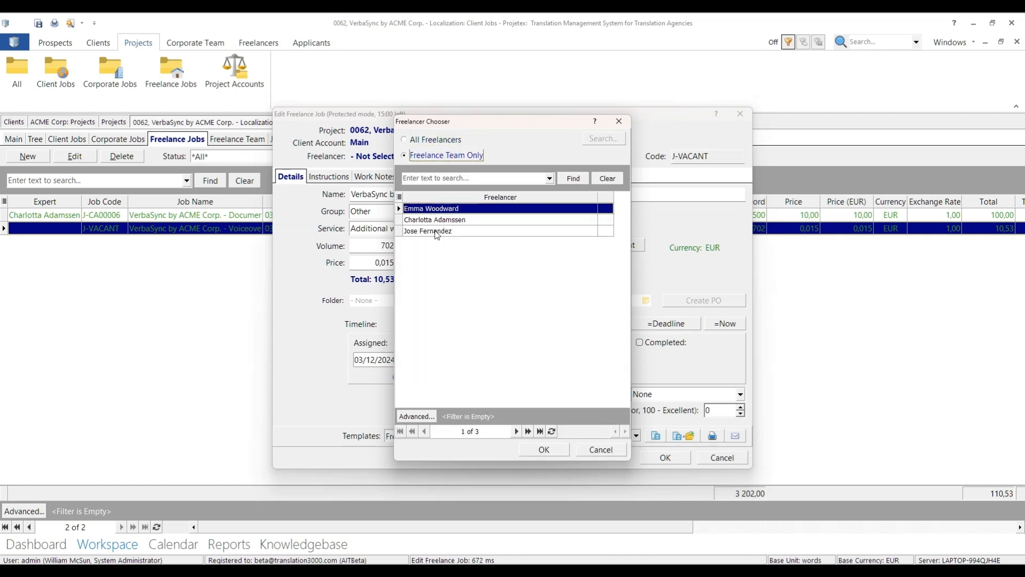
{"action": "left_click", "coordinate": [434, 231]}
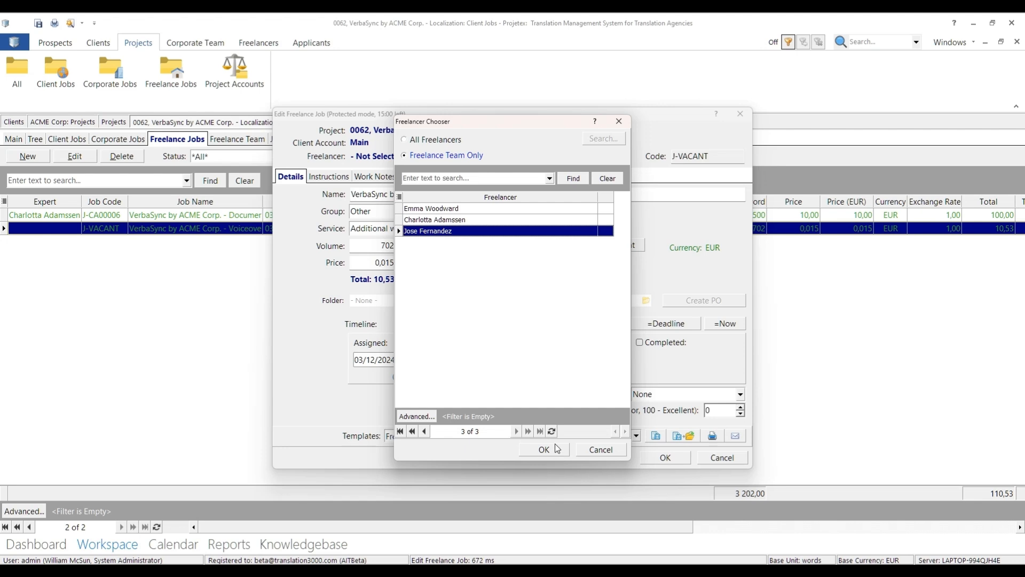
{"action": "left_click", "coordinate": [553, 451]}
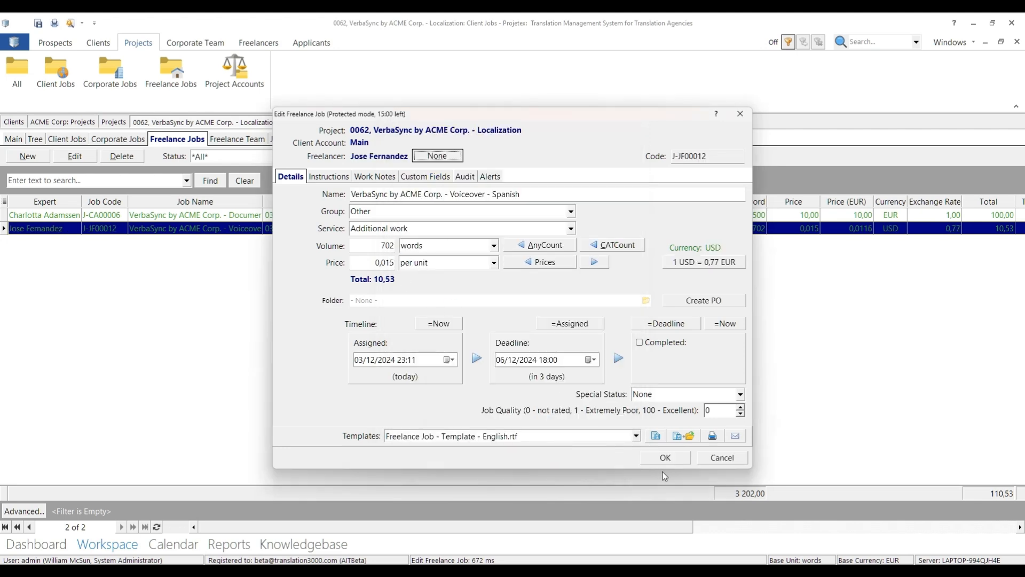
{"action": "left_click", "coordinate": [673, 458]}
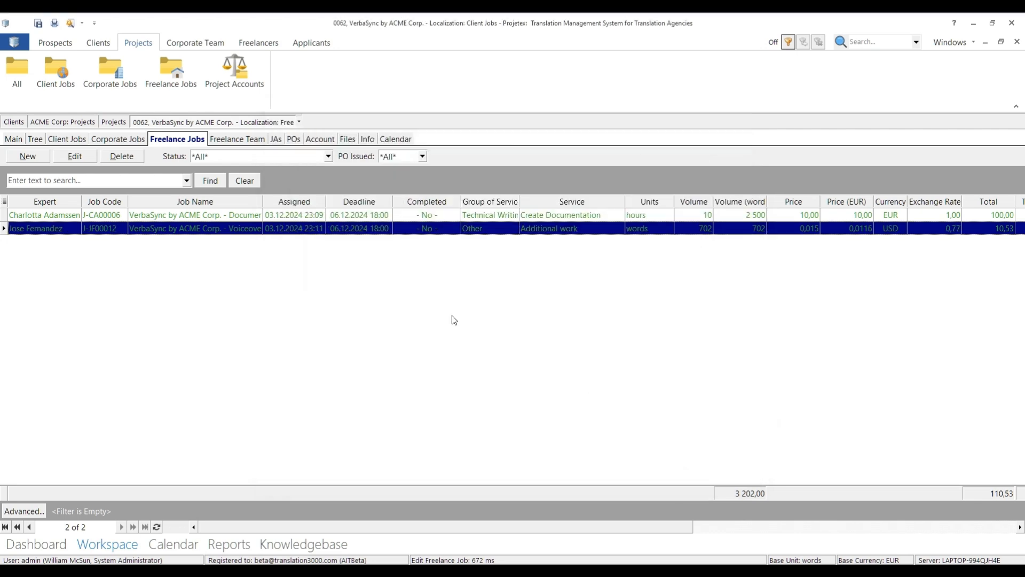
Open the English voiceover corporate job and add it to a new job assignment
{"action": "left_click", "coordinate": [125, 138]}
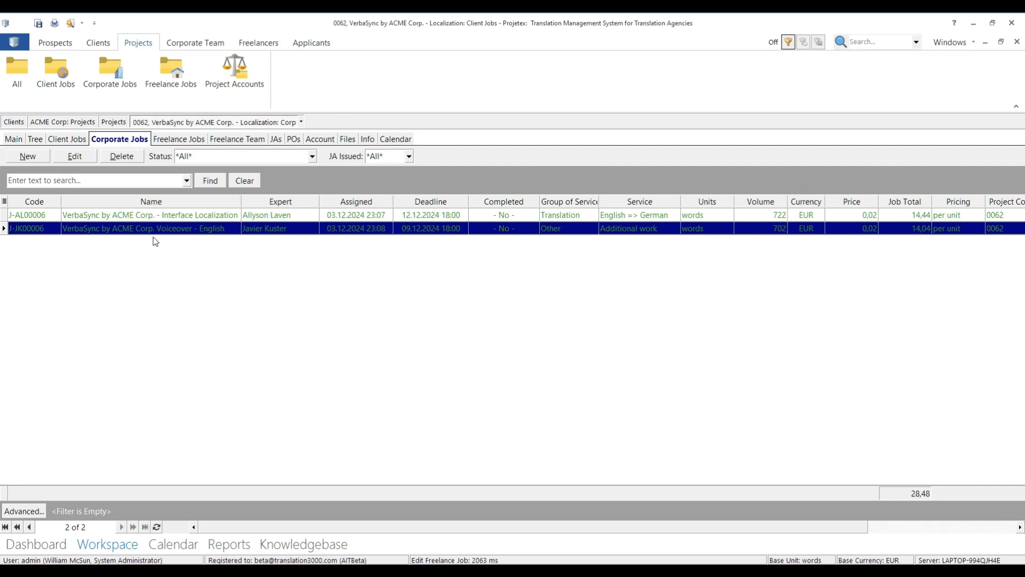
{"action": "double_click", "coordinate": [185, 230]}
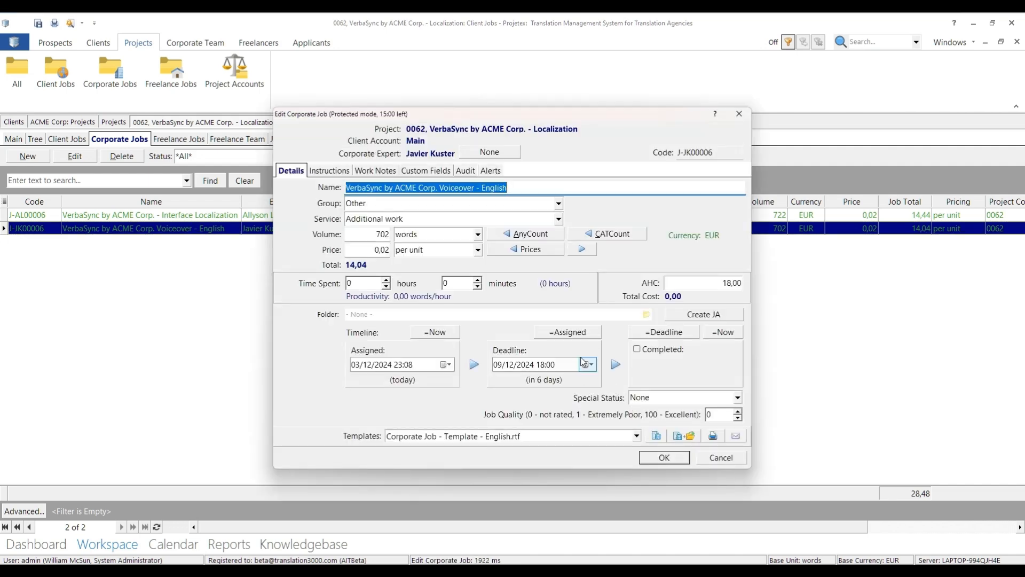
{"action": "left_click", "coordinate": [704, 314]}
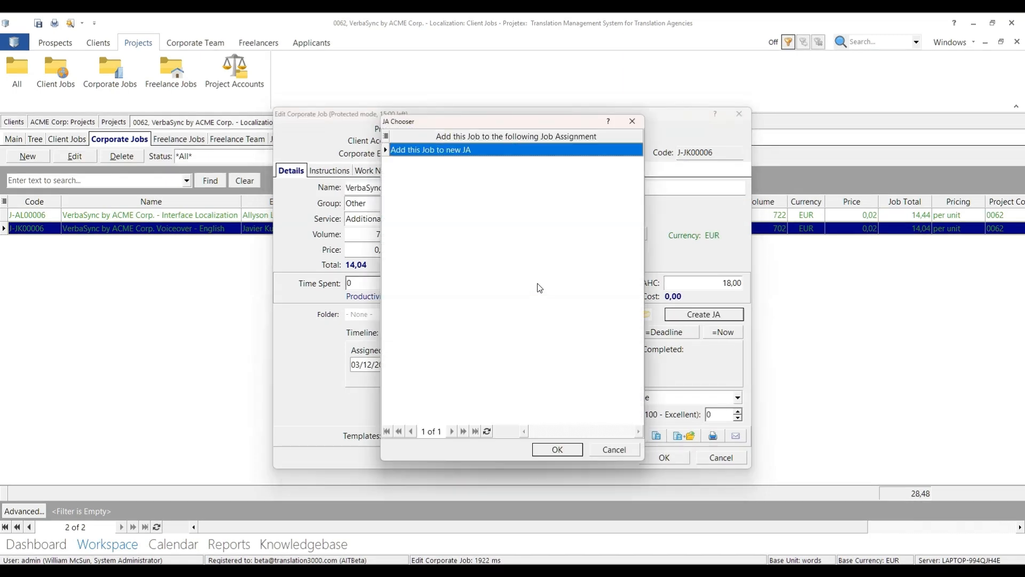
{"action": "left_click", "coordinate": [564, 451]}
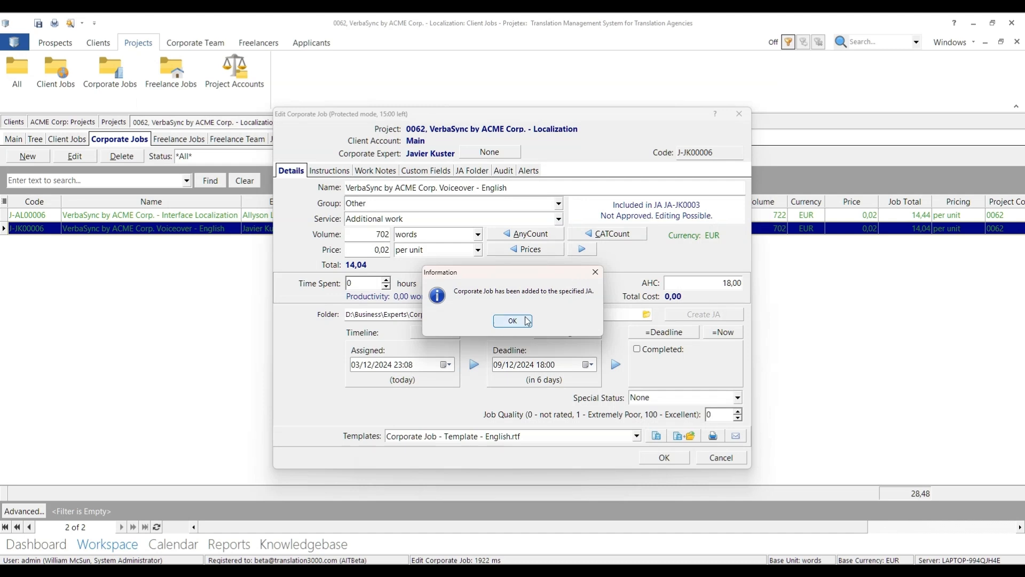
{"action": "left_click", "coordinate": [515, 326]}
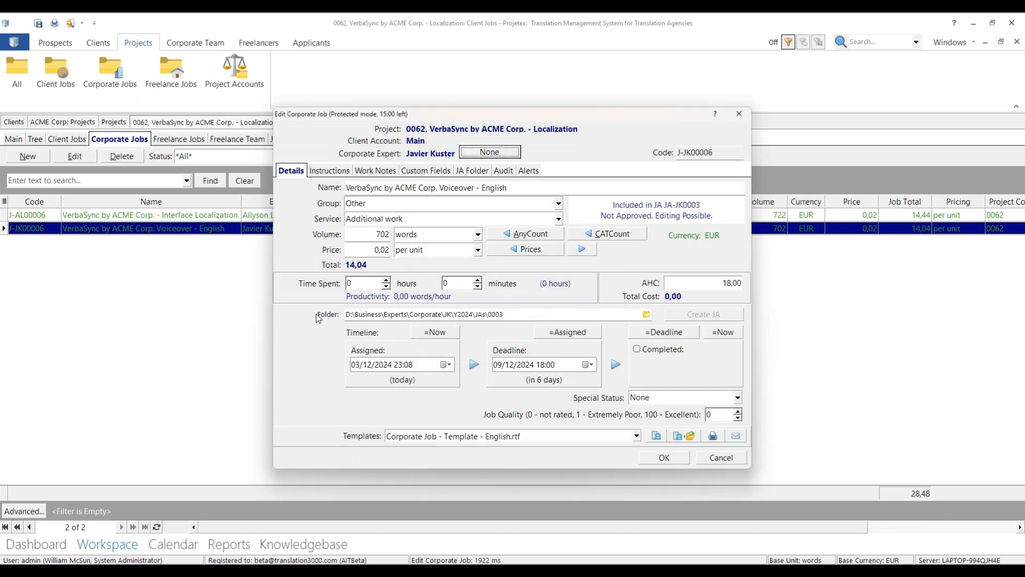
Open the job assignment's folder and copy For voiceover.docx into it from the project's Incoming folder in File Explorer
{"action": "left_click", "coordinate": [647, 314]}
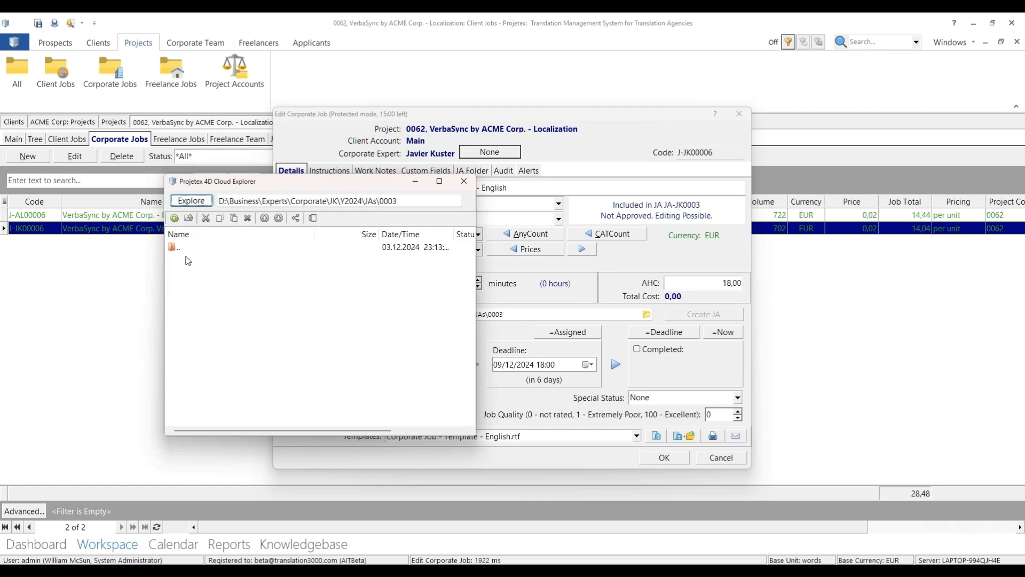
{"action": "key", "text": "alt+Tab"}
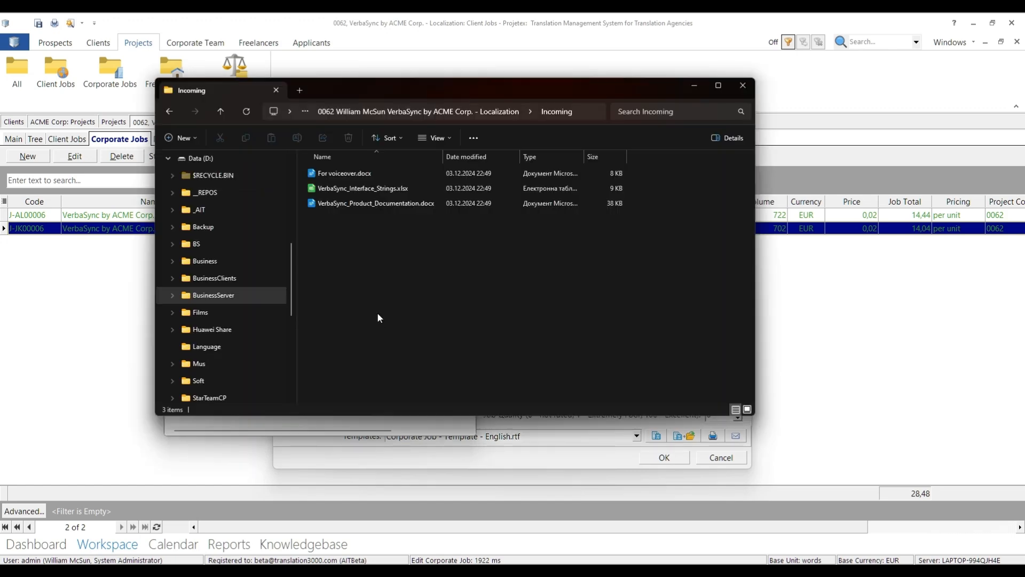
{"action": "left_click", "coordinate": [350, 175]}
{"action": "left_click_drag", "start_coordinate": [367, 90], "coordinate": [595, 103]}
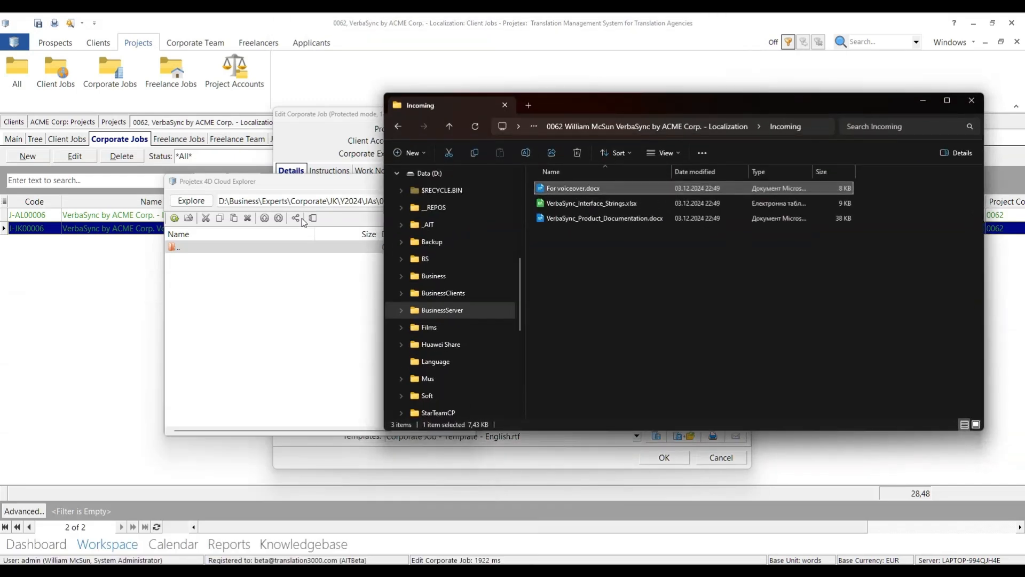
{"action": "left_click", "coordinate": [195, 202]}
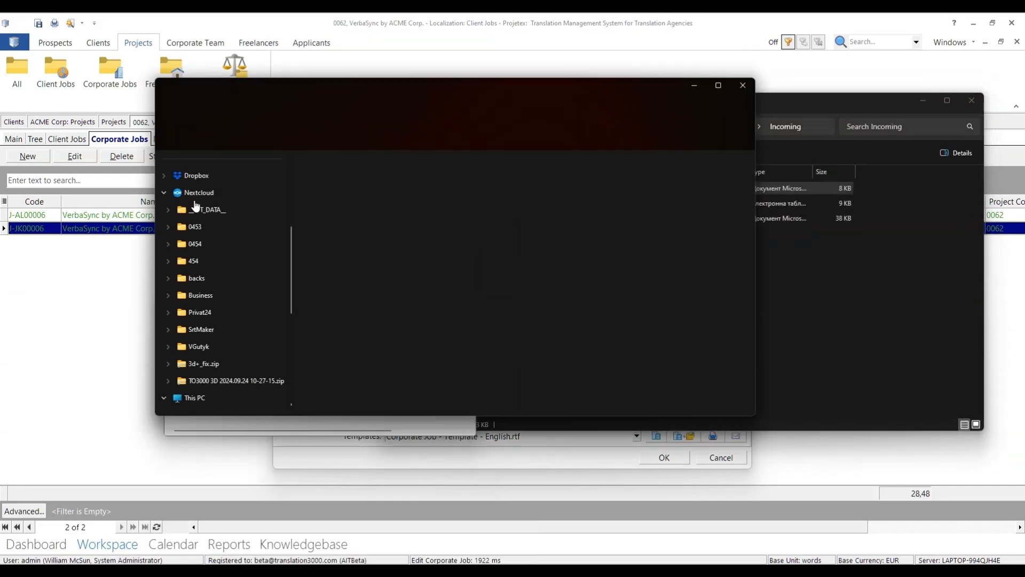
{"action": "left_click_drag", "start_coordinate": [401, 85], "coordinate": [296, 100]}
{"action": "left_click", "coordinate": [733, 109]}
{"action": "left_click_drag", "start_coordinate": [573, 188], "coordinate": [252, 251]}
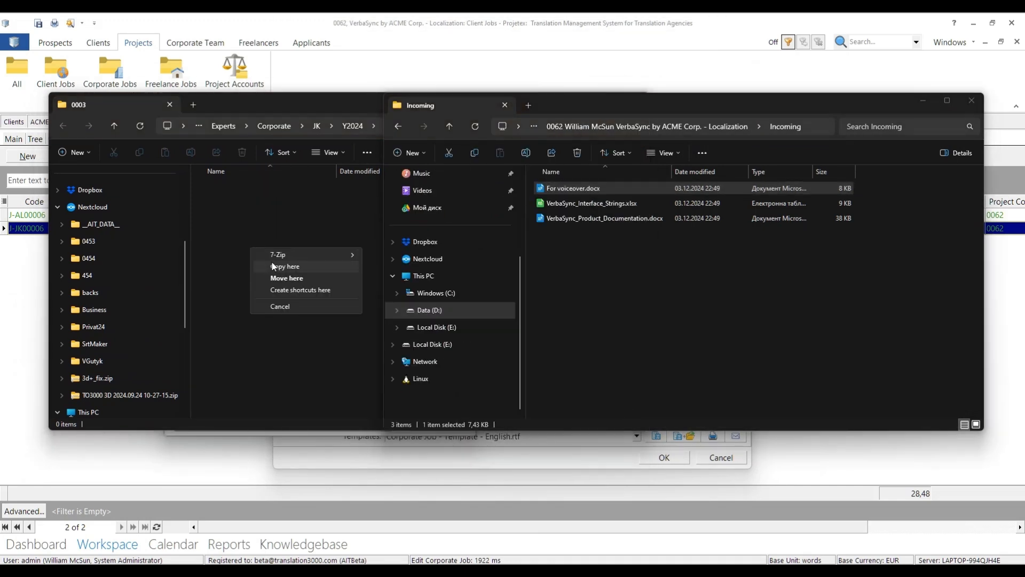
{"action": "left_click", "coordinate": [272, 265]}
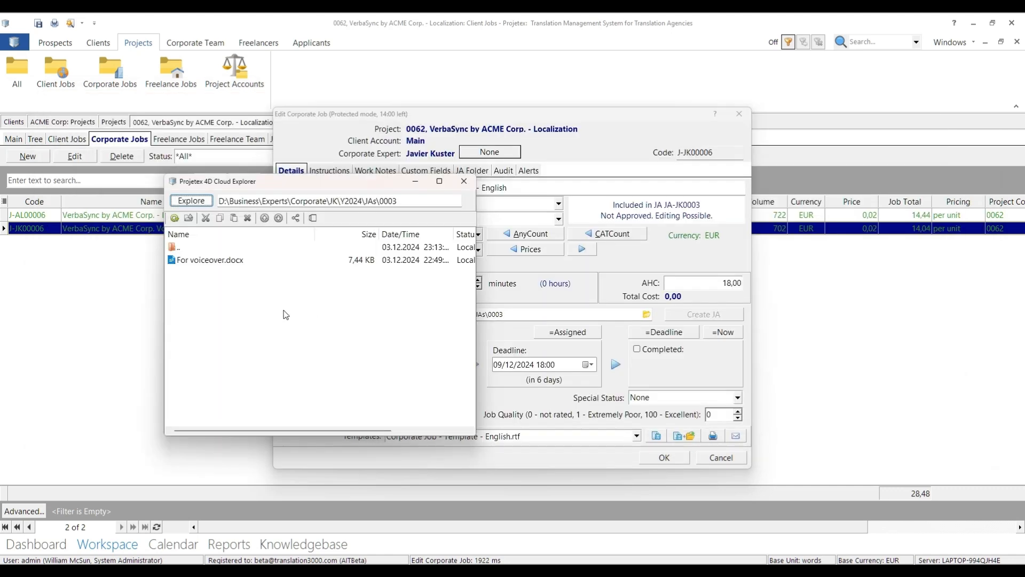
Create a folder named Incoming inside the job assignment's folder in the Projetex 4D Cloud Explorer
{"action": "left_click", "coordinate": [283, 311]}
{"action": "right_click", "coordinate": [218, 292]}
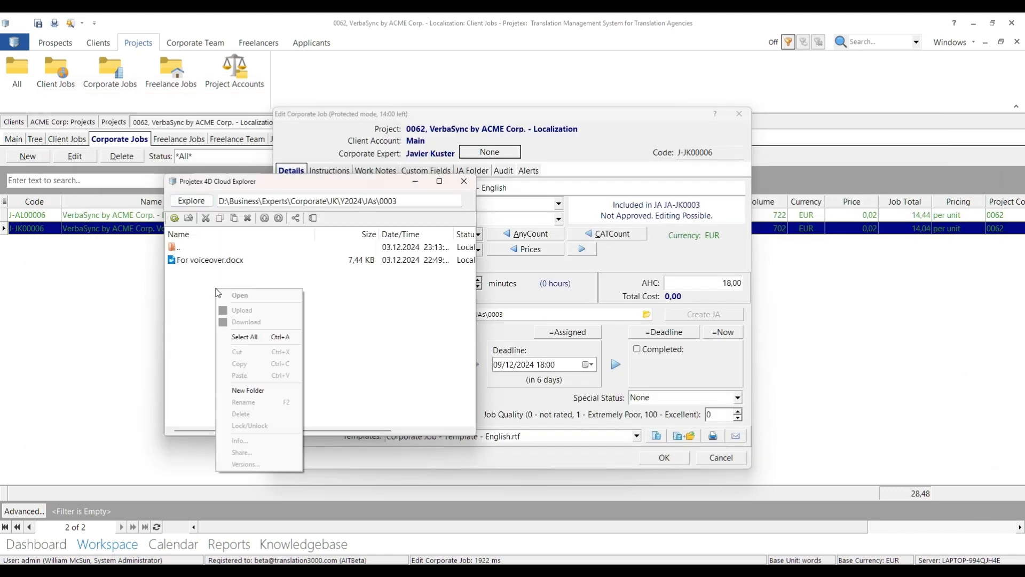
{"action": "left_click", "coordinate": [240, 393]}
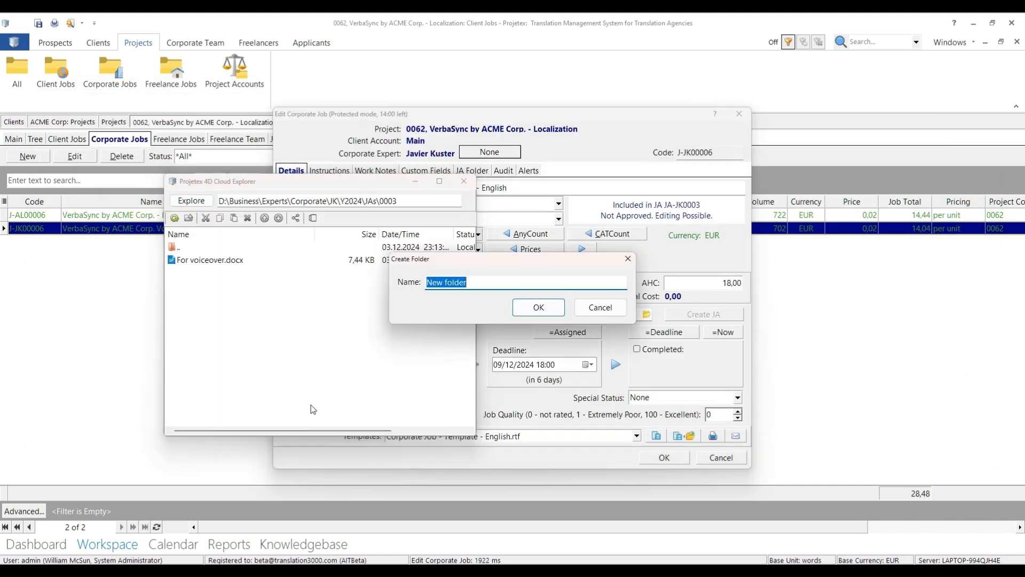
{"action": "type", "text": "Incoming"}
{"action": "key", "text": "Return"}
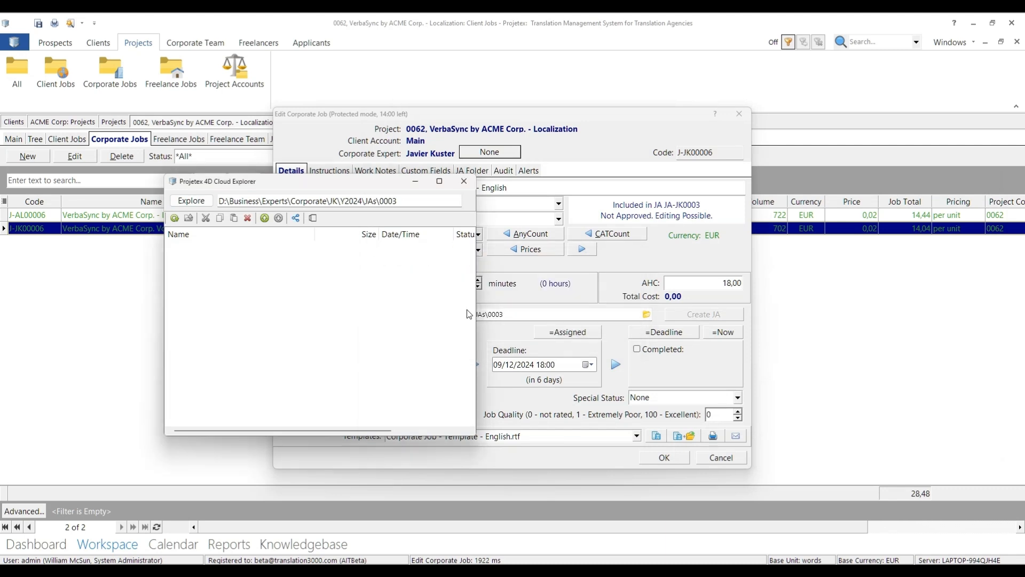
Copy For voiceover.docx from the job assignment's folder into its Incoming subfolder
{"action": "left_click", "coordinate": [202, 278]}
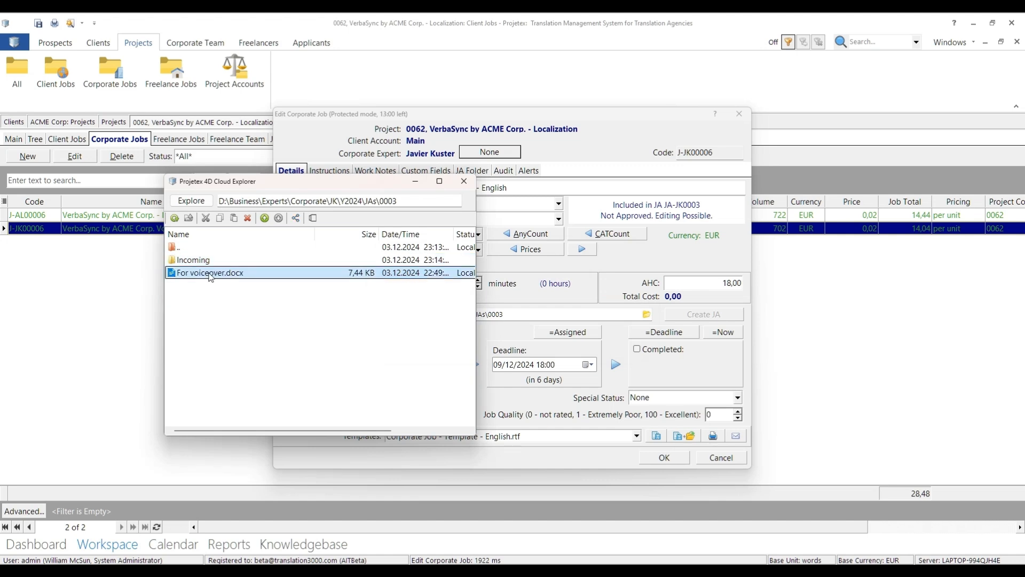
{"action": "right_click", "coordinate": [210, 274]}
{"action": "left_click", "coordinate": [242, 348]}
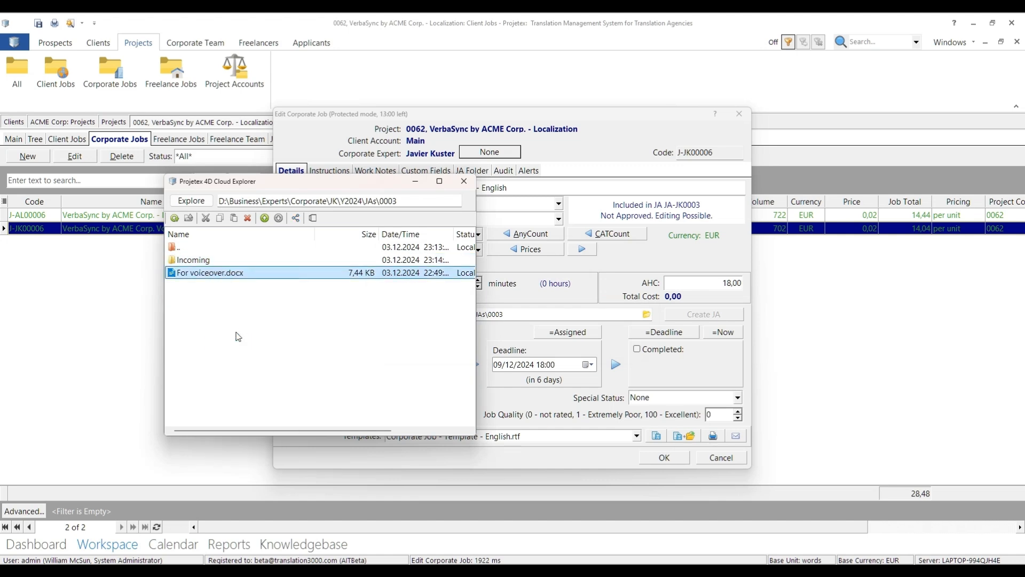
{"action": "double_click", "coordinate": [201, 261]}
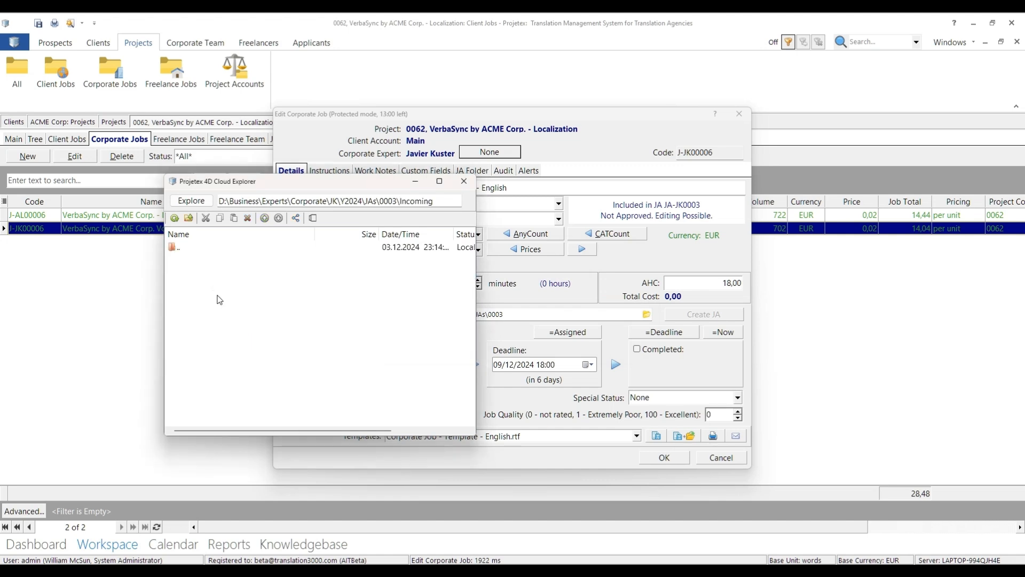
{"action": "right_click", "coordinate": [209, 276]}
{"action": "left_click", "coordinate": [238, 360]}
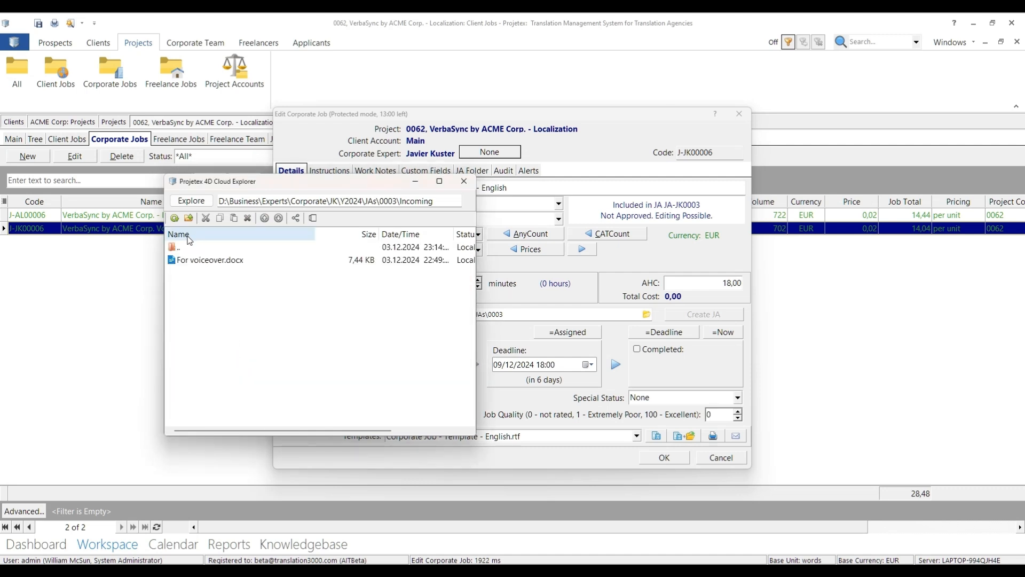
Upload For voiceover.docx from the Incoming folder without a comment, close the file explorer and save the corporate job
{"action": "left_click", "coordinate": [215, 260]}
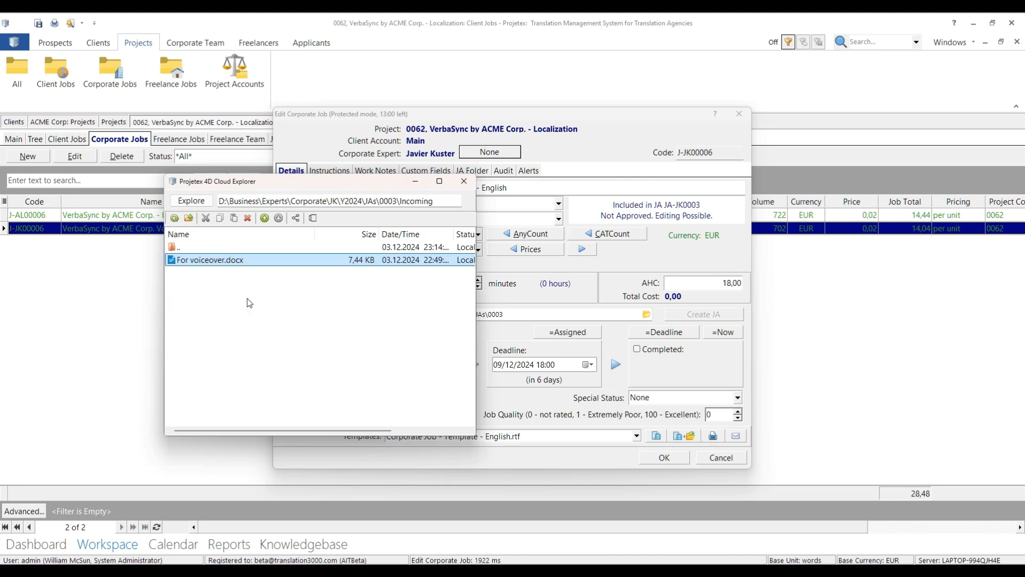
{"action": "left_click", "coordinate": [264, 218]}
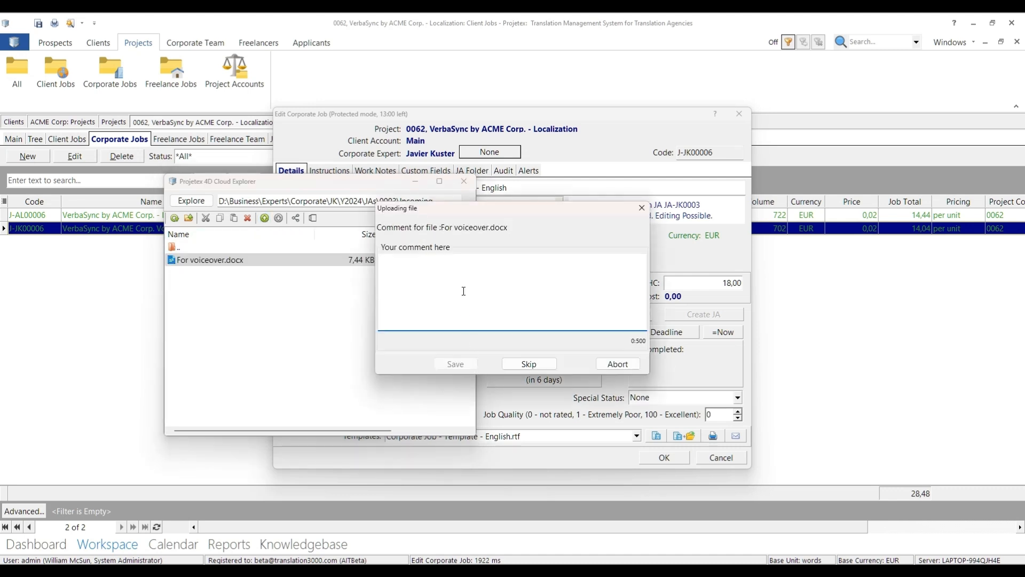
{"action": "left_click", "coordinate": [522, 364]}
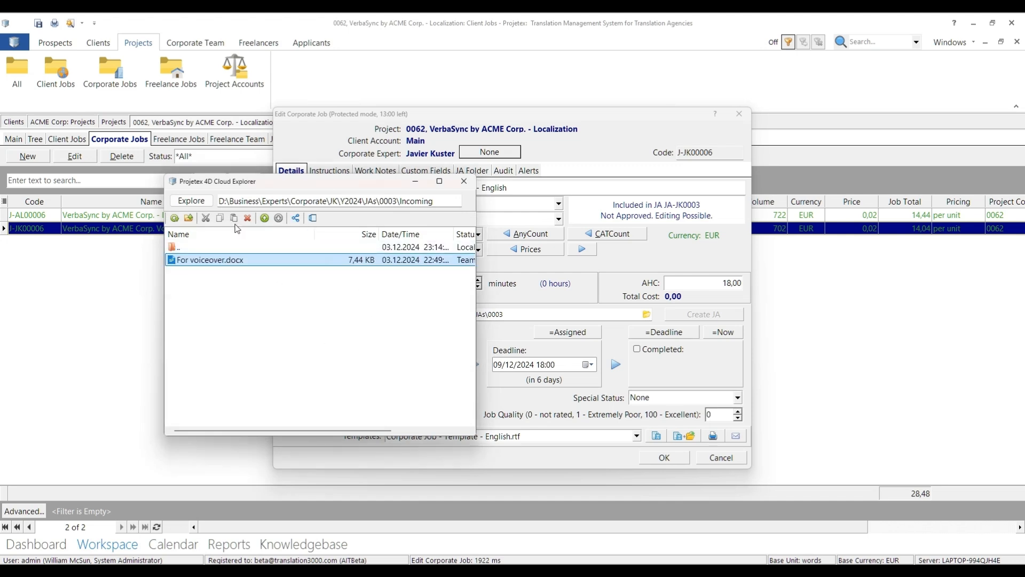
{"action": "left_click", "coordinate": [464, 182]}
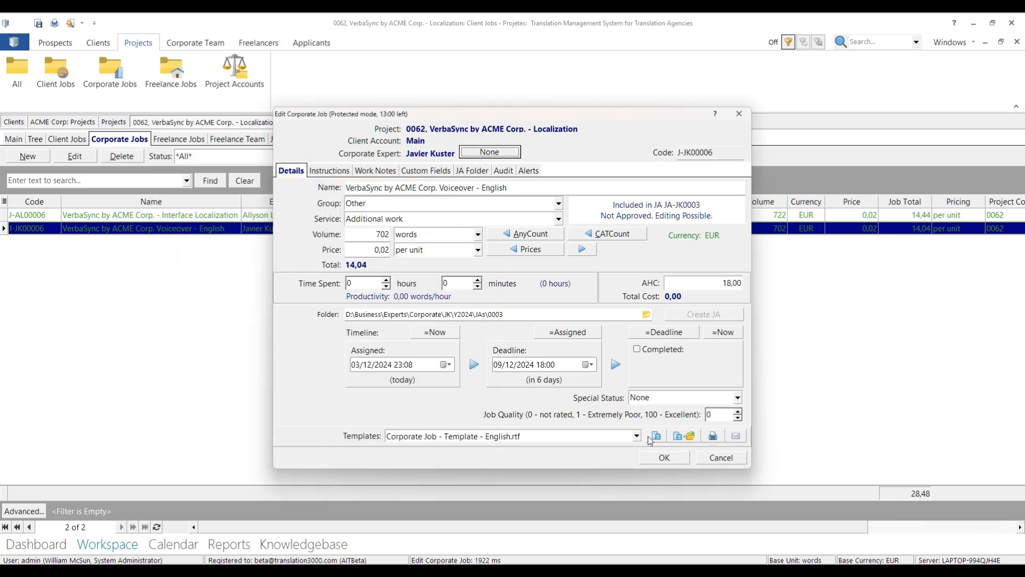
{"action": "left_click", "coordinate": [665, 462]}
Open the English documentation freelance job and add it to a new purchase order
{"action": "left_click", "coordinate": [168, 140]}
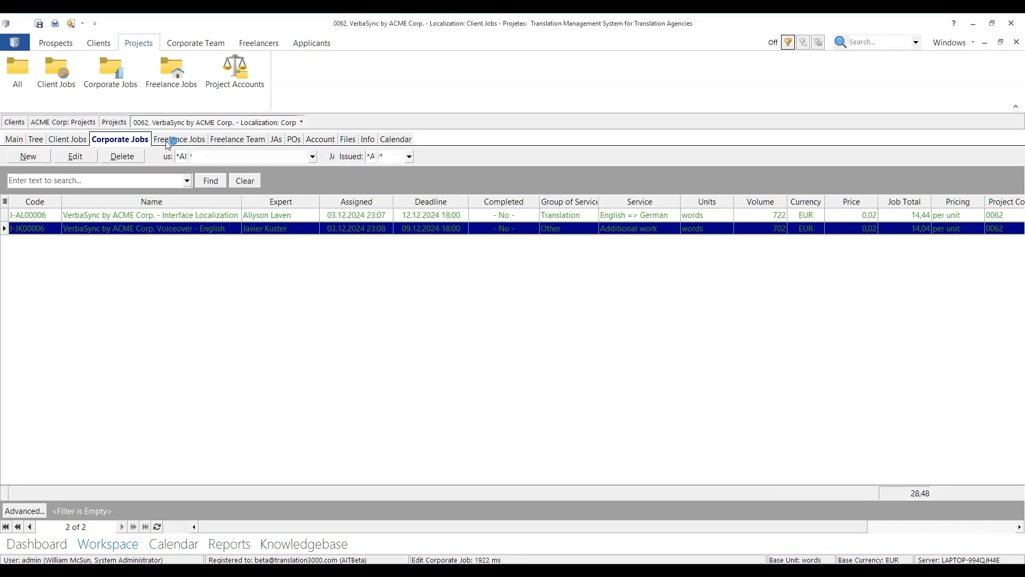
{"action": "left_click", "coordinate": [171, 215]}
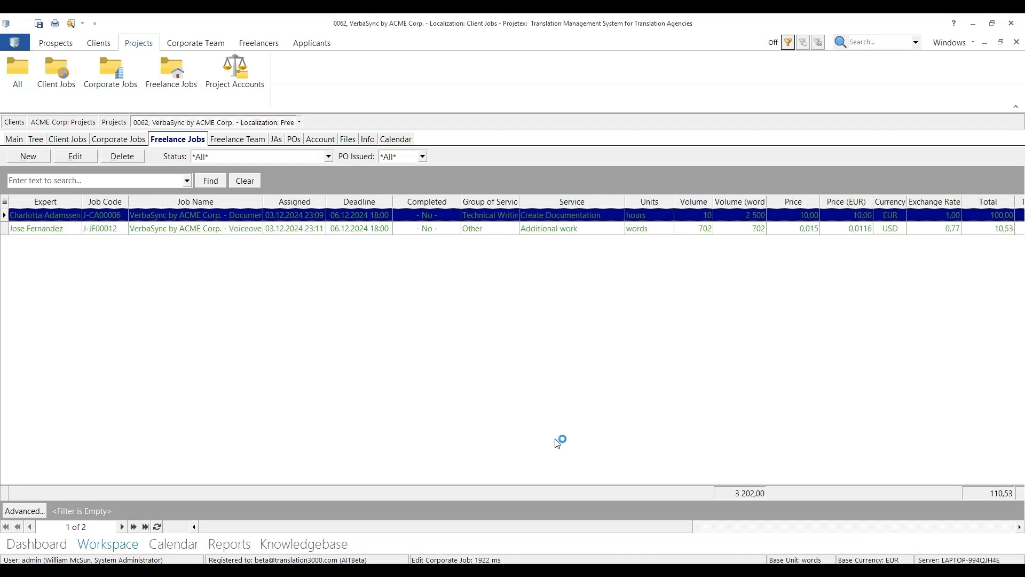
{"action": "key", "text": "Return"}
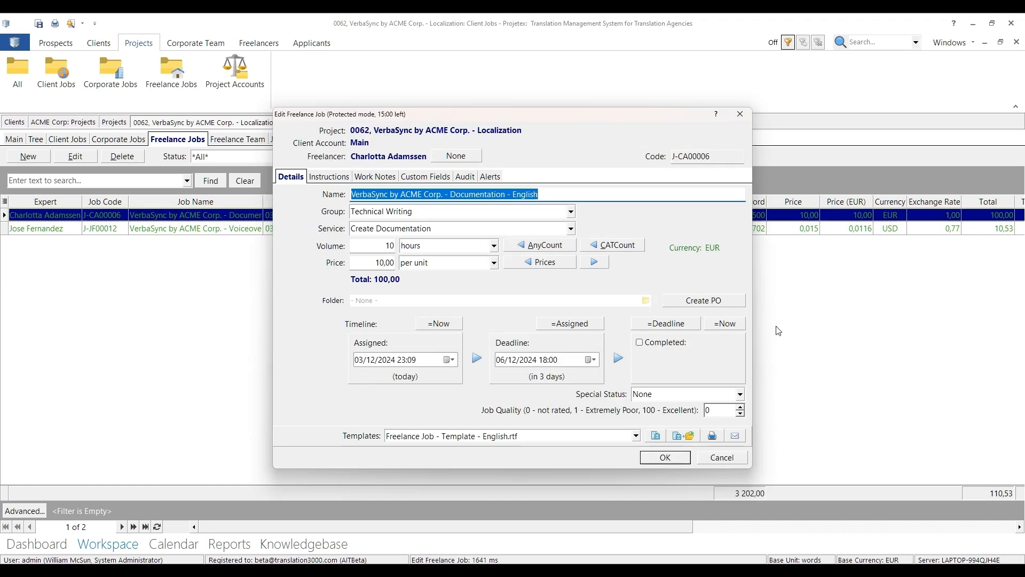
{"action": "left_click", "coordinate": [715, 302]}
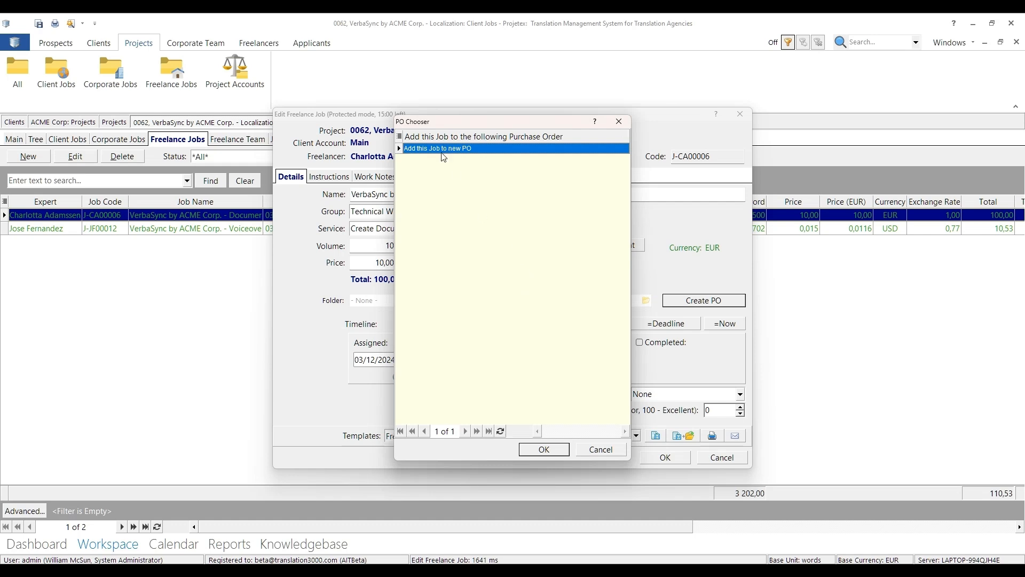
{"action": "left_click", "coordinate": [555, 450]}
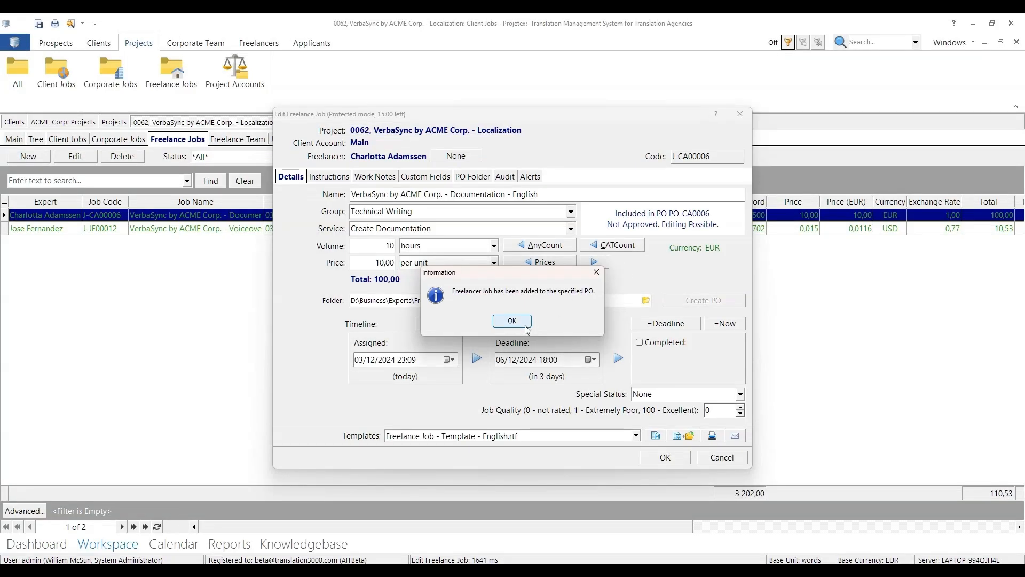
Acknowledge the purchase order addition and save the English documentation freelance job
{"action": "left_click", "coordinate": [512, 321]}
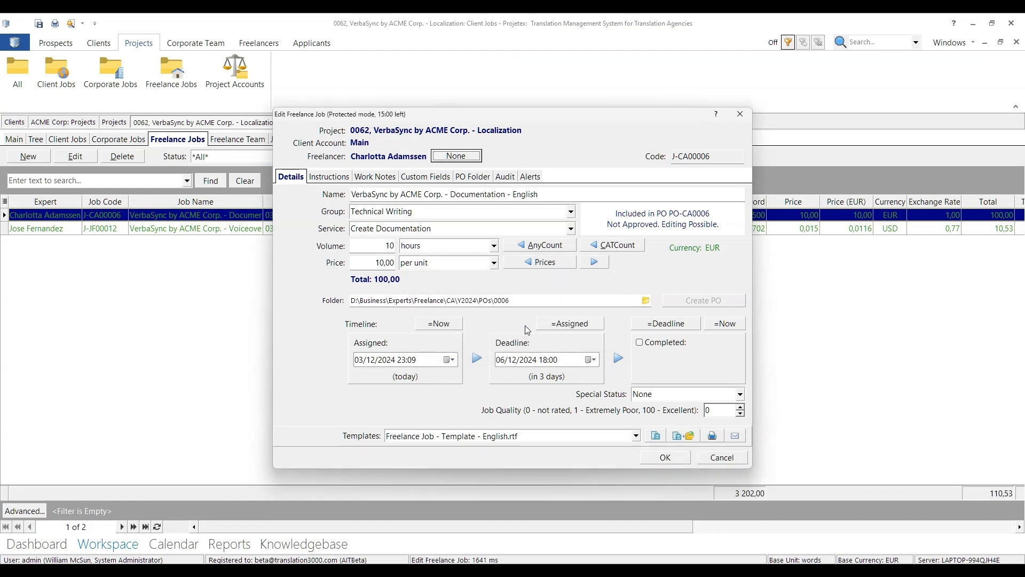
{"action": "left_click", "coordinate": [675, 458]}
Add the Spanish voiceover freelance job to a new purchase order and save the job
{"action": "left_click", "coordinate": [208, 233]}
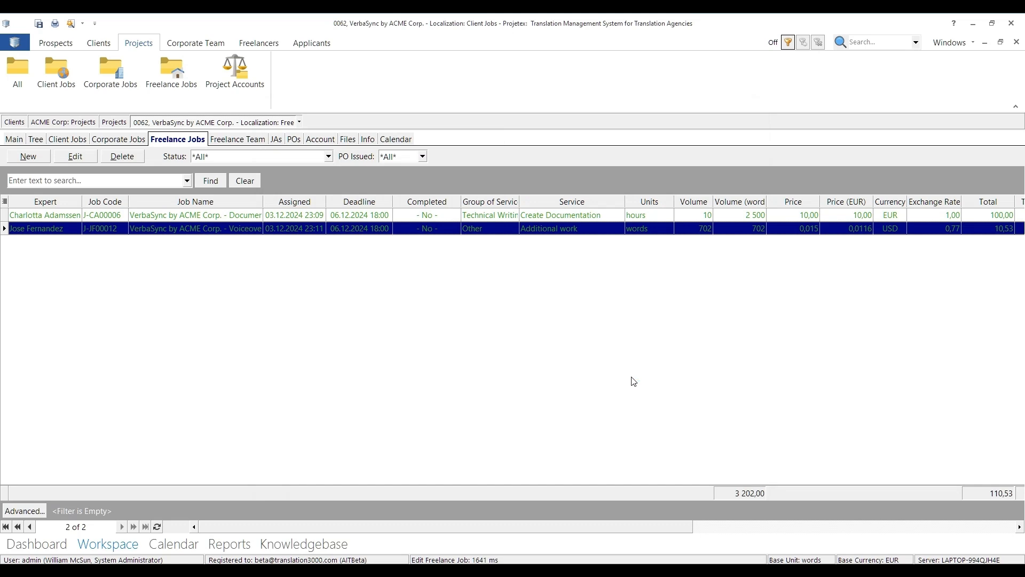
{"action": "left_click", "coordinate": [691, 301]}
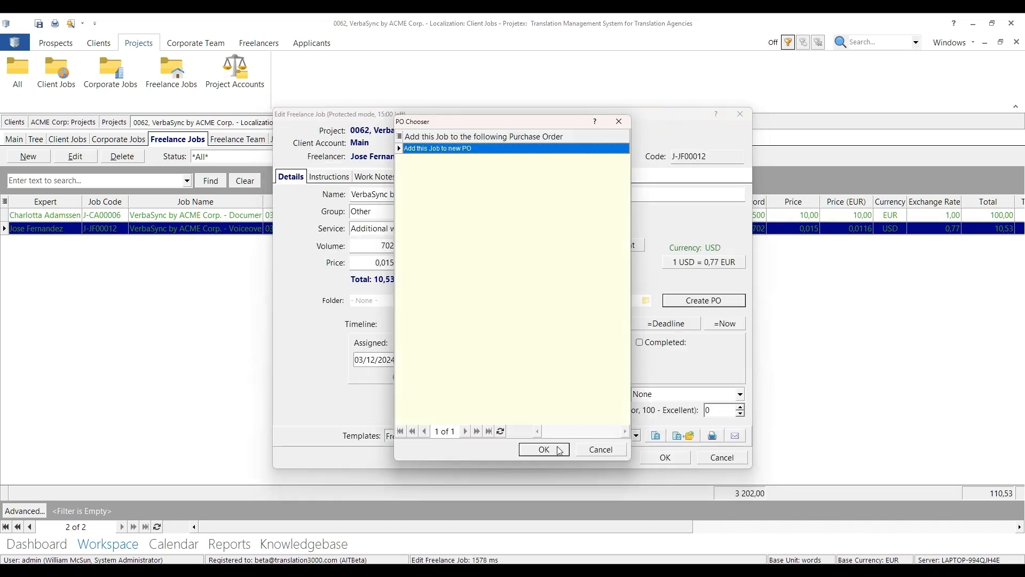
{"action": "left_click", "coordinate": [544, 449]}
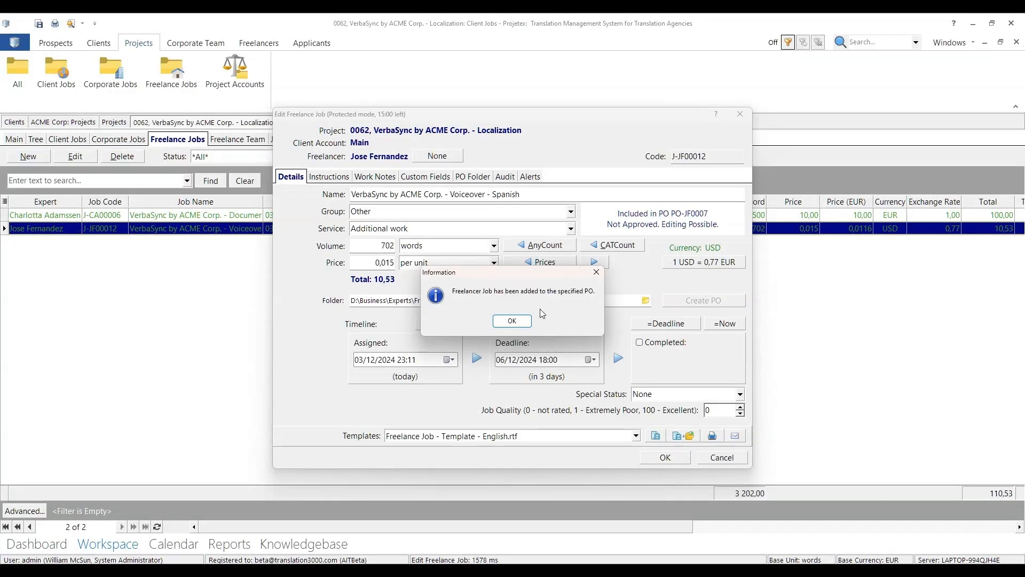
{"action": "left_click", "coordinate": [502, 320]}
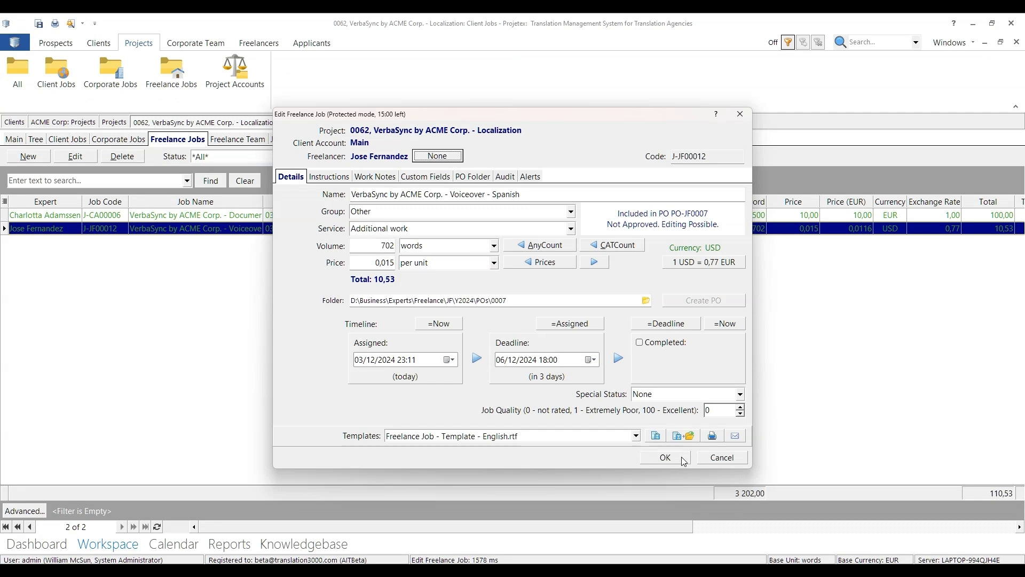
{"action": "left_click", "coordinate": [665, 458]}
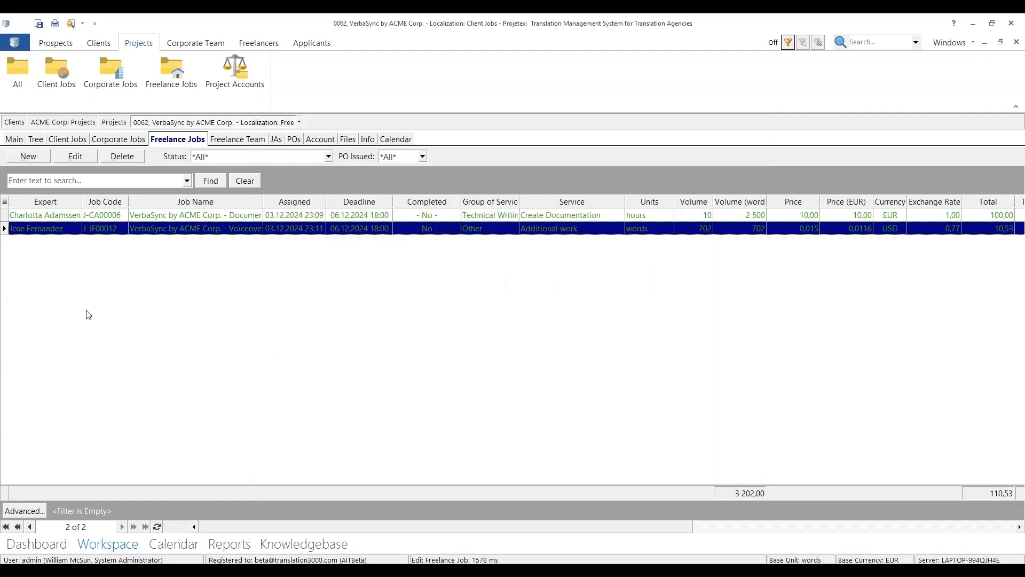
Add the English to German desktop interface localization corporate job to a new job assignment and save the job
{"action": "left_click", "coordinate": [118, 139]}
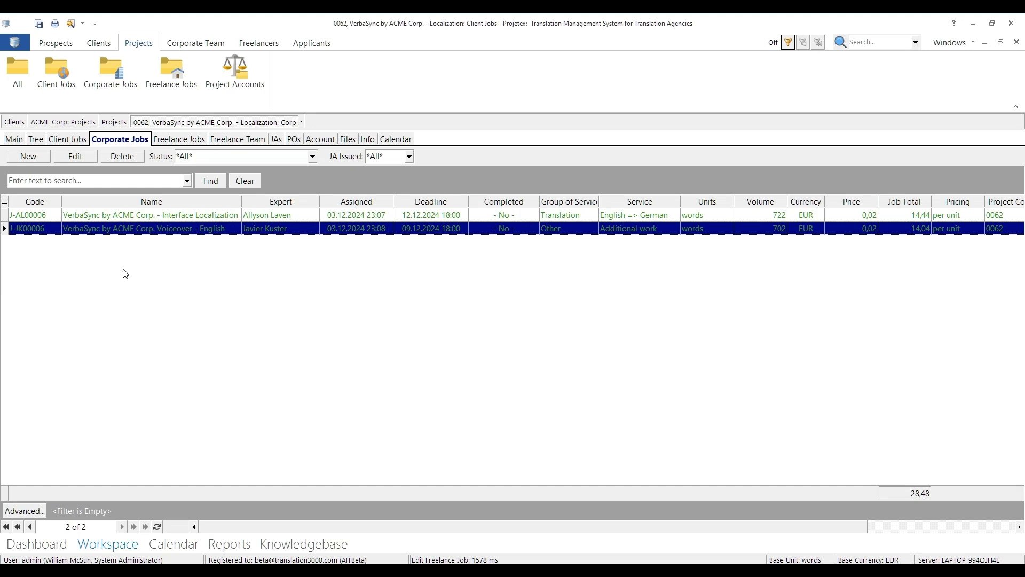
{"action": "left_click", "coordinate": [106, 217]}
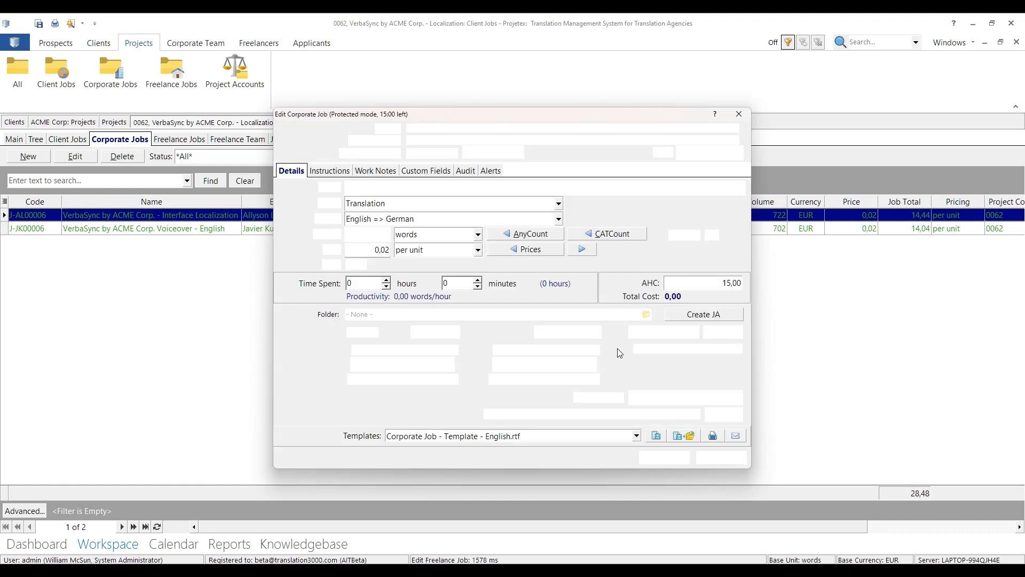
{"action": "left_click", "coordinate": [690, 319]}
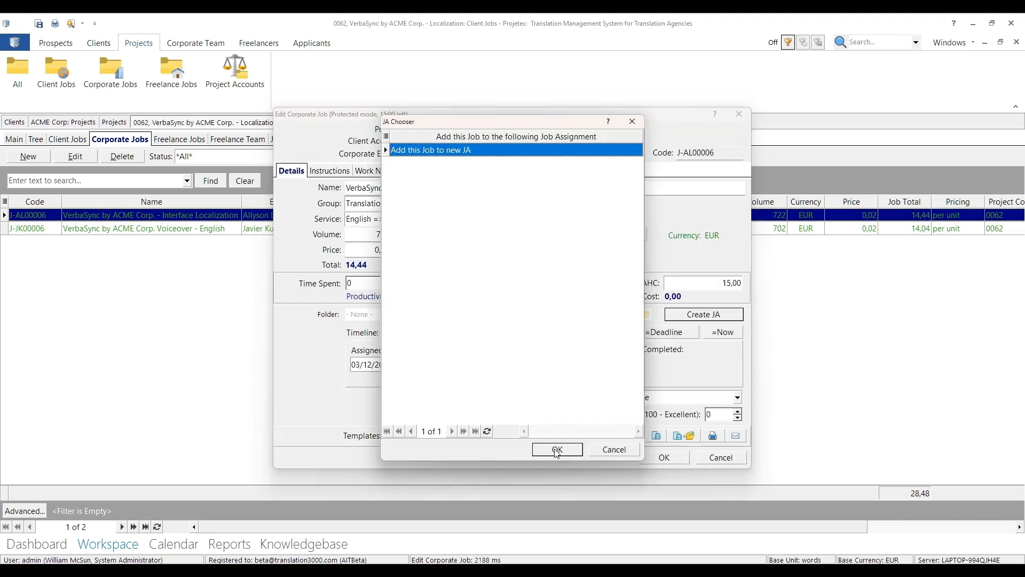
{"action": "left_click", "coordinate": [556, 449]}
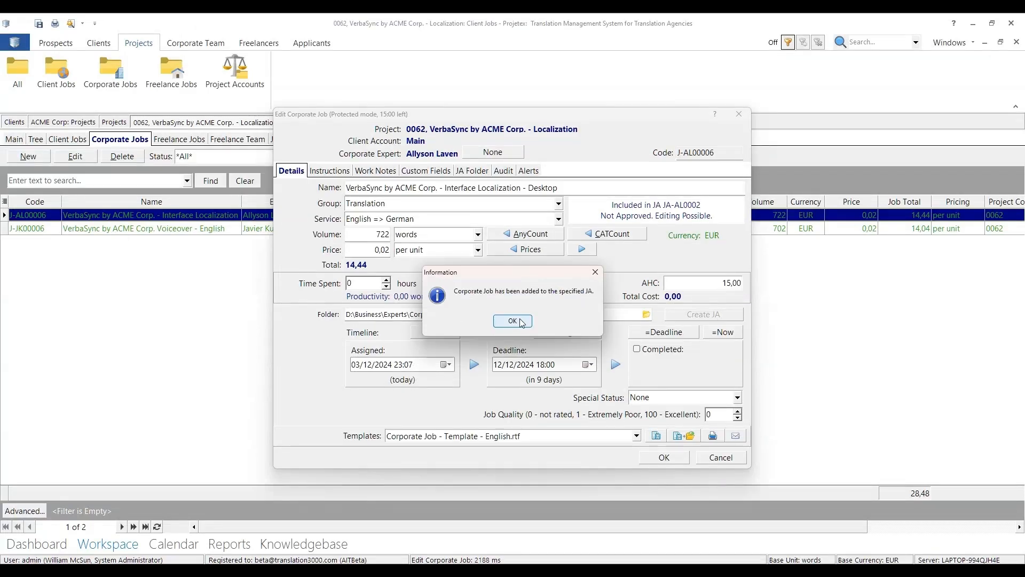
{"action": "left_click", "coordinate": [515, 321]}
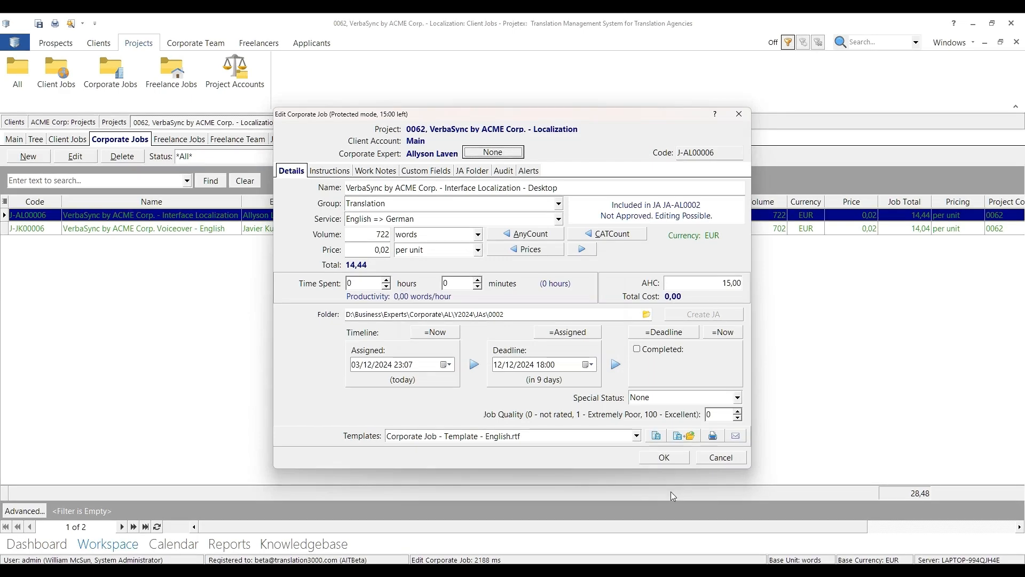
{"action": "left_click", "coordinate": [664, 457]}
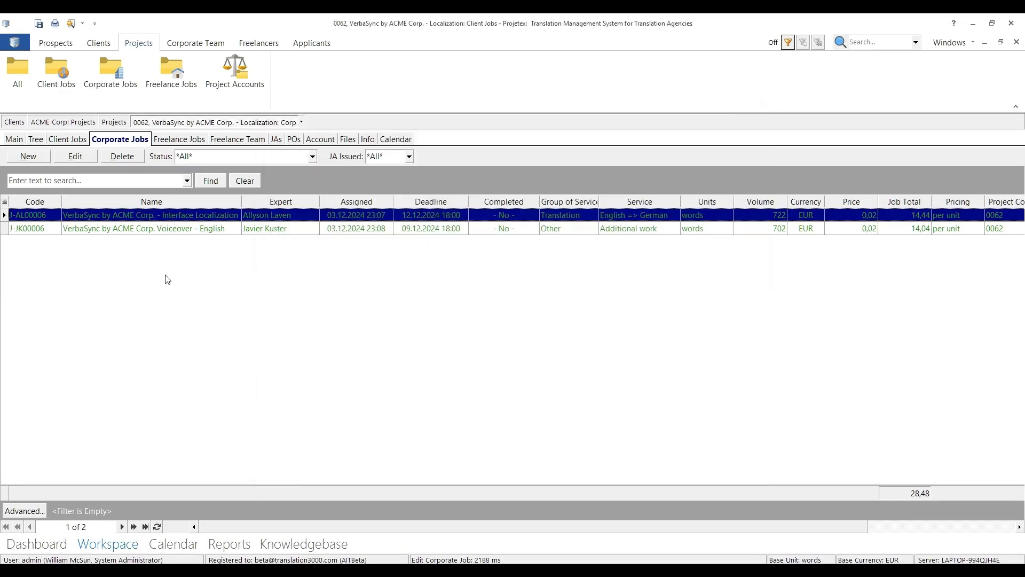
Review the project's job assignments and purchase orders, and check the payment terms of the two freelancers who received the purchase orders
{"action": "left_click", "coordinate": [276, 139]}
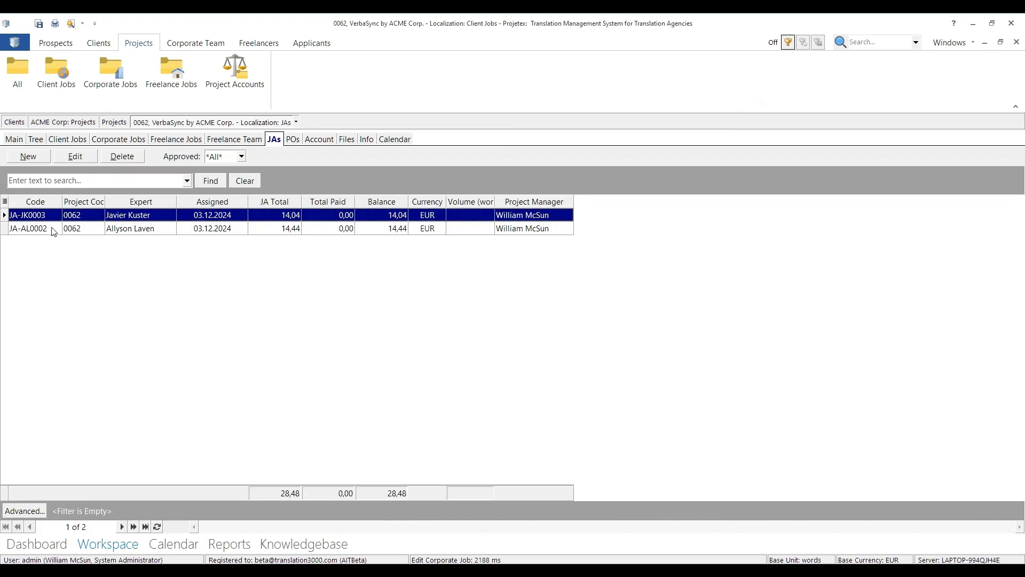
{"action": "left_click", "coordinate": [290, 138]}
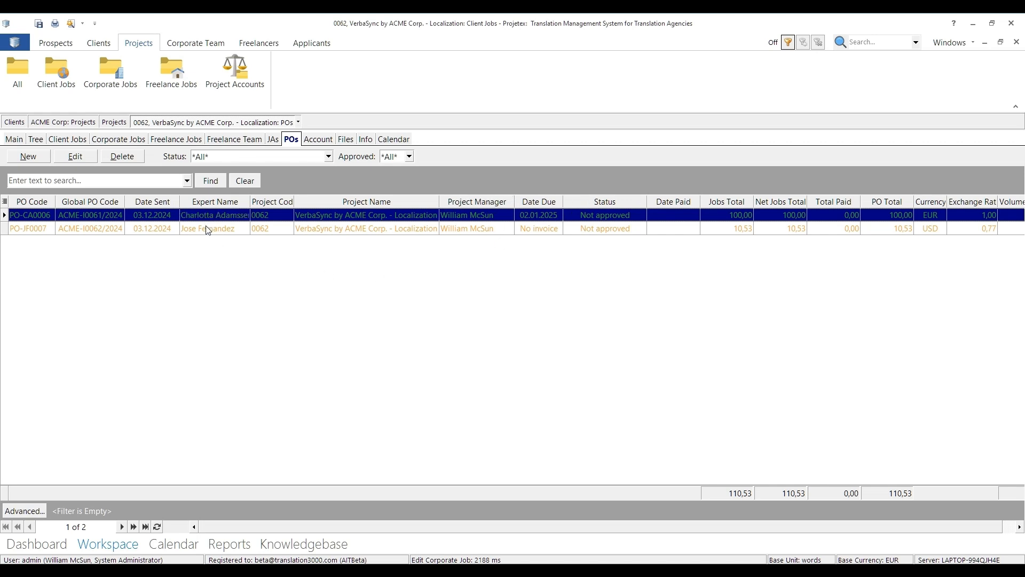
{"action": "left_click", "coordinate": [258, 43]}
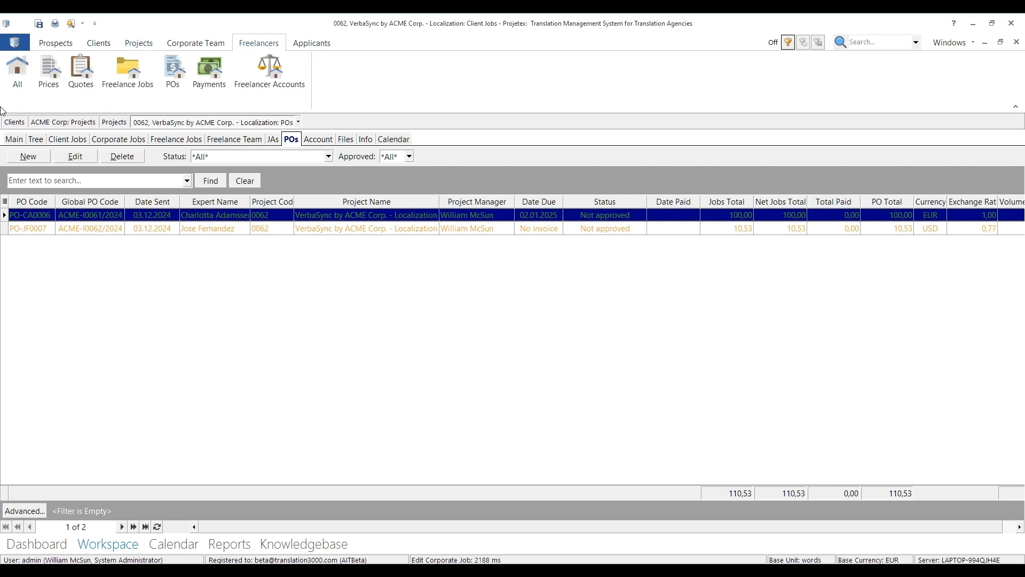
{"action": "left_click", "coordinate": [17, 67]}
{"action": "left_click", "coordinate": [61, 347]}
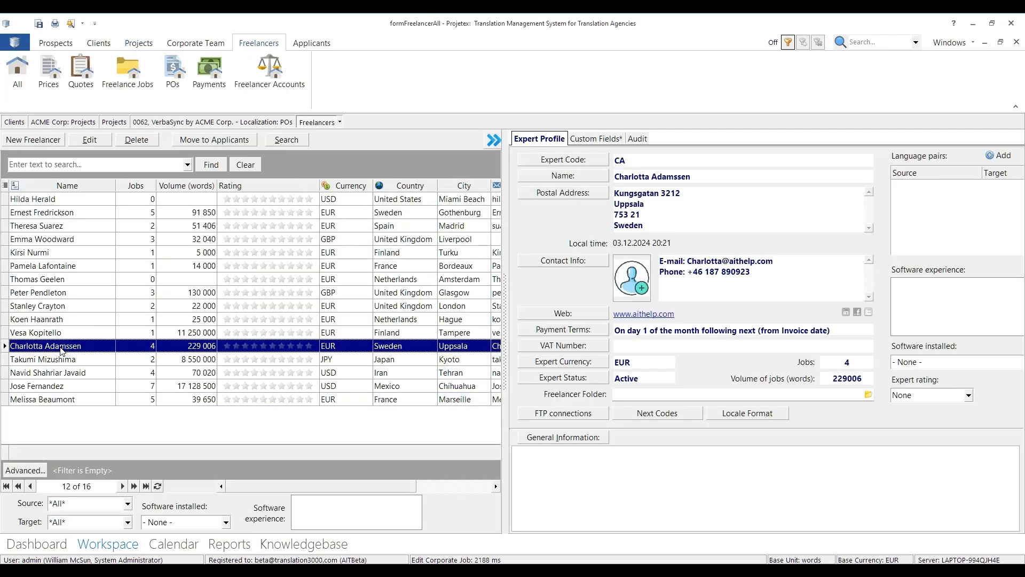
{"action": "left_click", "coordinate": [560, 332]}
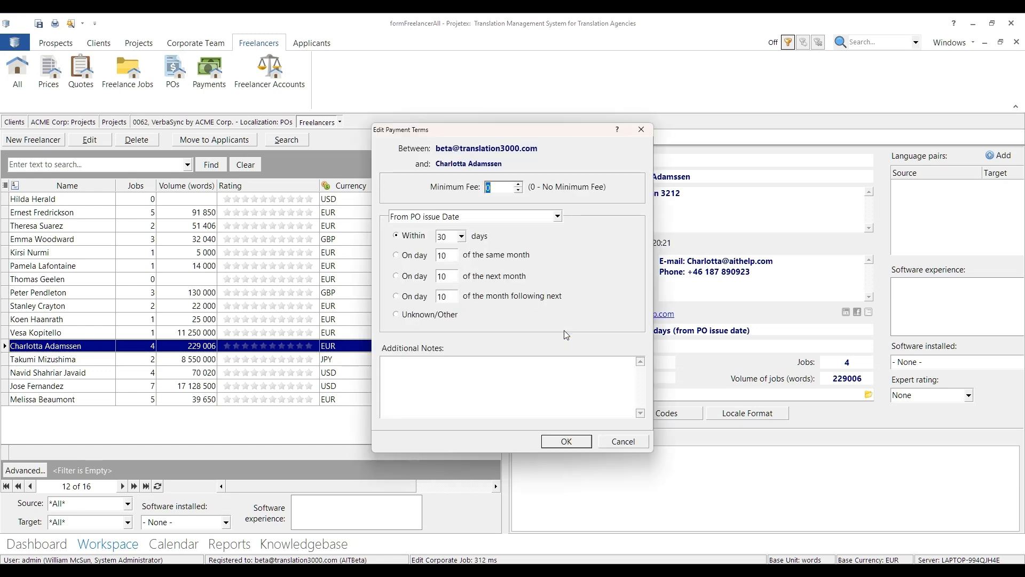
{"action": "left_click", "coordinate": [568, 442]}
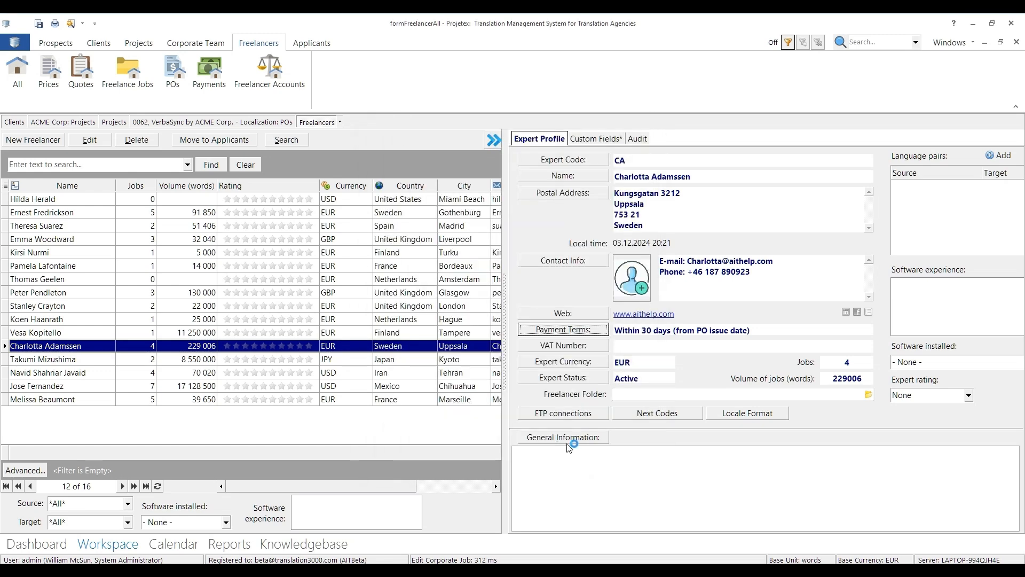
{"action": "left_click", "coordinate": [78, 386]}
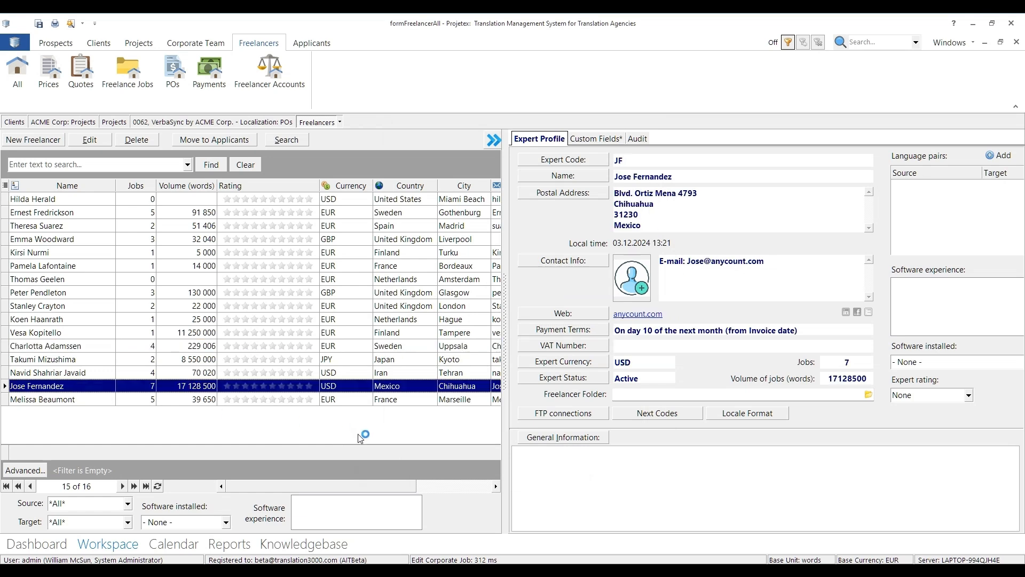
{"action": "left_click", "coordinate": [586, 329]}
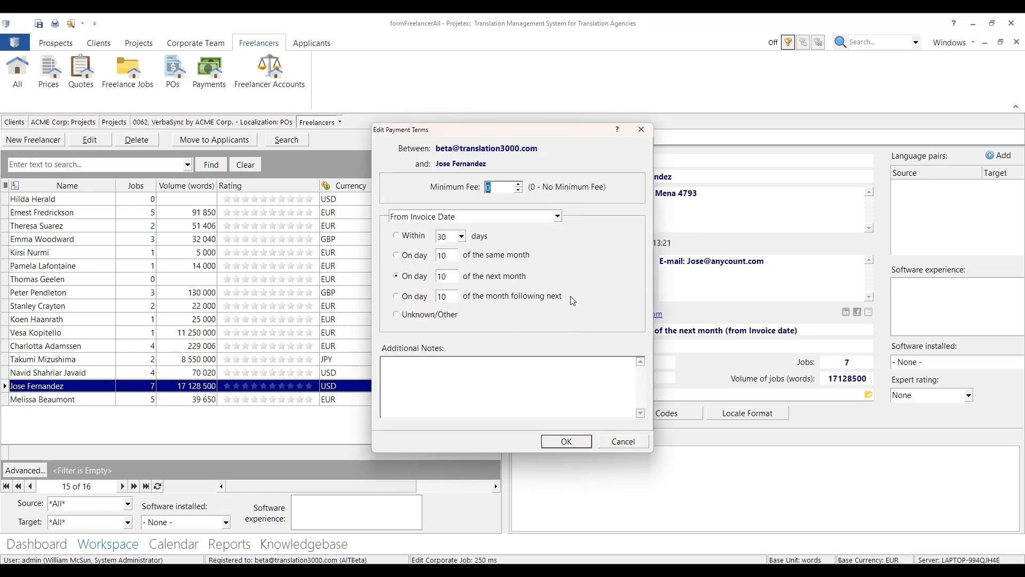
{"action": "left_click", "coordinate": [567, 441]}
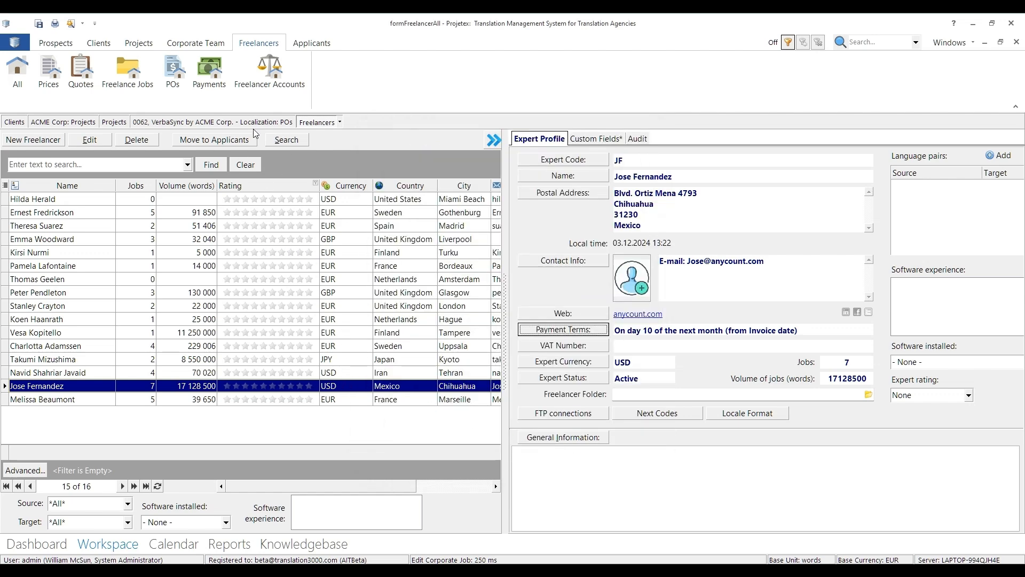
{"action": "left_click", "coordinate": [188, 122]}
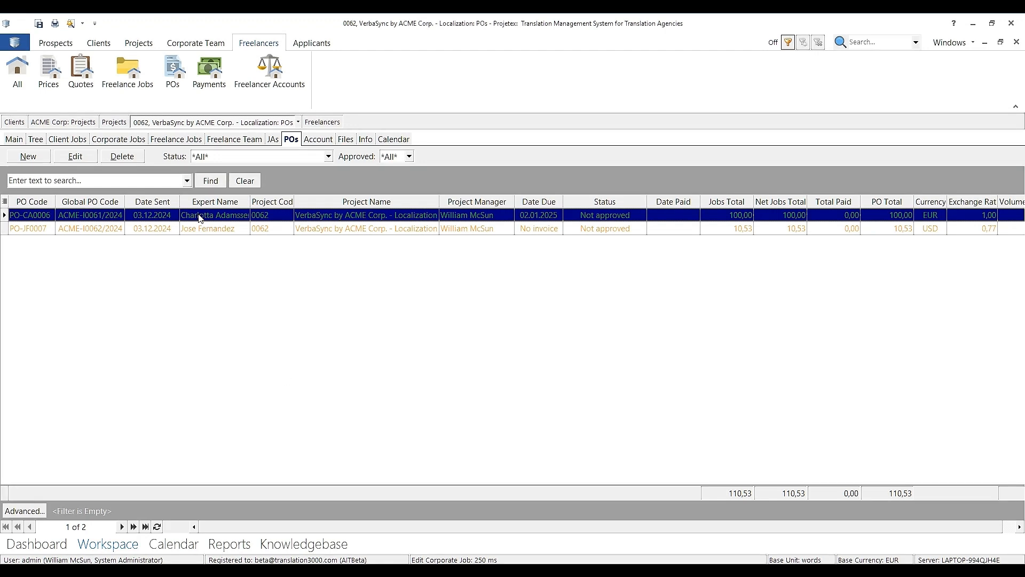
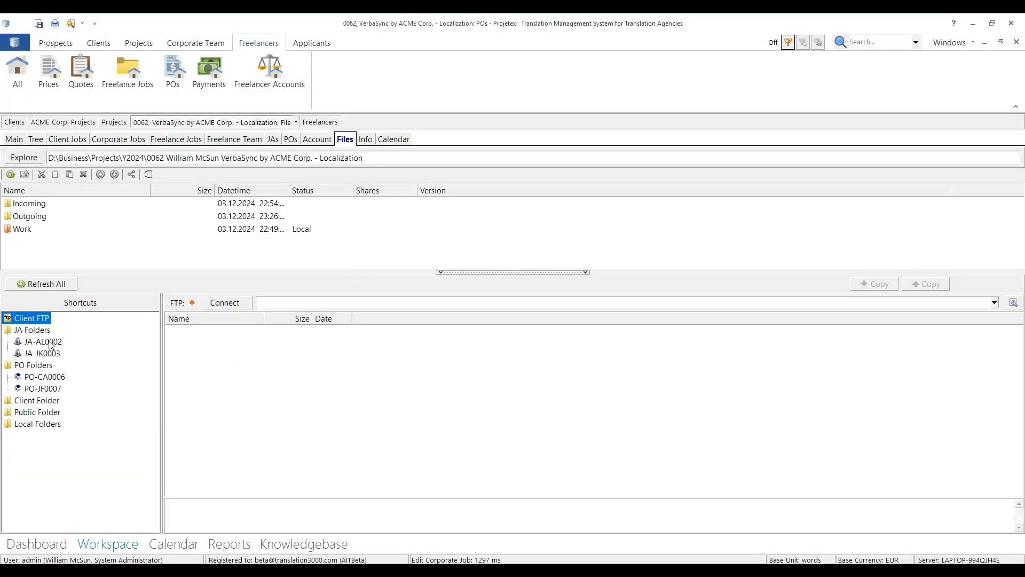
Copy VerbaSync_Interface_Strings - German.xlsx from the Outgoing folder of job assignment JA-AL0002 into the project's Outgoing folder
{"action": "left_click", "coordinate": [51, 342]}
{"action": "left_click", "coordinate": [203, 363]}
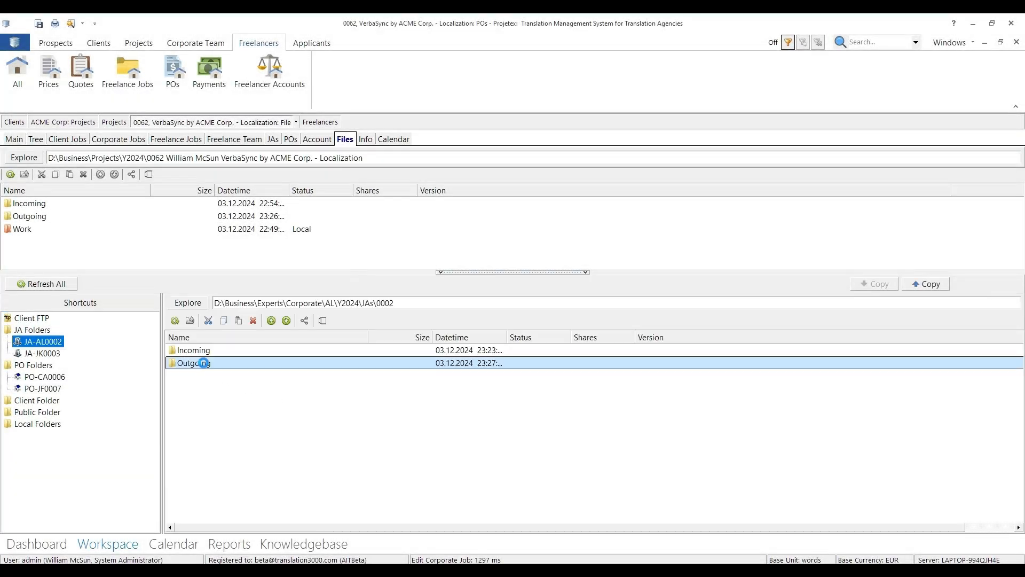
{"action": "double_click", "coordinate": [204, 363]}
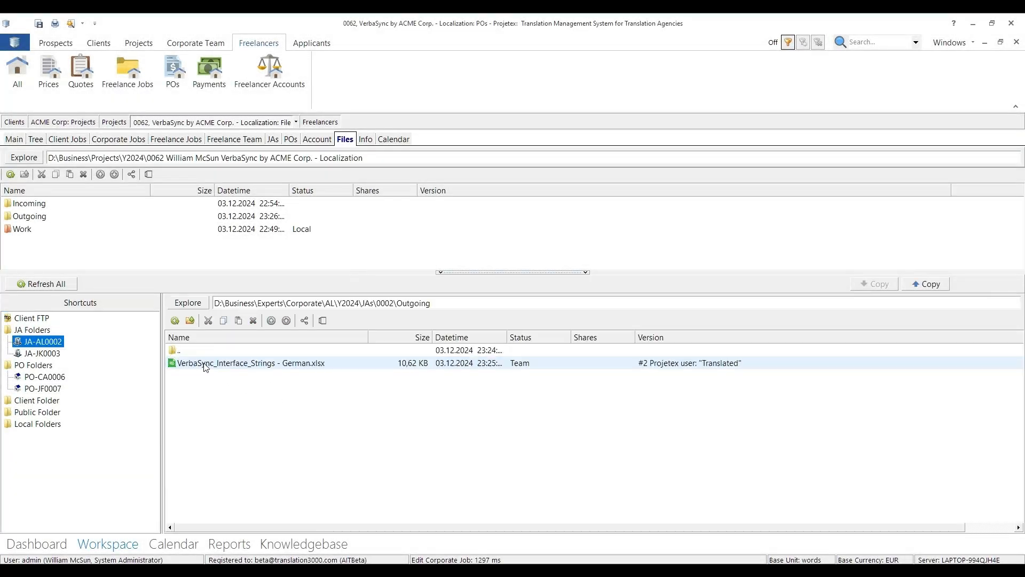
{"action": "double_click", "coordinate": [29, 216]}
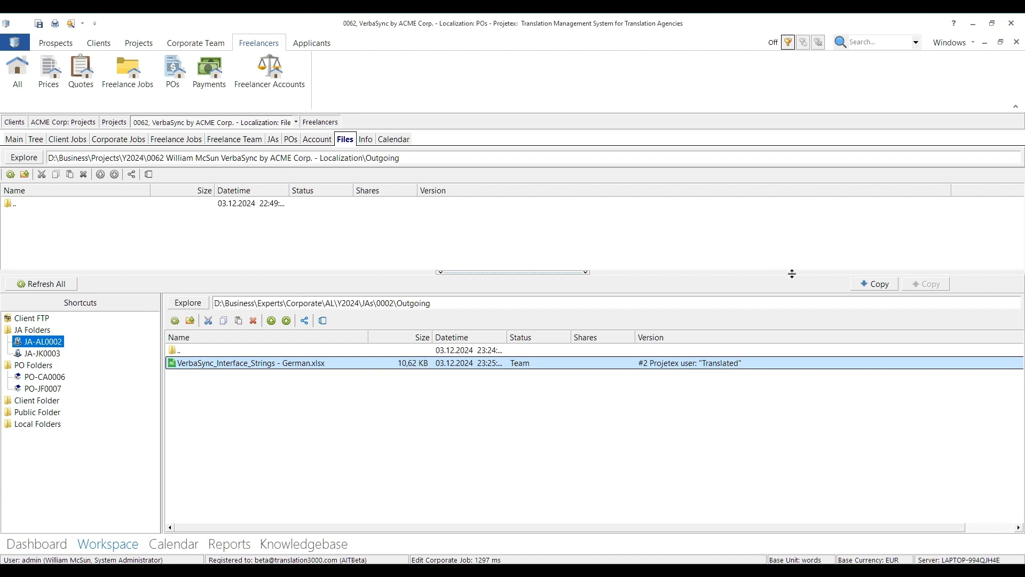
{"action": "left_click", "coordinate": [329, 370]}
{"action": "left_click", "coordinate": [926, 283]}
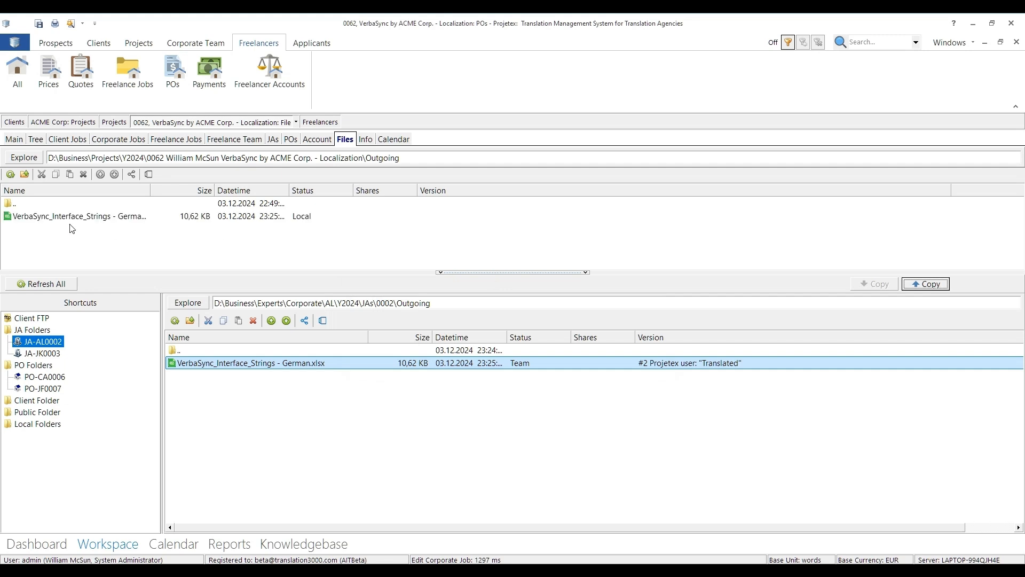
Upload VerbaSync_Interface_Strings - German.xlsx from the project's Outgoing folder with the comment "Got from translator"
{"action": "left_click", "coordinate": [60, 218]}
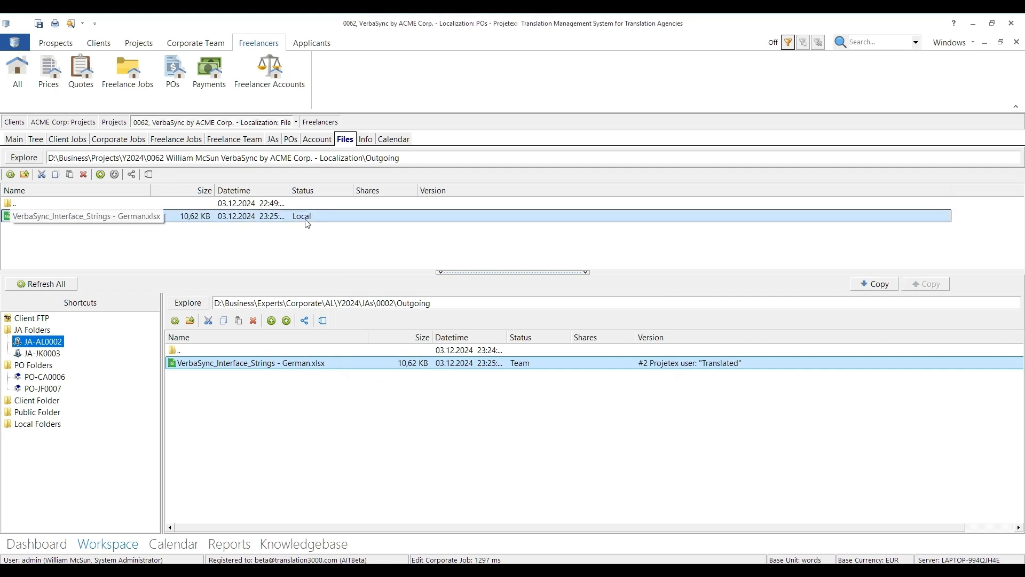
{"action": "left_click", "coordinate": [100, 175]}
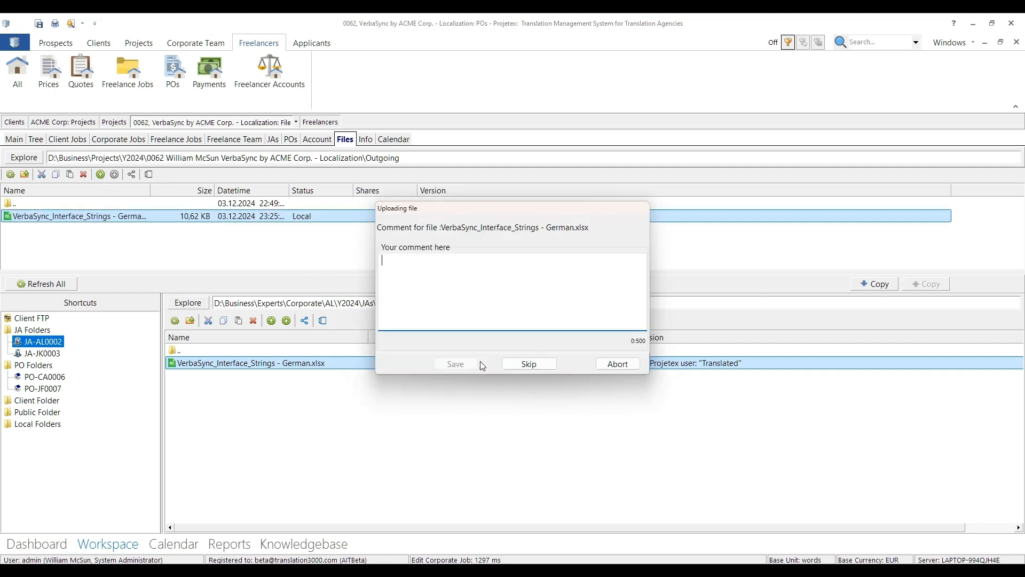
{"action": "type", "text": "Got from translator"}
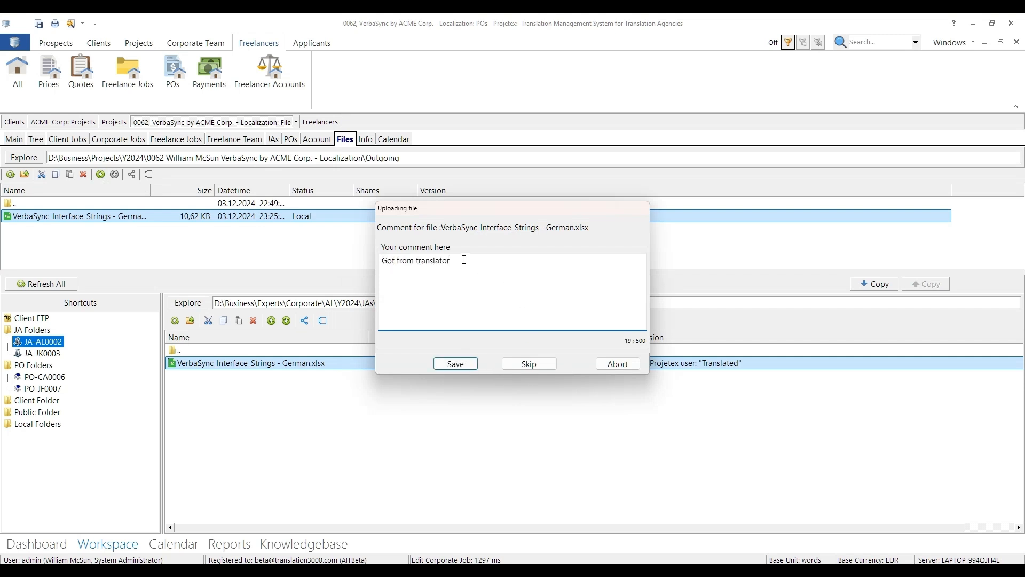
{"action": "left_click", "coordinate": [465, 361]}
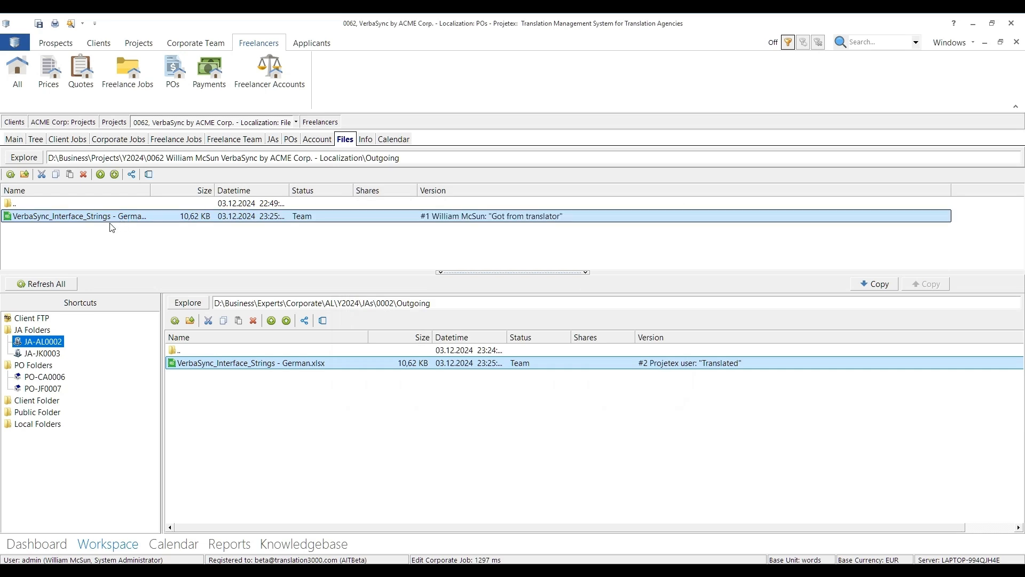
Mark the English to German desktop interface localization client job completed at its deadline, check the project's Outgoing folder for the German file, and save
{"action": "left_click", "coordinate": [68, 140]}
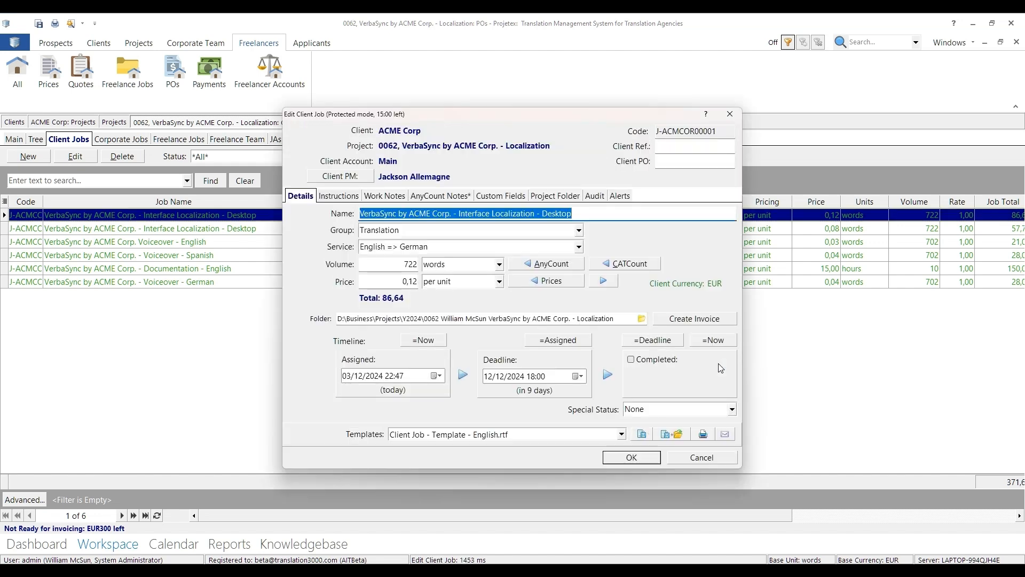
{"action": "left_click", "coordinate": [669, 342]}
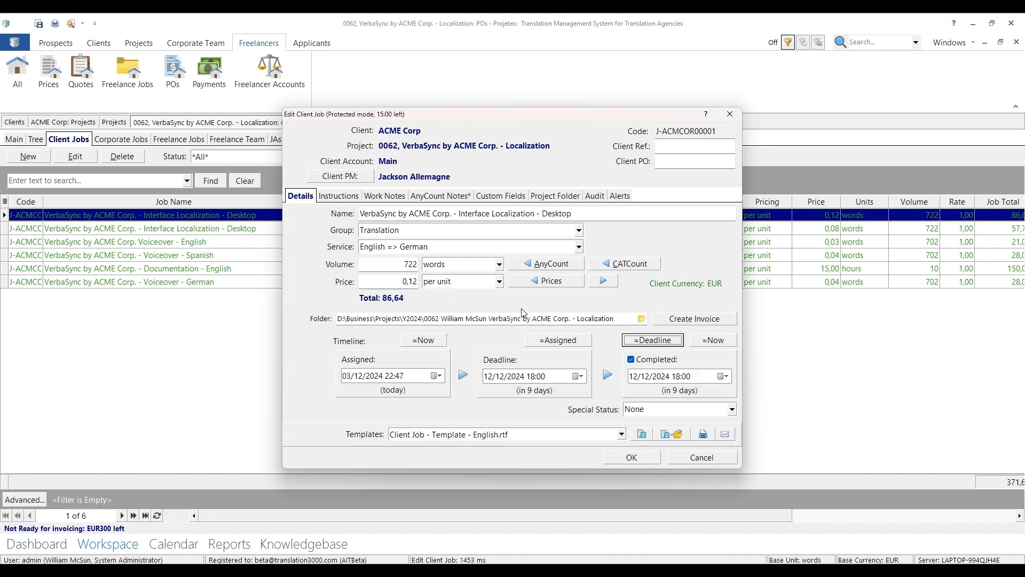
{"action": "left_click", "coordinate": [642, 320]}
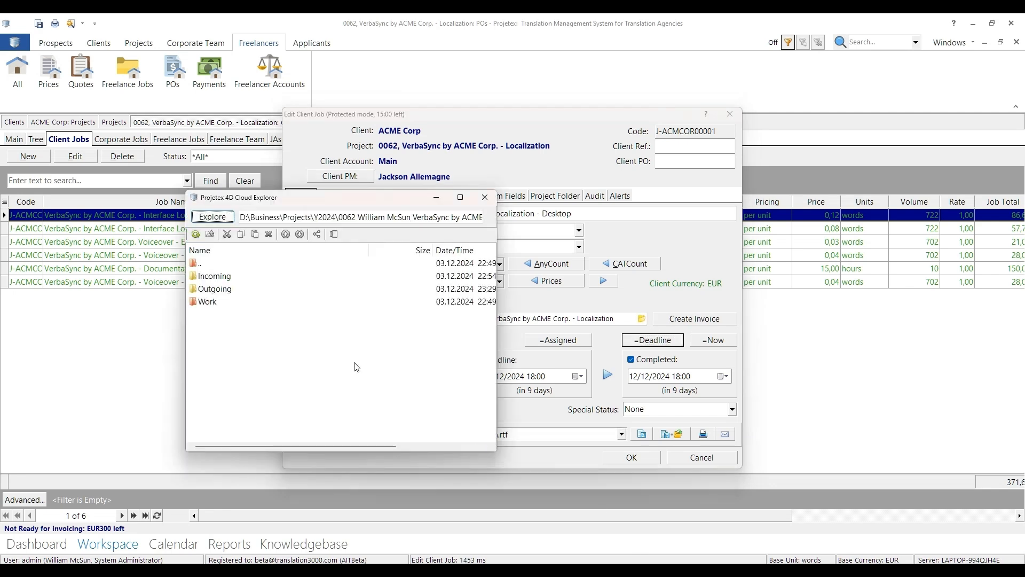
{"action": "double_click", "coordinate": [220, 290]}
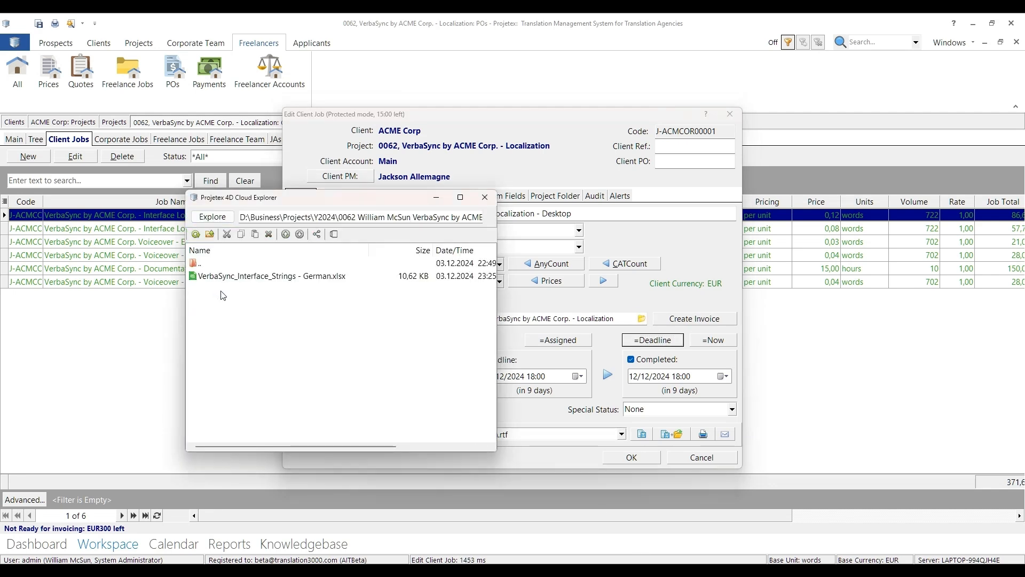
{"action": "left_click", "coordinate": [235, 276]}
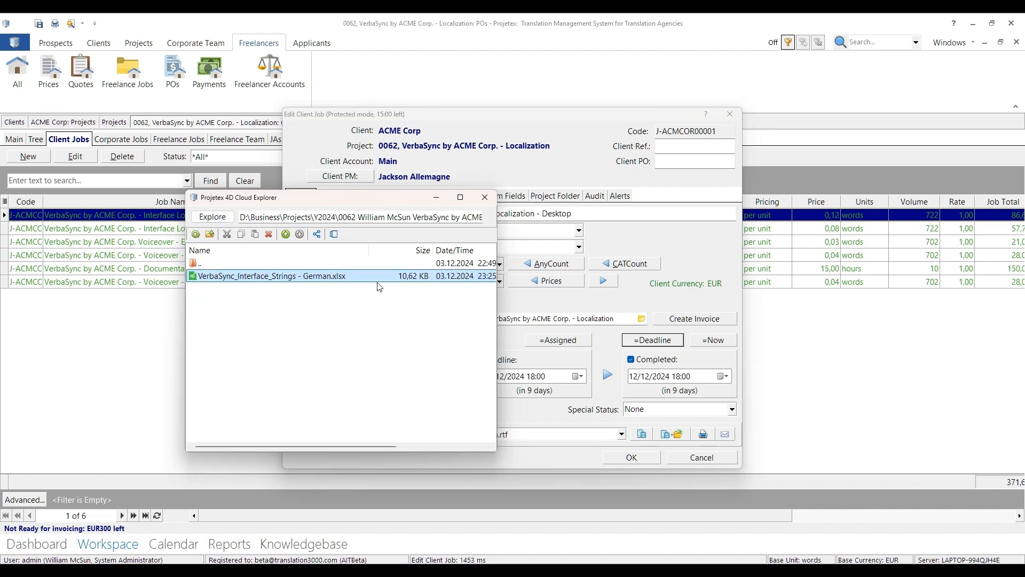
{"action": "left_click", "coordinate": [485, 197]}
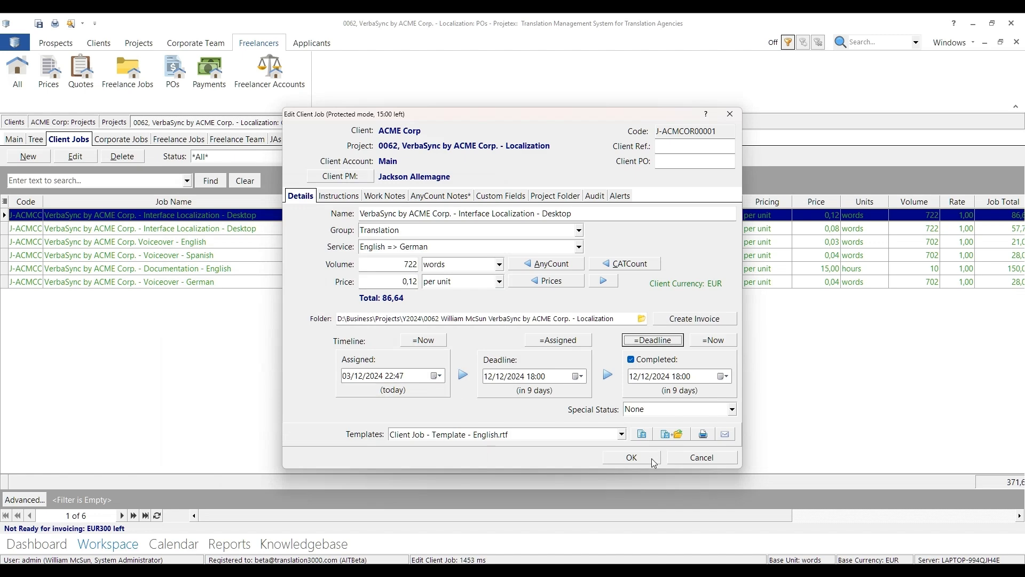
{"action": "left_click", "coordinate": [631, 457]}
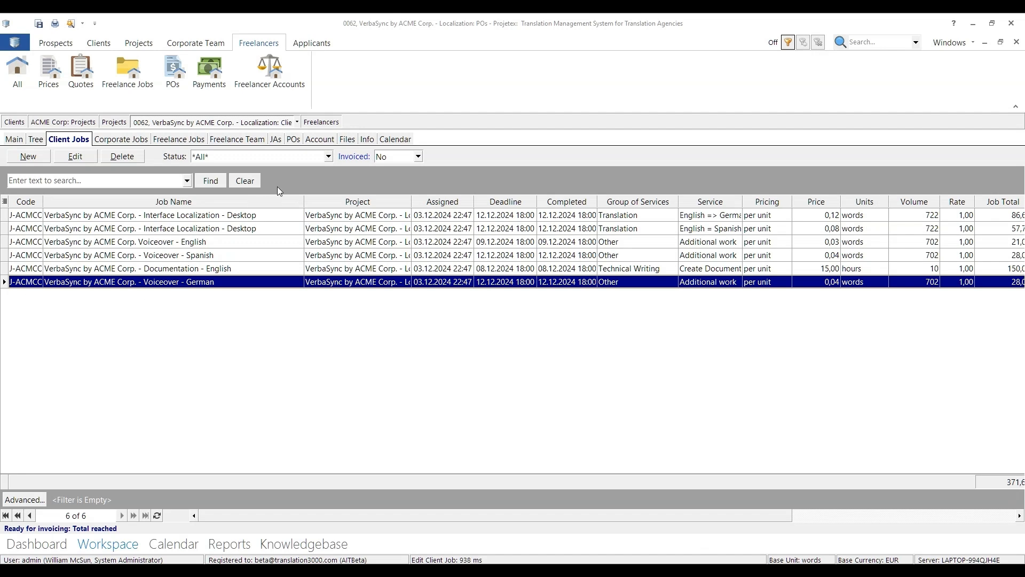
Upload all files in the project's Outgoing folder with the comment "Job is ready" applied to every file
{"action": "left_click", "coordinate": [348, 140]}
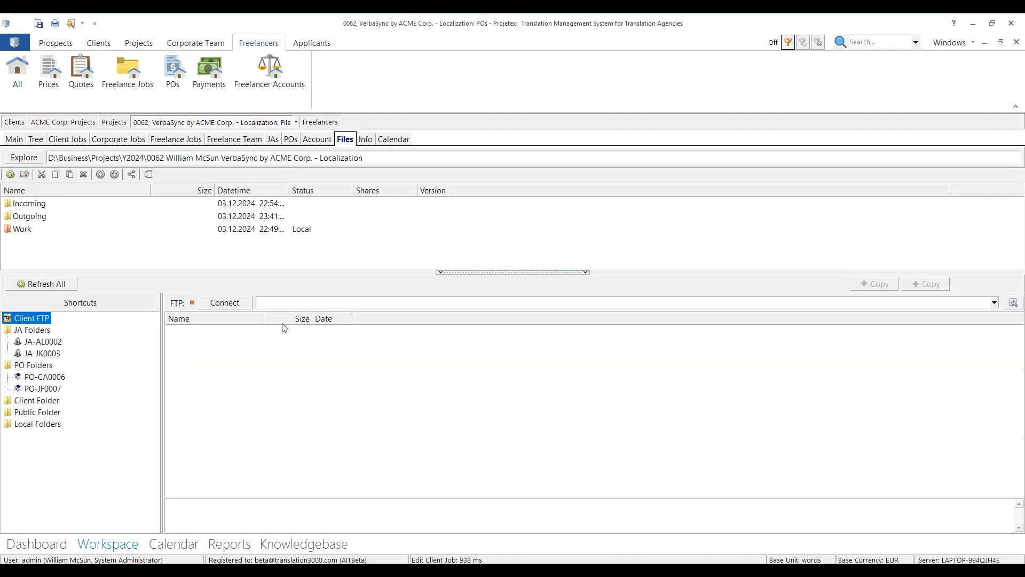
{"action": "left_click", "coordinate": [34, 220]}
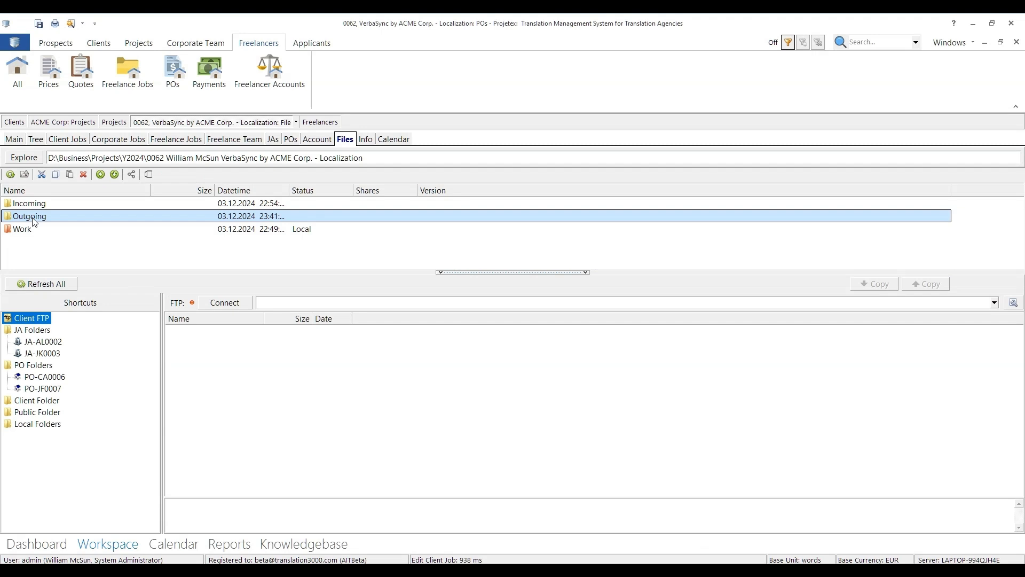
{"action": "double_click", "coordinate": [32, 218]}
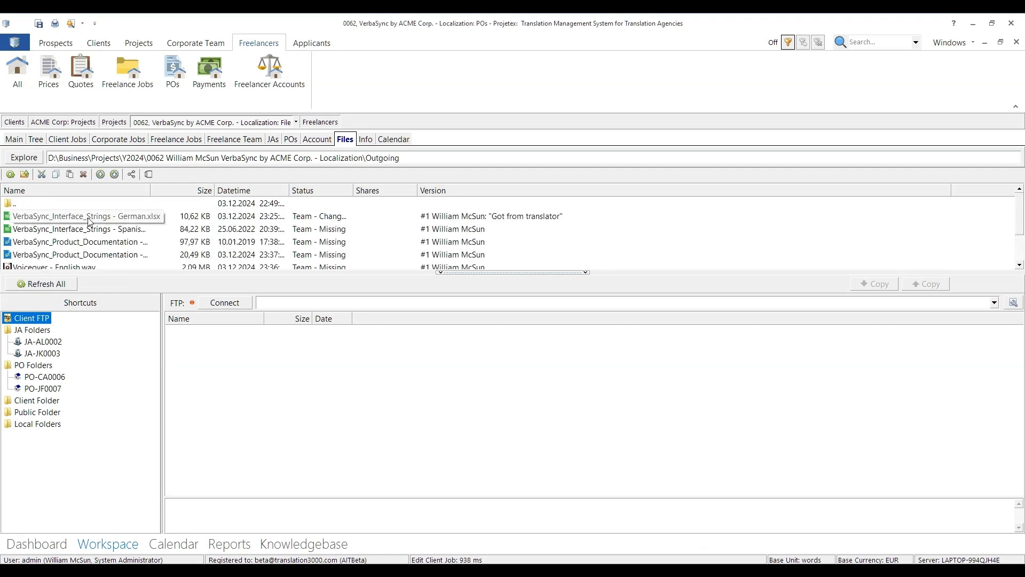
{"action": "key", "text": "ctrl+a"}
{"action": "left_click", "coordinate": [102, 175]}
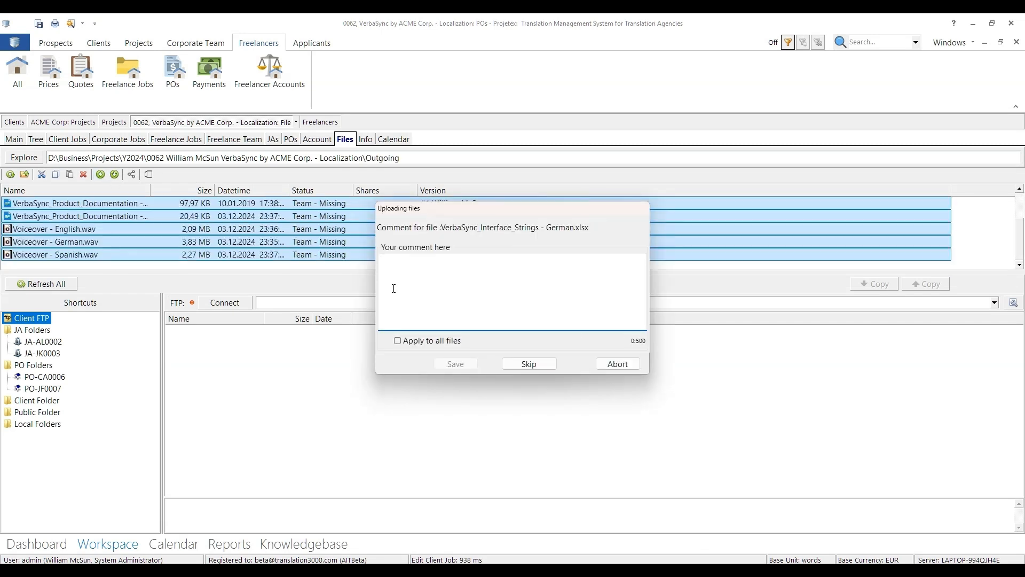
{"action": "type", "text": "Job is ready"}
{"action": "left_click", "coordinate": [466, 365]}
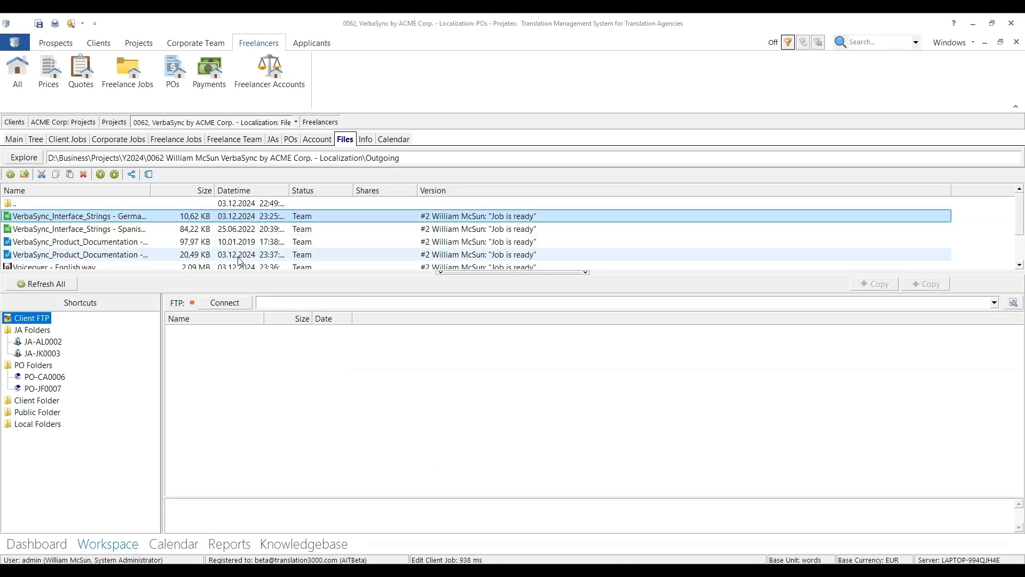
Open the project's Outgoing folder in File Explorer and compress all its files into Translation results.zip
{"action": "scroll", "coordinate": [178, 243], "scroll_direction": "down", "scroll_amount": 1}
{"action": "left_click", "coordinate": [28, 158]}
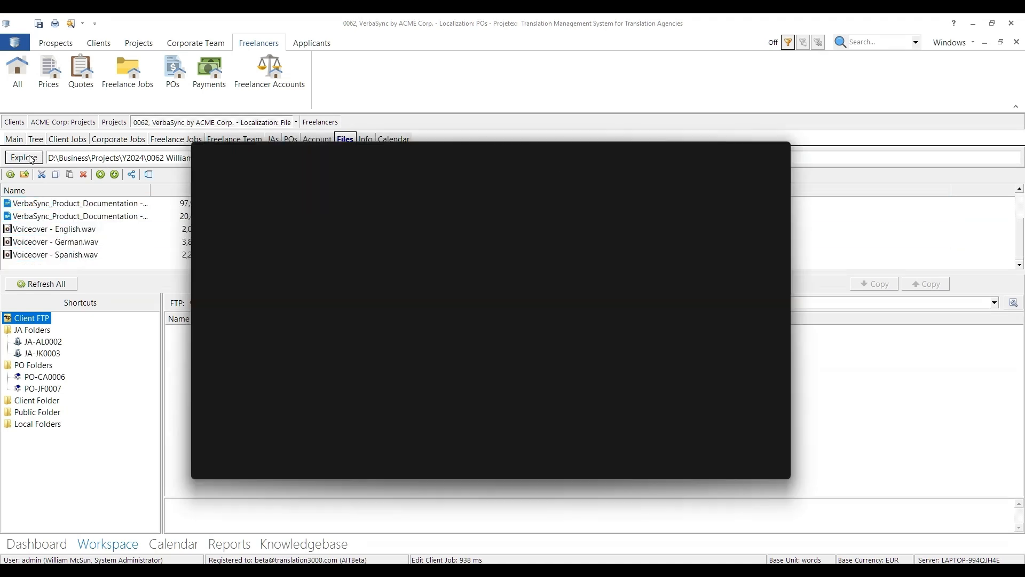
{"action": "left_click", "coordinate": [406, 327]}
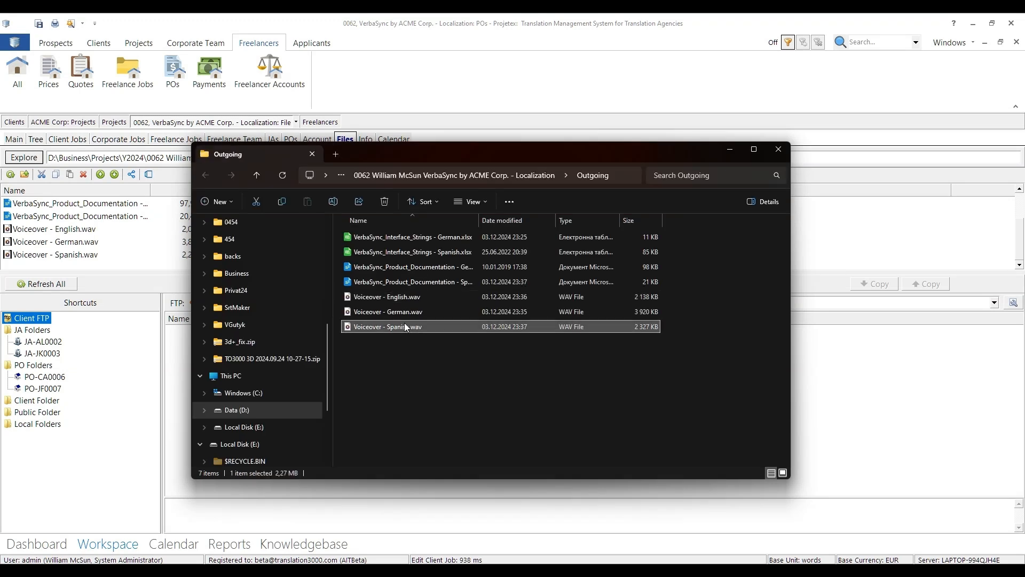
{"action": "left_click", "coordinate": [418, 236], "text": "shift"}
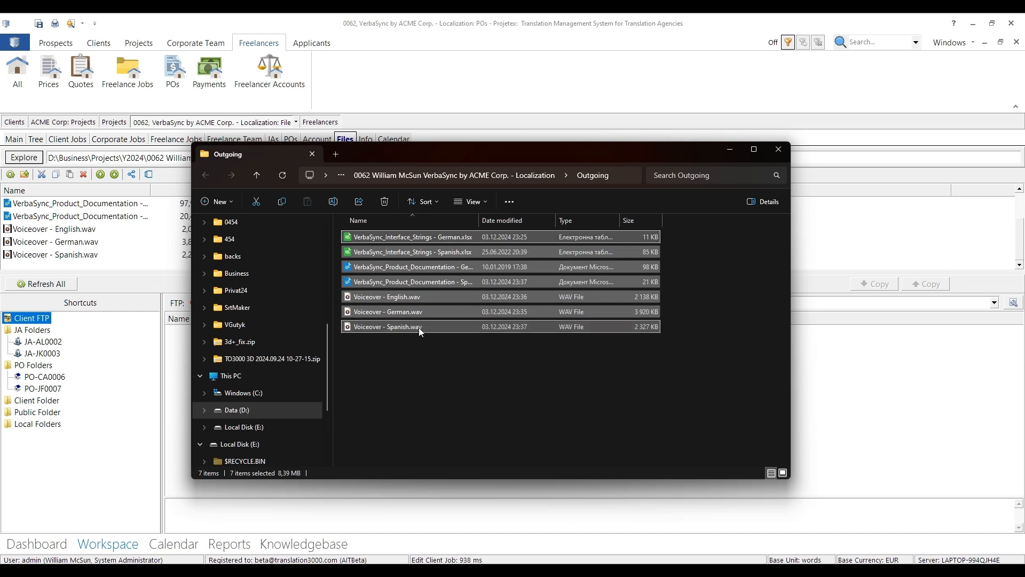
{"action": "left_click_drag", "start_coordinate": [418, 328], "coordinate": [435, 340]}
{"action": "key", "text": "shift+F10"}
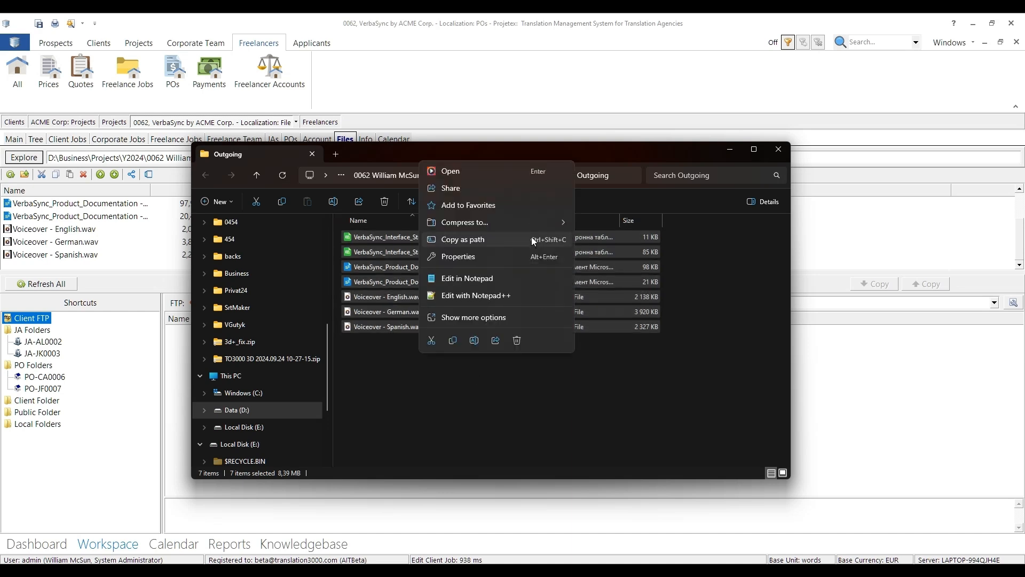
{"action": "mouse_move", "coordinate": [549, 226]}
{"action": "left_click", "coordinate": [593, 225]}
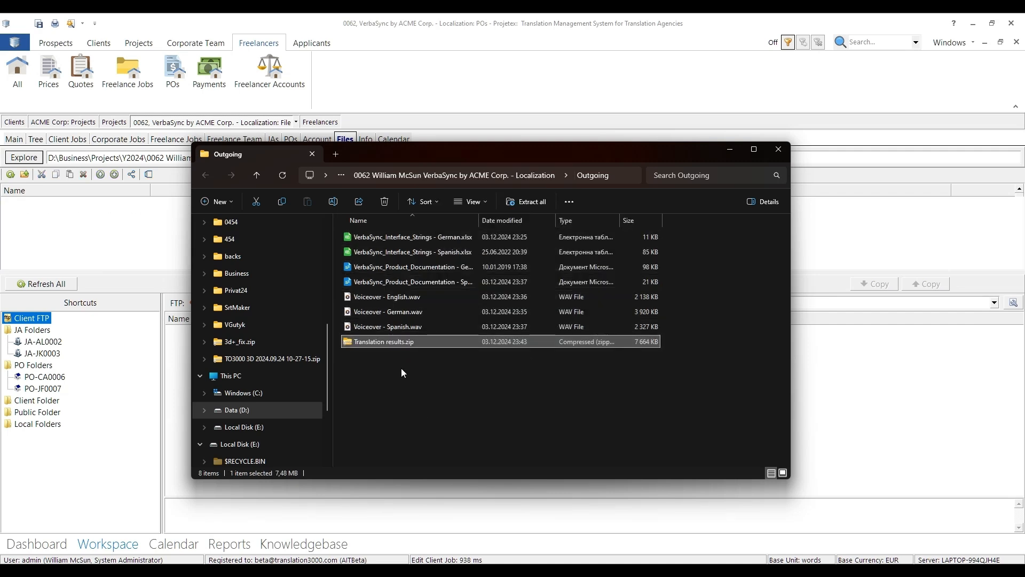
Switch to Gmail and reply to the client's VerbaSync email with a first-name greeting, "The job is done!" and "It is my pleasure working with you"
{"action": "left_click", "coordinate": [427, 546]}
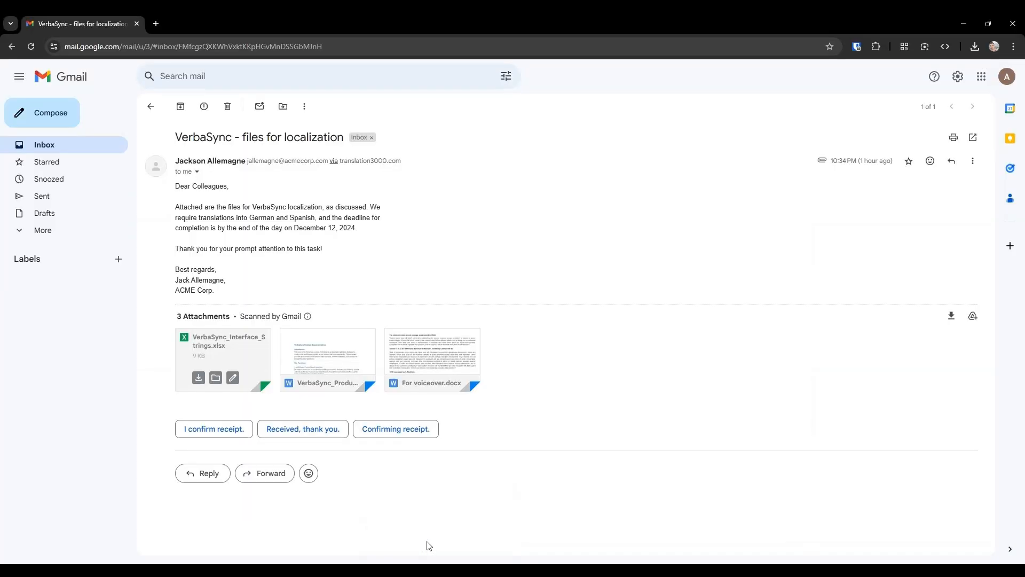
{"action": "left_click", "coordinate": [211, 477]}
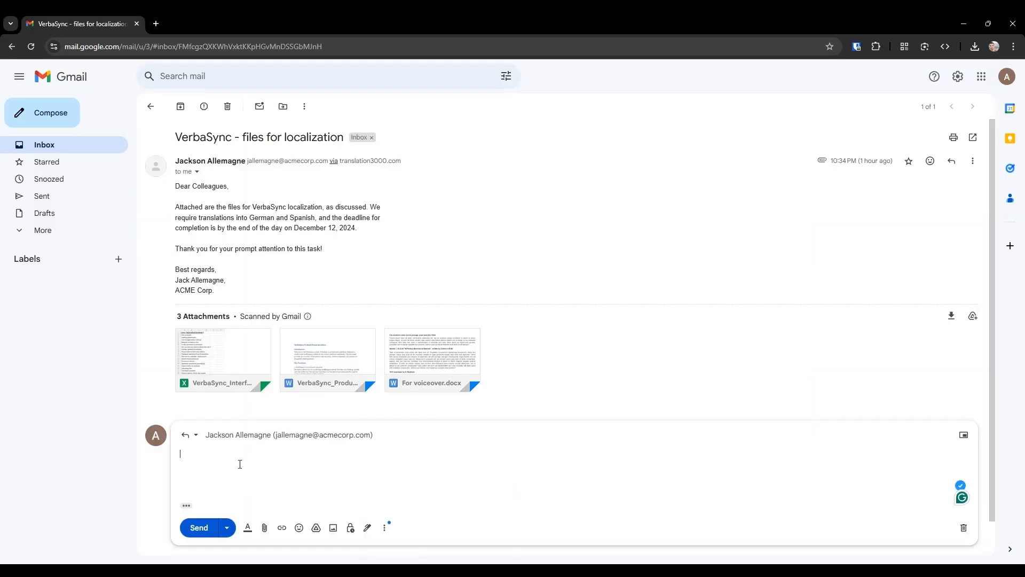
{"action": "type", "text": "Dear"}
{"action": "key", "text": "Tab"}
{"action": "key", "text": "Return"}
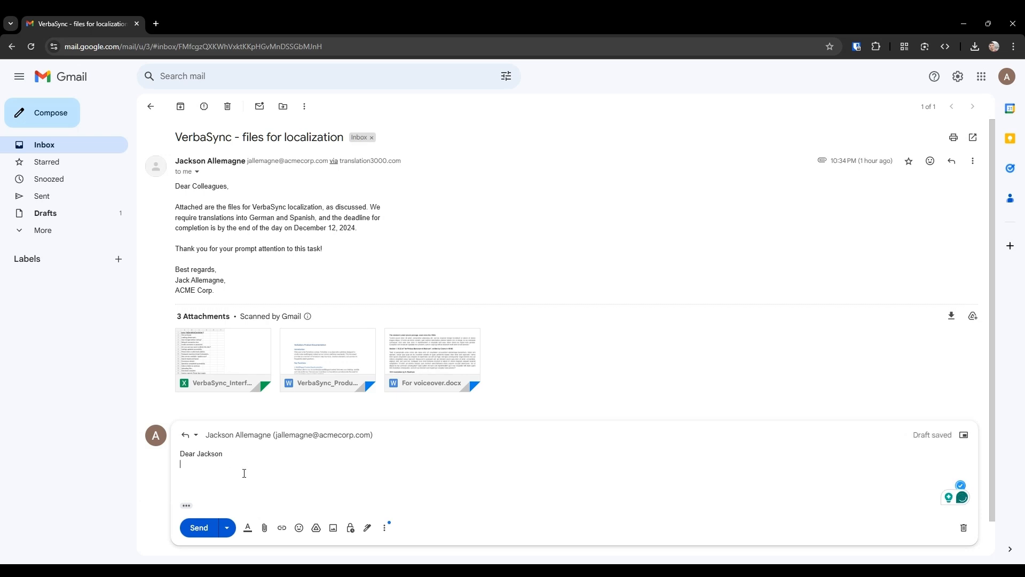
{"action": "type", "text": "The job is done!"}
{"action": "key", "text": "Return"}
{"action": "key", "text": "Return"}
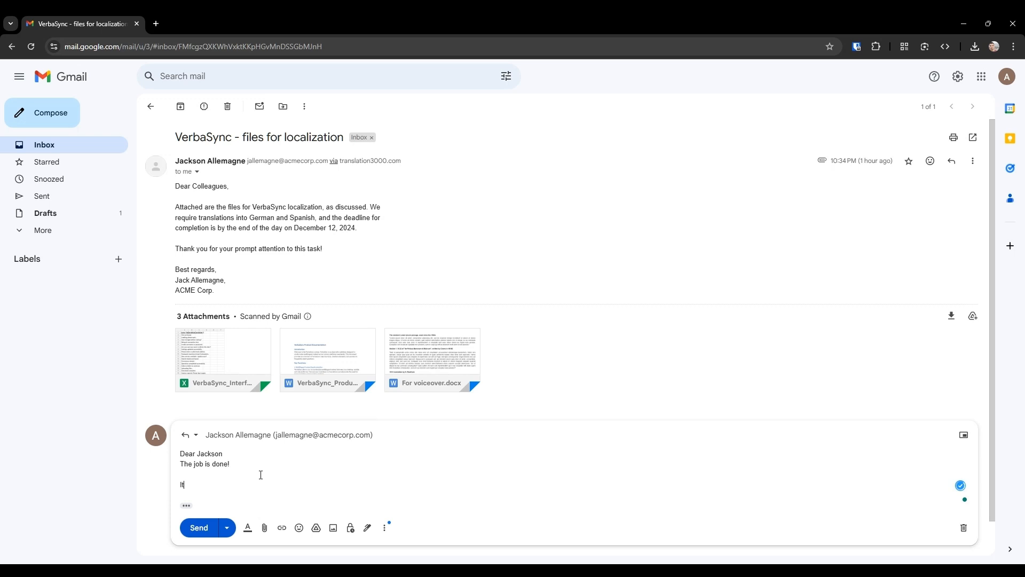
{"action": "type", "text": "It is my pleasure wor"}
{"action": "key", "text": "Tab"}
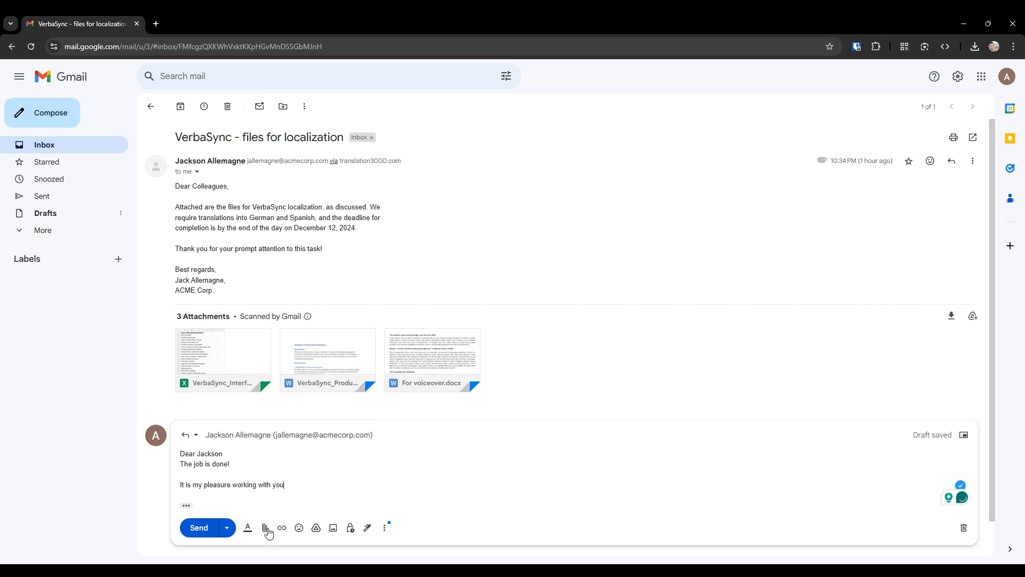
Attach Translation results.zip from the Outgoing folder to the reply and send it
{"action": "mouse_move", "coordinate": [513, 570]}
{"action": "left_click", "coordinate": [513, 515]}
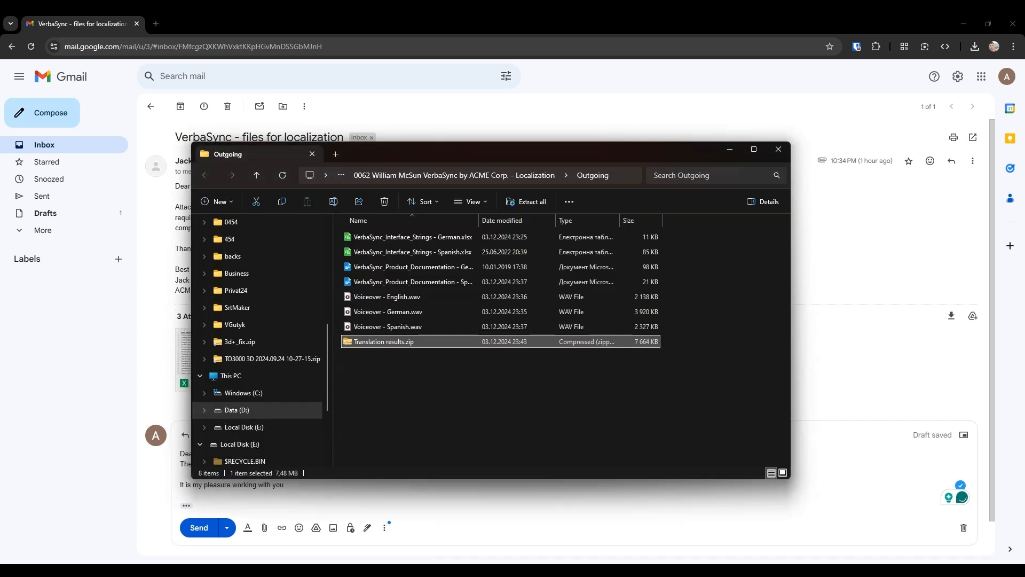
{"action": "left_click_drag", "start_coordinate": [429, 339], "coordinate": [870, 485]}
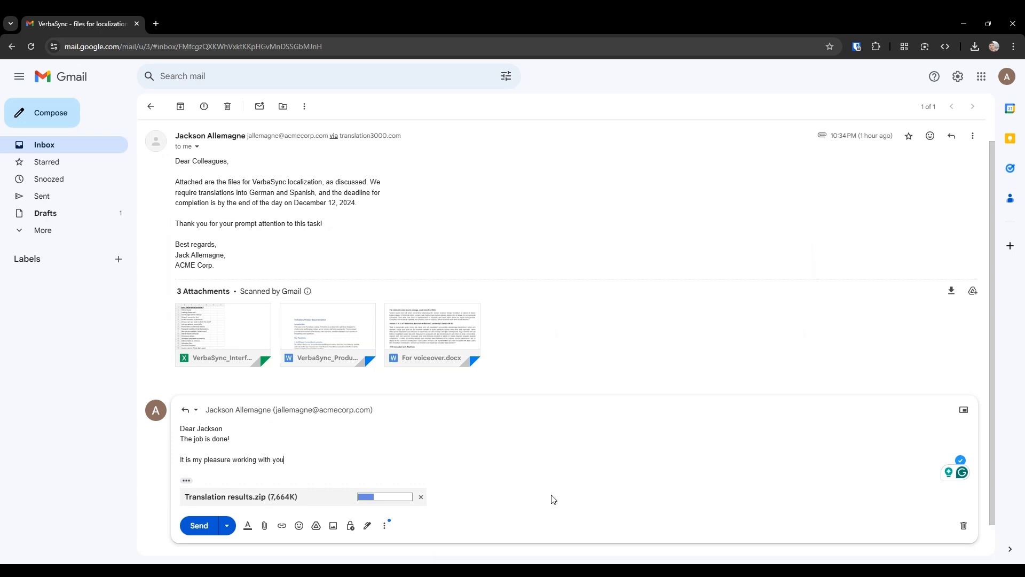
{"action": "left_click", "coordinate": [200, 526]}
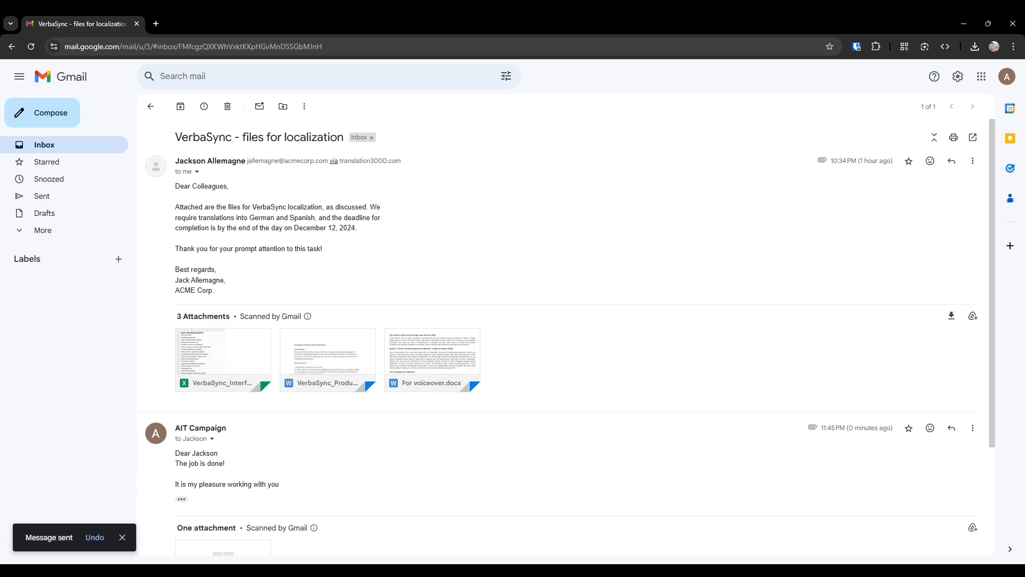
Switch back to Projetex and set the completion date of project VerbaSync by ACME Corp. - Localization equal to its deadline
{"action": "left_click", "coordinate": [587, 571]}
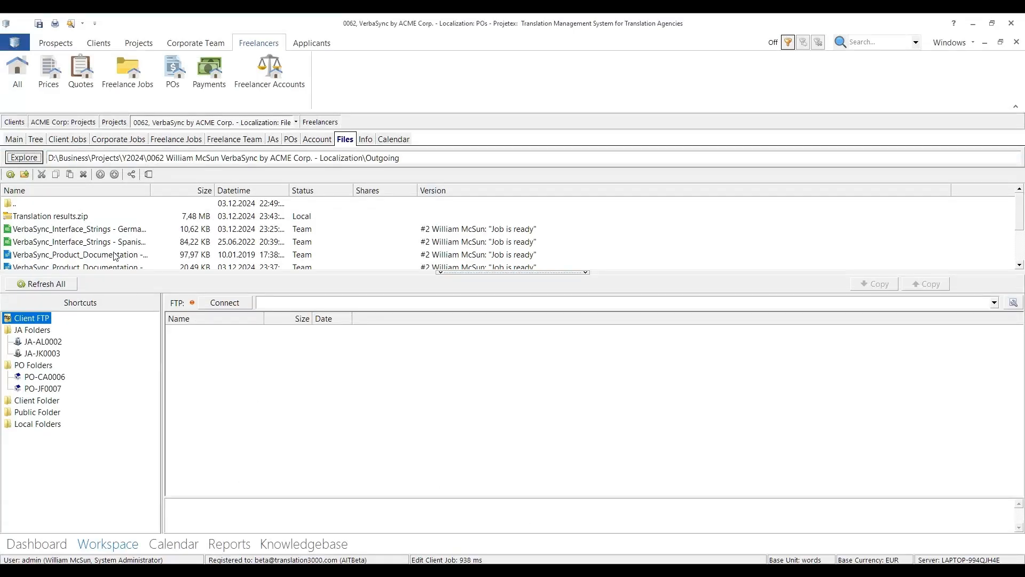
{"action": "left_click", "coordinate": [59, 140]}
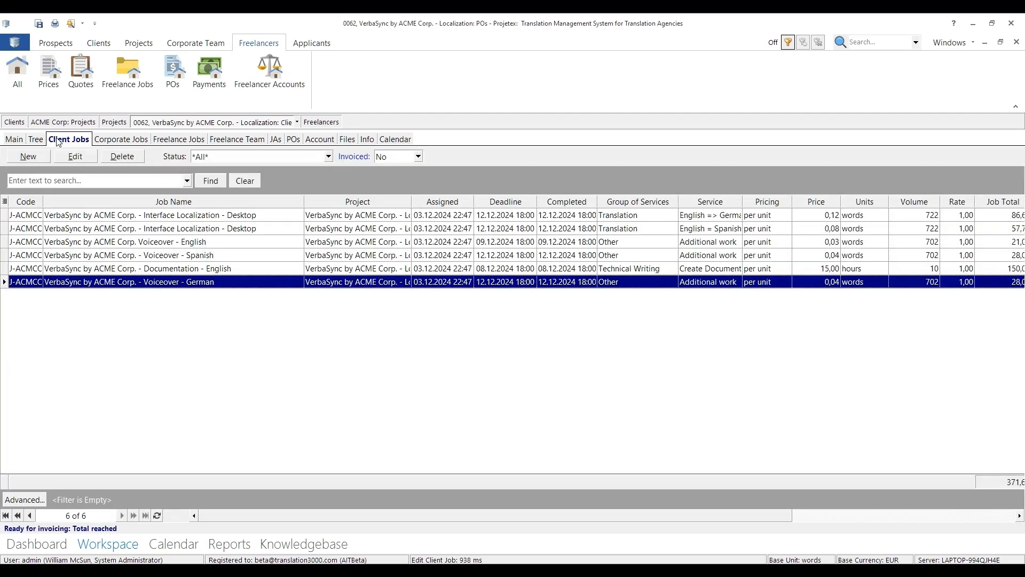
{"action": "left_click", "coordinate": [113, 122]}
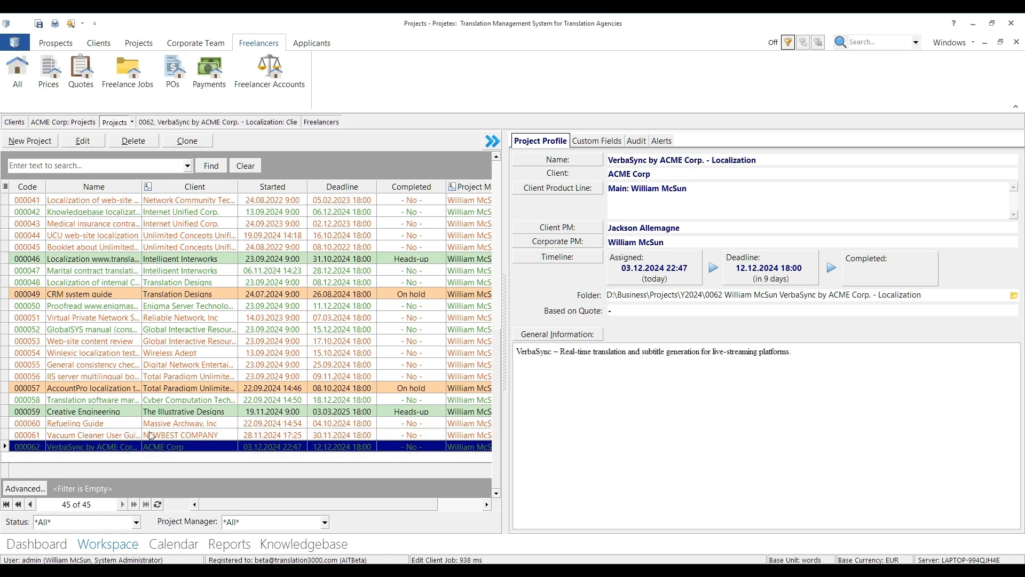
{"action": "left_click", "coordinate": [563, 262]}
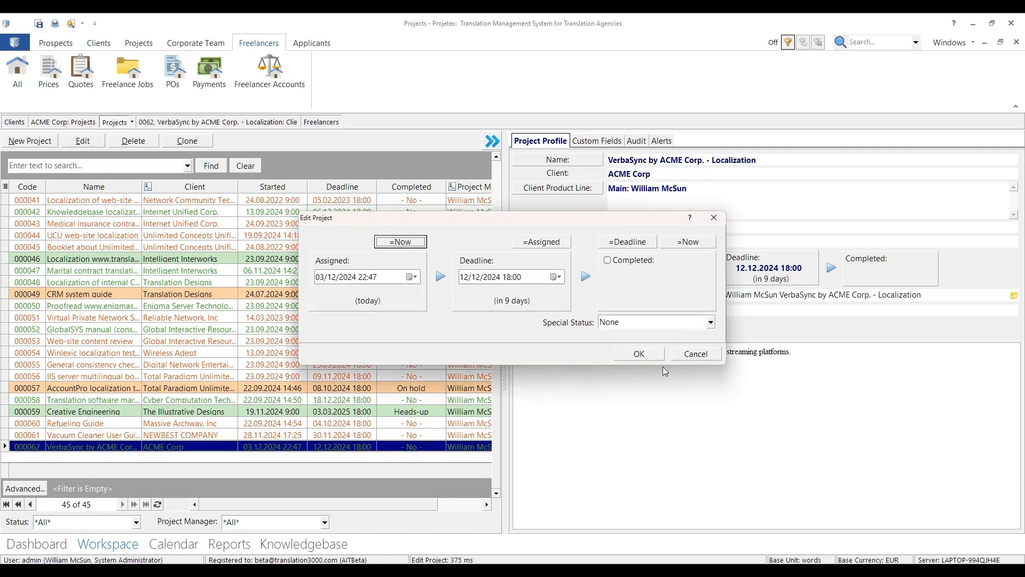
{"action": "left_click", "coordinate": [625, 242]}
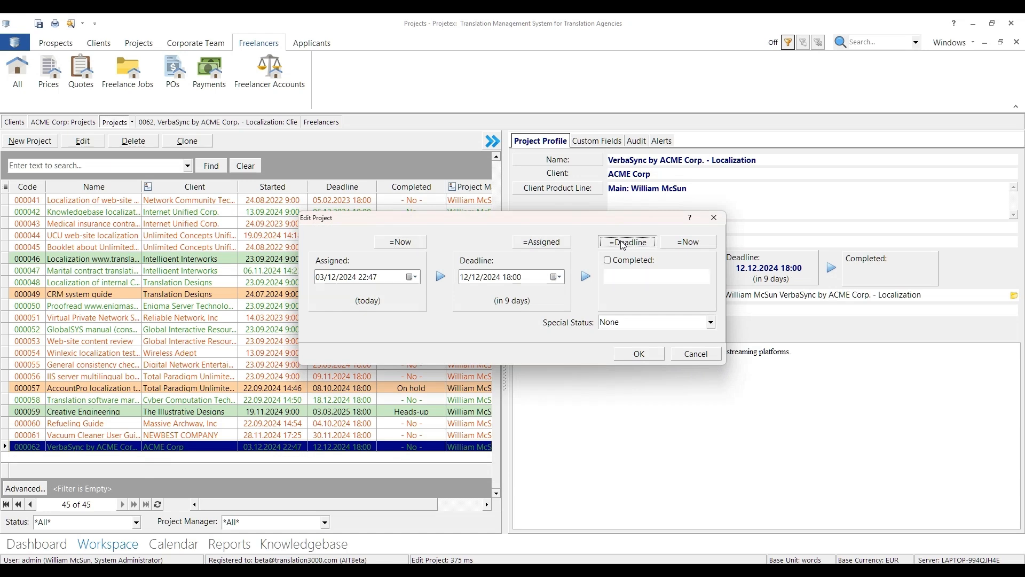
{"action": "left_click", "coordinate": [640, 354]}
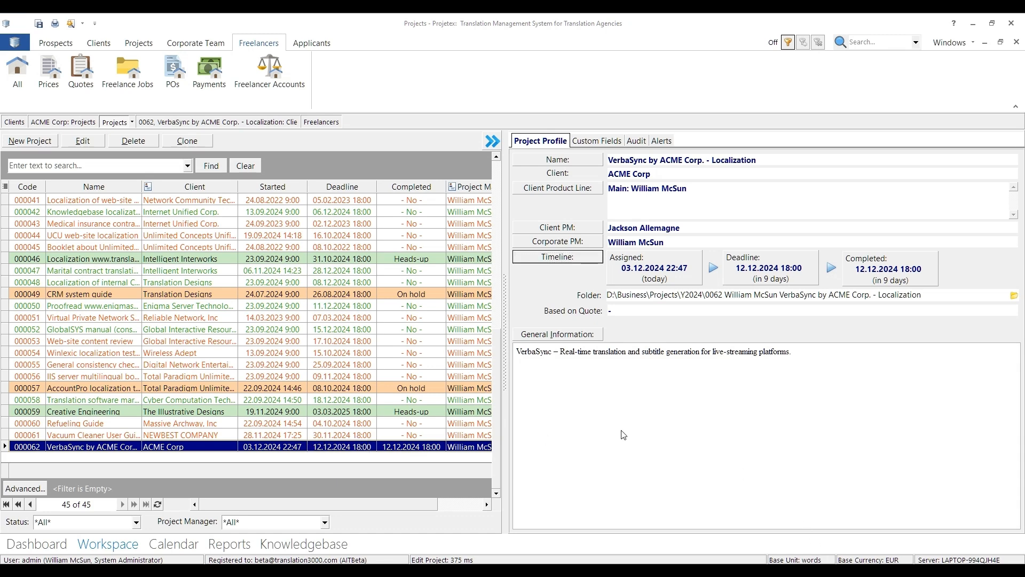
Create a new invoice for ACME Corp and add all its completed client jobs to it
{"action": "left_click", "coordinate": [42, 122]}
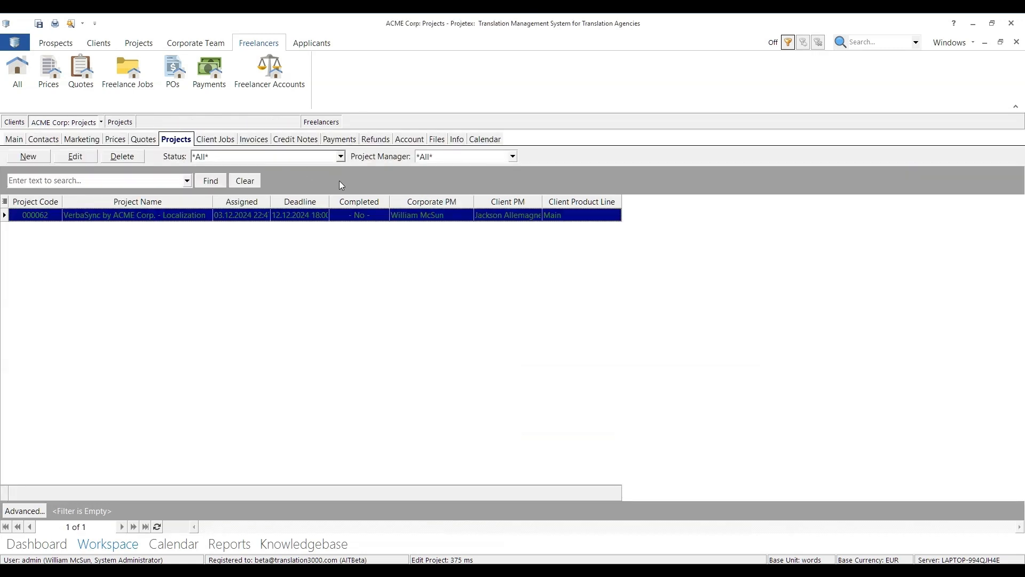
{"action": "left_click", "coordinate": [246, 140]}
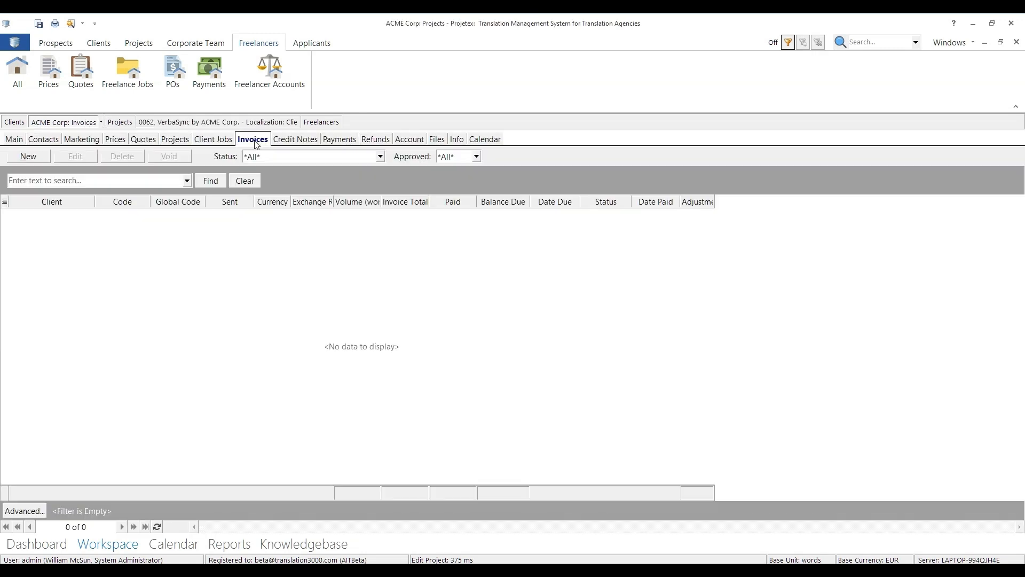
{"action": "left_click", "coordinate": [28, 157]}
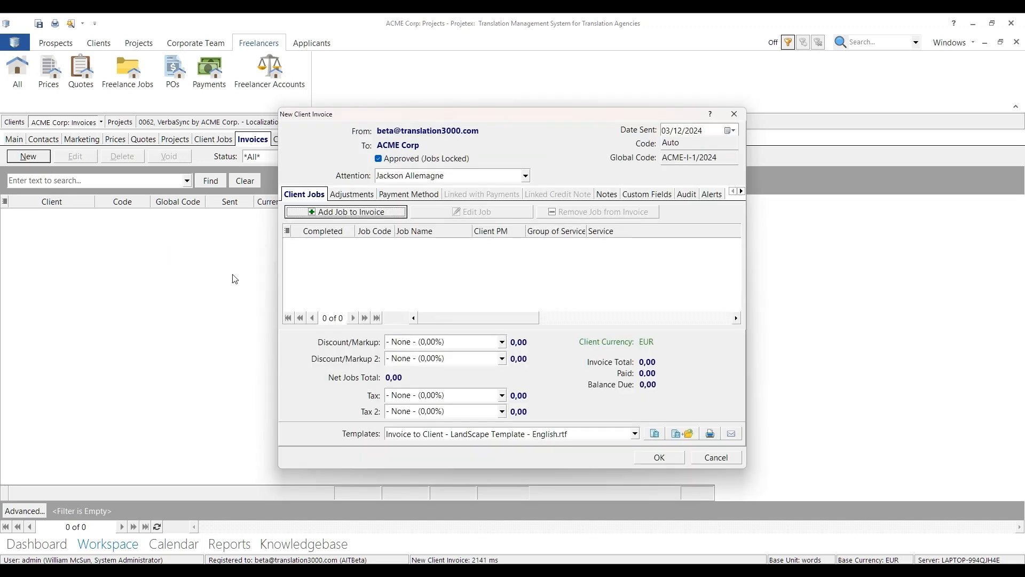
{"action": "left_click", "coordinate": [346, 212]}
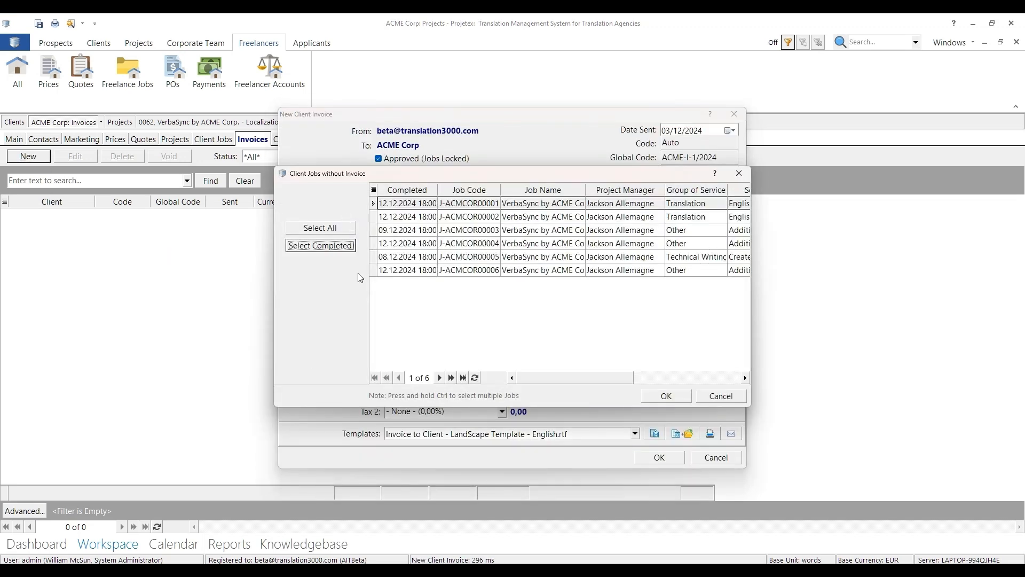
{"action": "left_click", "coordinate": [337, 245]}
{"action": "left_click_drag", "start_coordinate": [543, 379], "coordinate": [510, 380]}
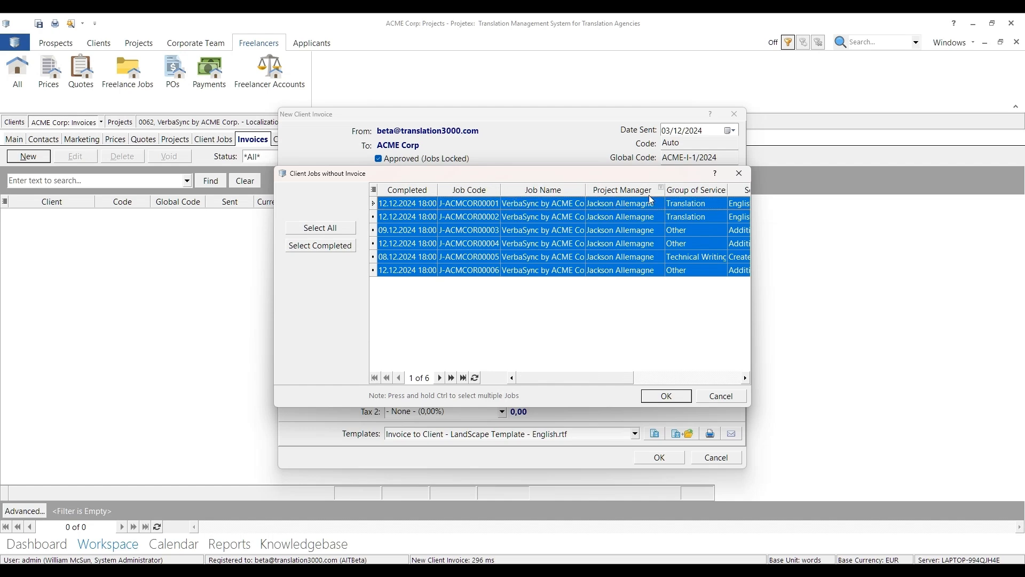
{"action": "left_click", "coordinate": [666, 395]}
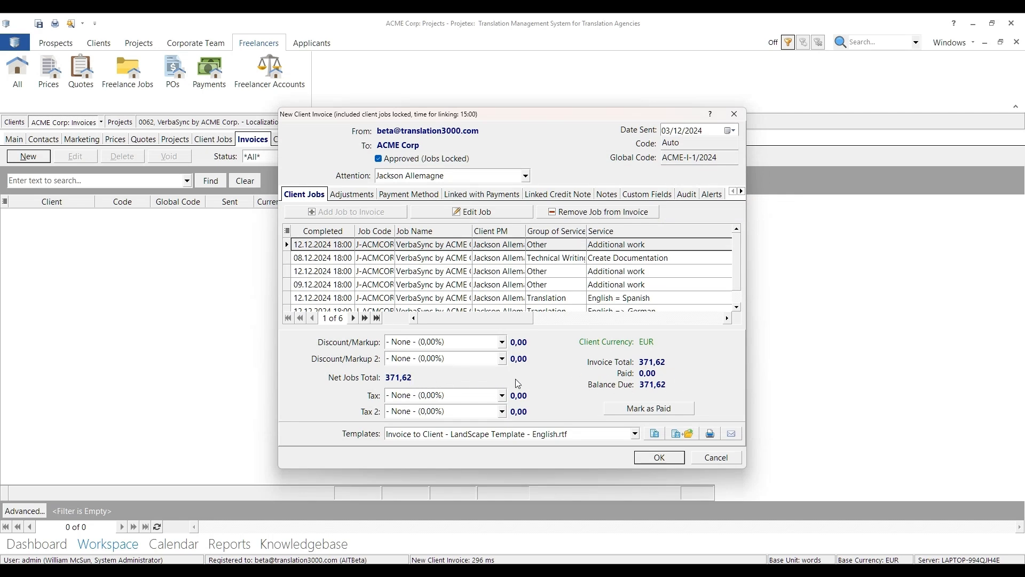
Look at the invoice's discount/markup options and set its tax to VAT (20,00%)
{"action": "left_click", "coordinate": [504, 342]}
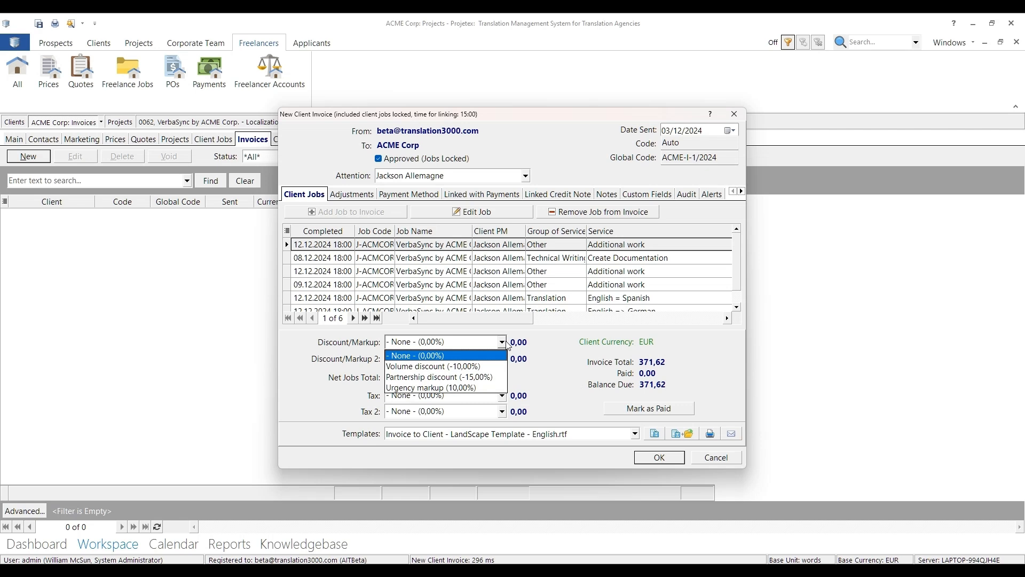
{"action": "left_click", "coordinate": [505, 342]}
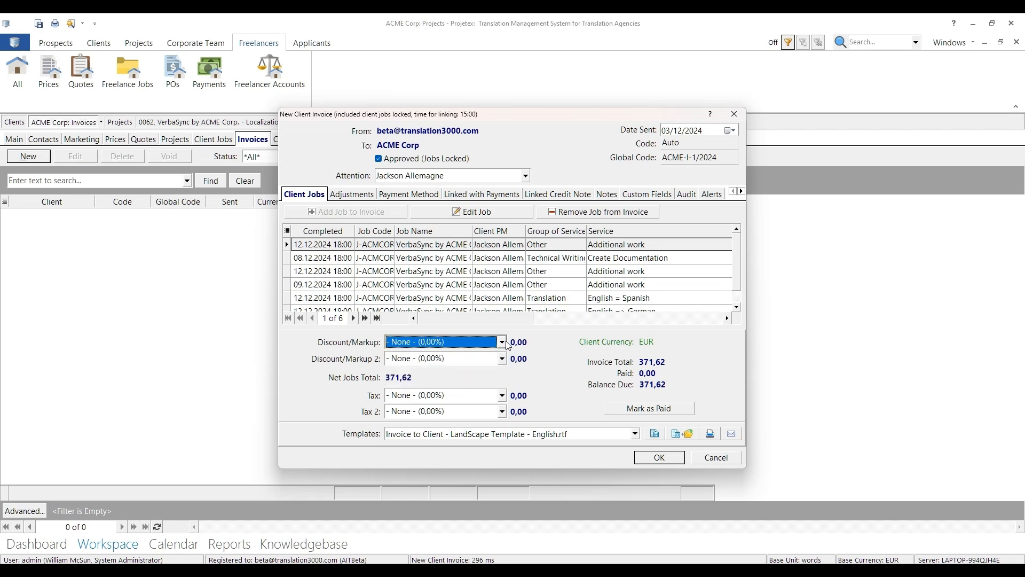
{"action": "left_click", "coordinate": [504, 396]}
{"action": "left_click", "coordinate": [482, 419]}
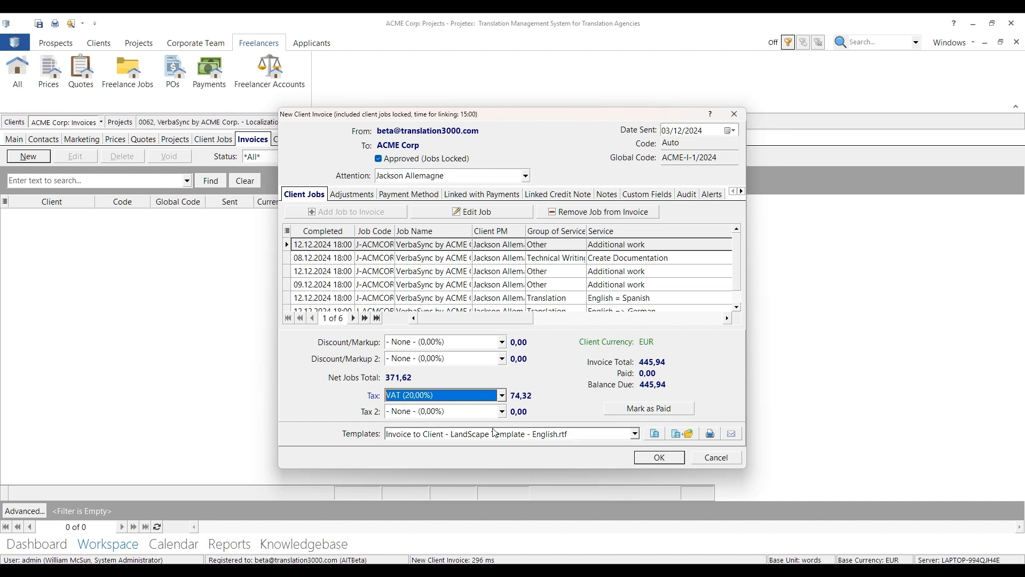
Export the invoice from its template as I-ACMCOR0001.pdf in the client's Invoices folder and open the PDF
{"action": "left_click", "coordinate": [685, 434]}
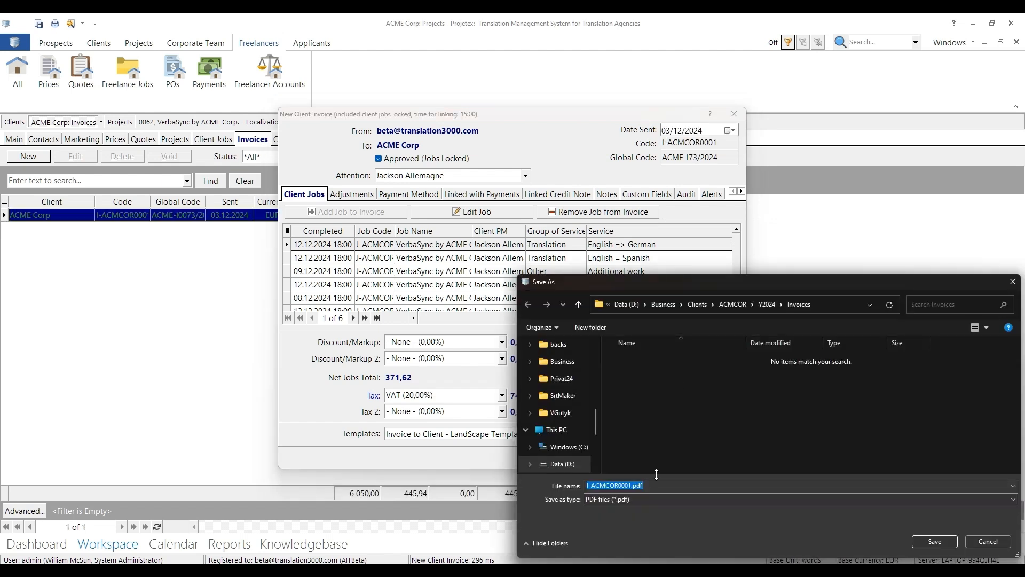
{"action": "left_click", "coordinate": [934, 541]}
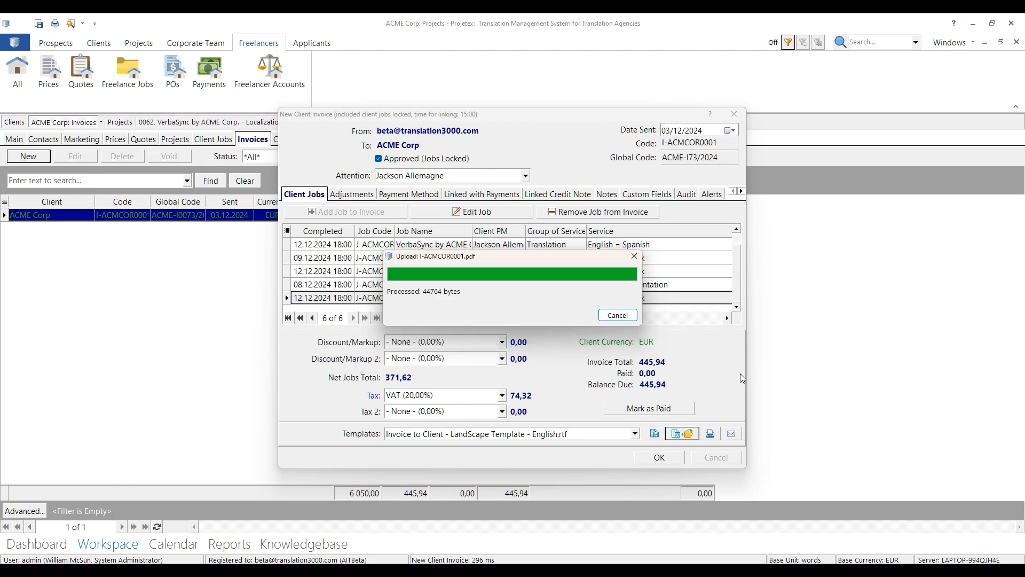
{"action": "left_click", "coordinate": [512, 309]}
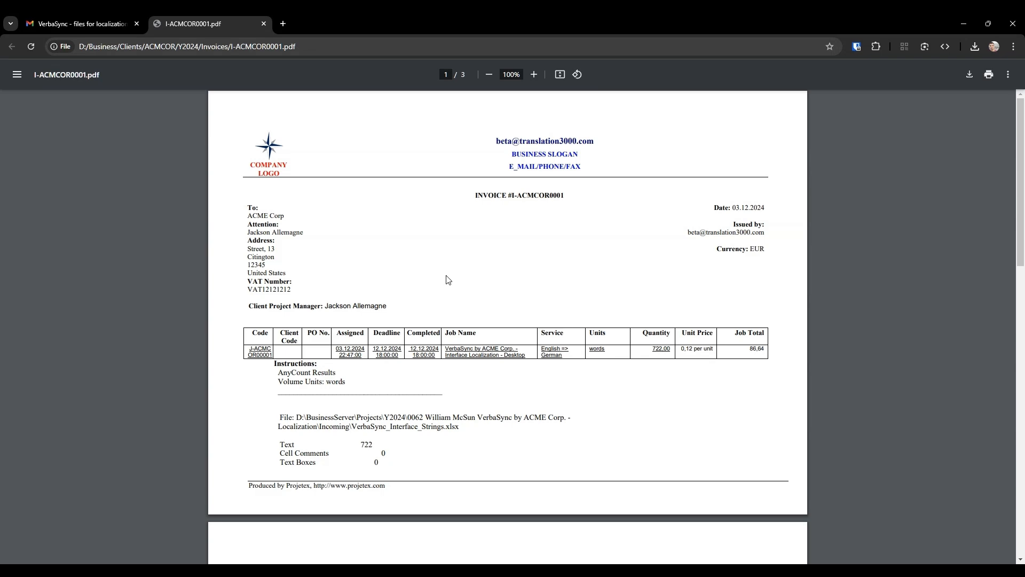
Read through the invoice PDF, close it, return to Projetex and confirm the new client invoice
{"action": "scroll", "coordinate": [430, 264], "scroll_direction": "down", "scroll_amount": 5}
{"action": "scroll", "coordinate": [436, 337], "scroll_direction": "down", "scroll_amount": 8}
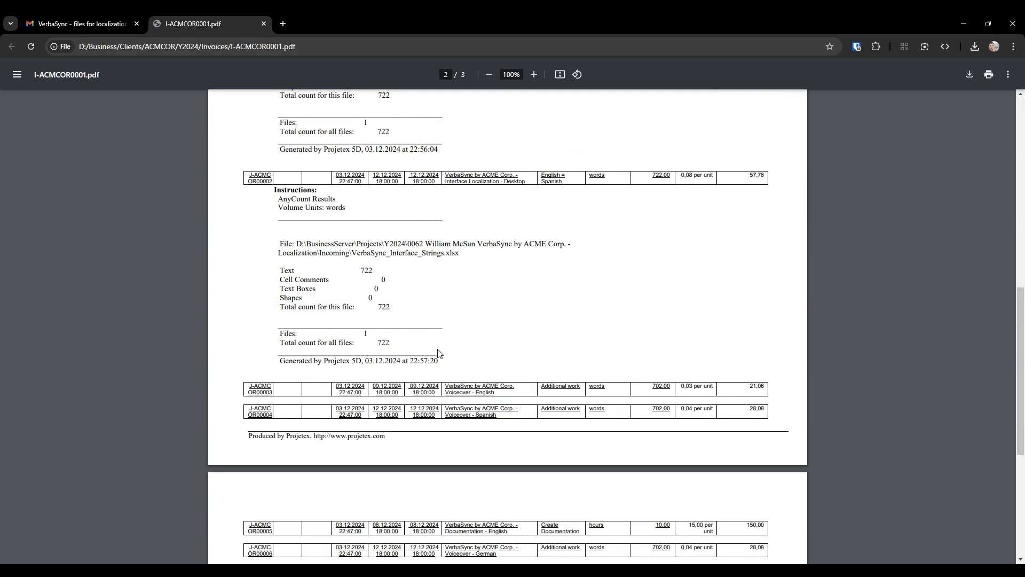
{"action": "scroll", "coordinate": [441, 362], "scroll_direction": "up", "scroll_amount": 13}
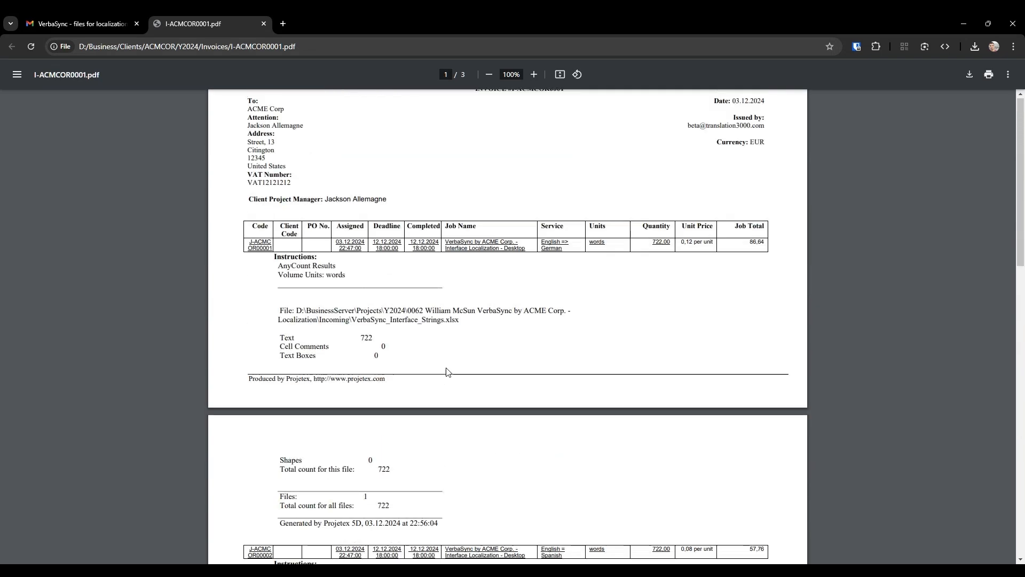
{"action": "left_click", "coordinate": [264, 23]}
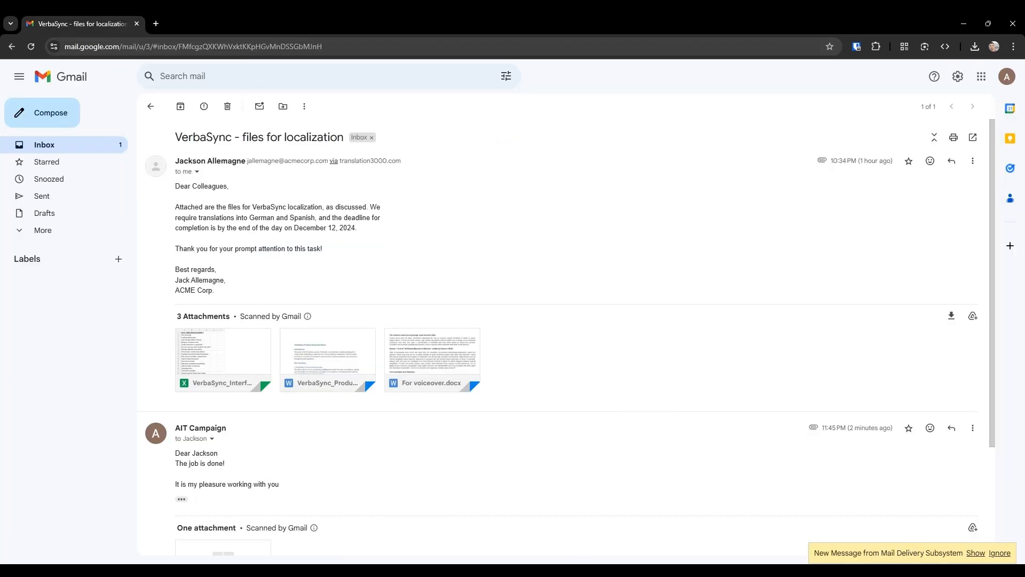
{"action": "left_click", "coordinate": [630, 510]}
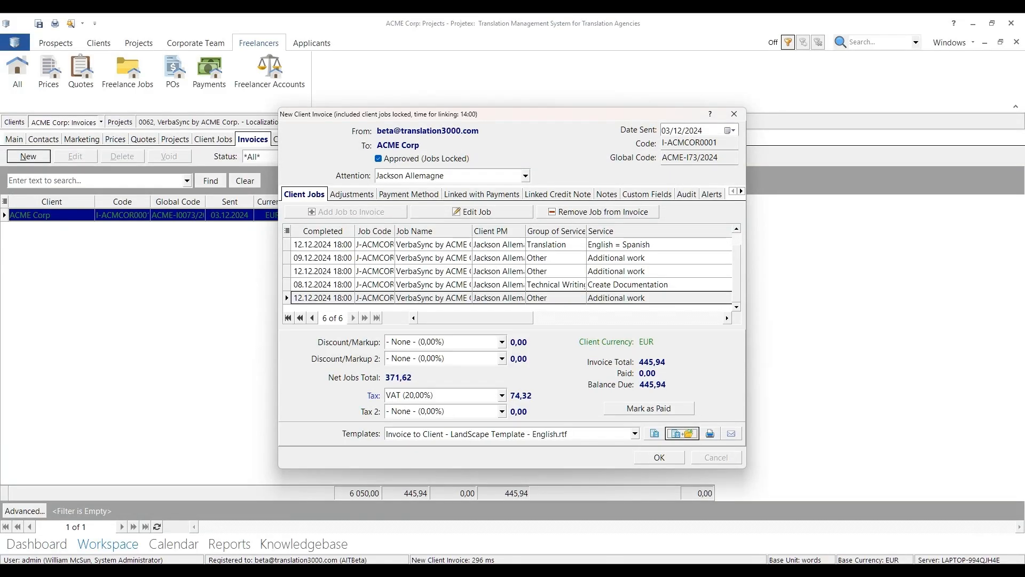
{"action": "left_click", "coordinate": [660, 457]}
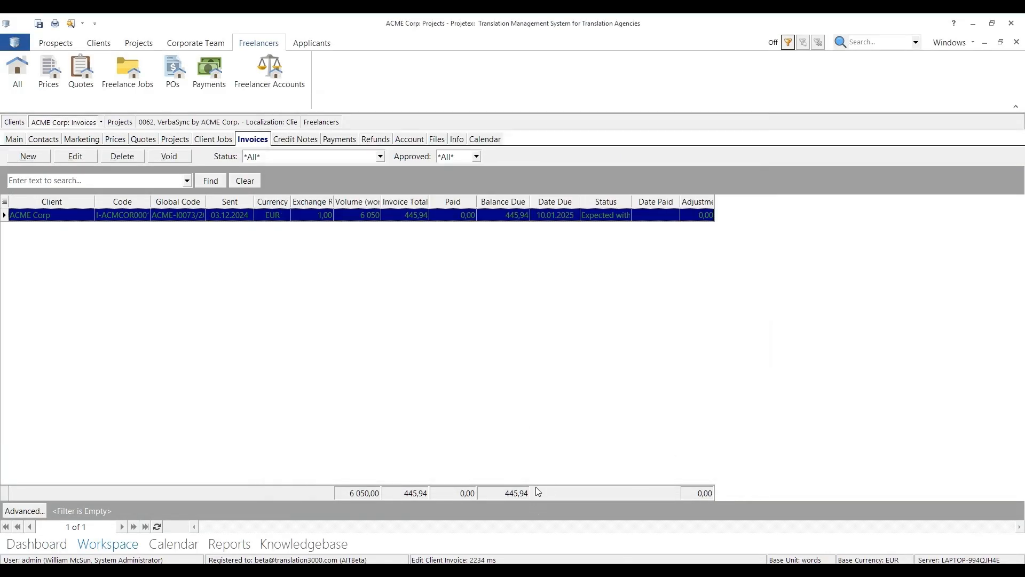
Switch to Gmail and write in the client reply, after the first-name greeting, "Here I attach the invoice for your project." and "Thank you!"
{"action": "key", "text": "alt+Tab"}
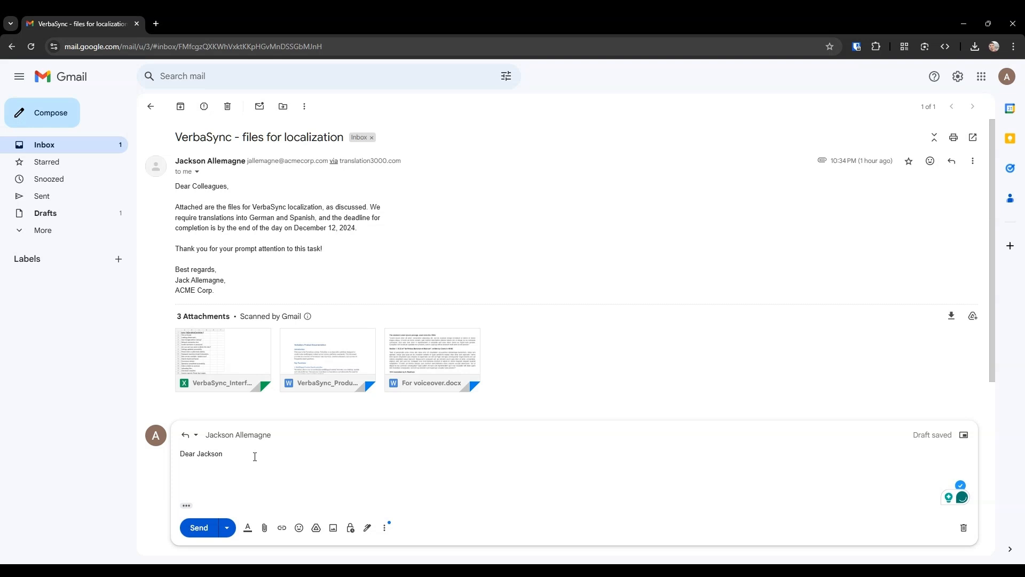
{"action": "type", "text": ","}
{"action": "key", "text": "Return"}
{"action": "type", "text": "Here I attach the invoice for your project."}
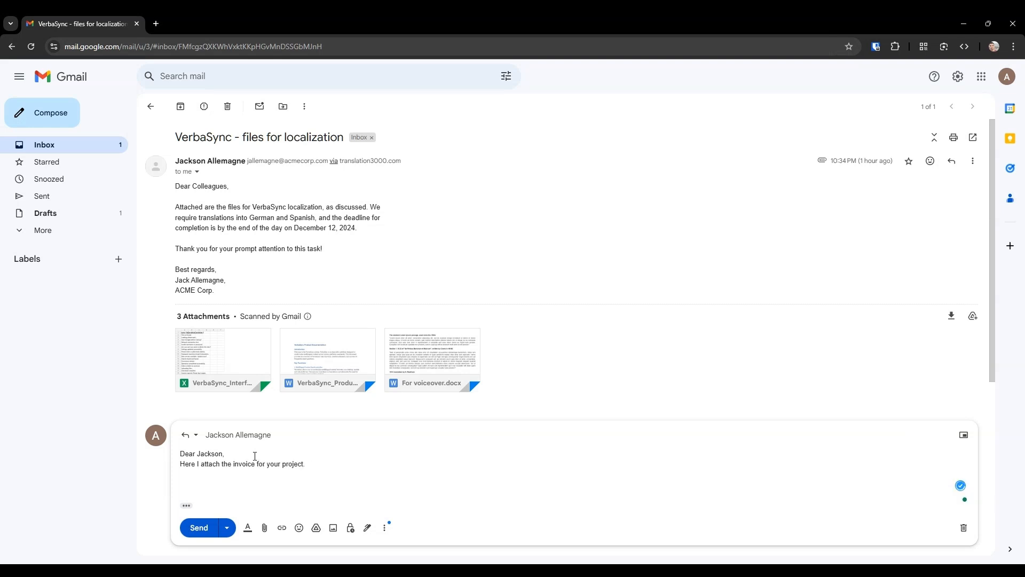
{"action": "type", "text": "  Thank you!"}
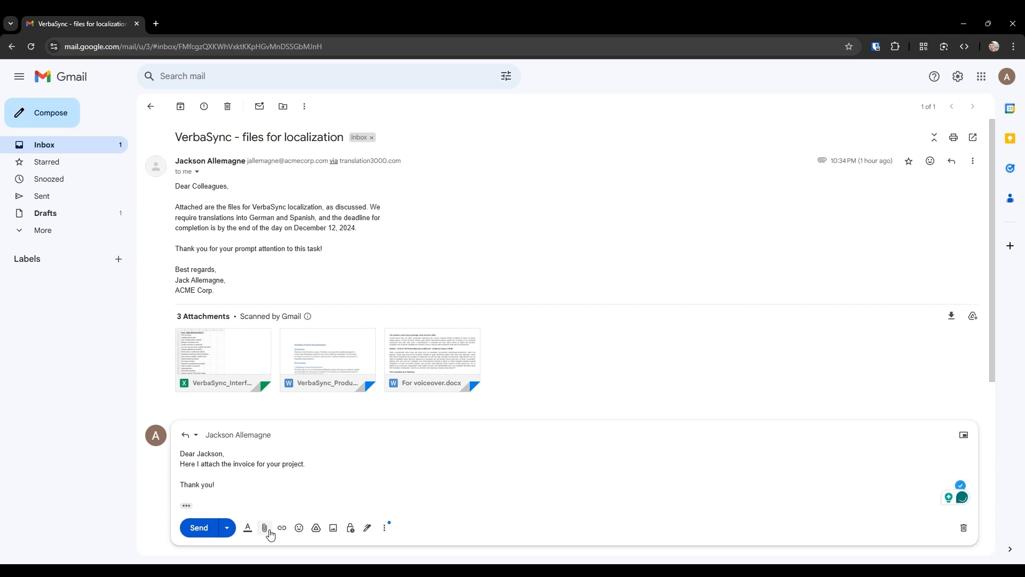
Attach I-ACMCOR0001.pdf from the Invoices folder to the reply and send it
{"action": "key", "text": "alt+Tab"}
{"action": "left_click_drag", "start_coordinate": [376, 236], "coordinate": [327, 489]}
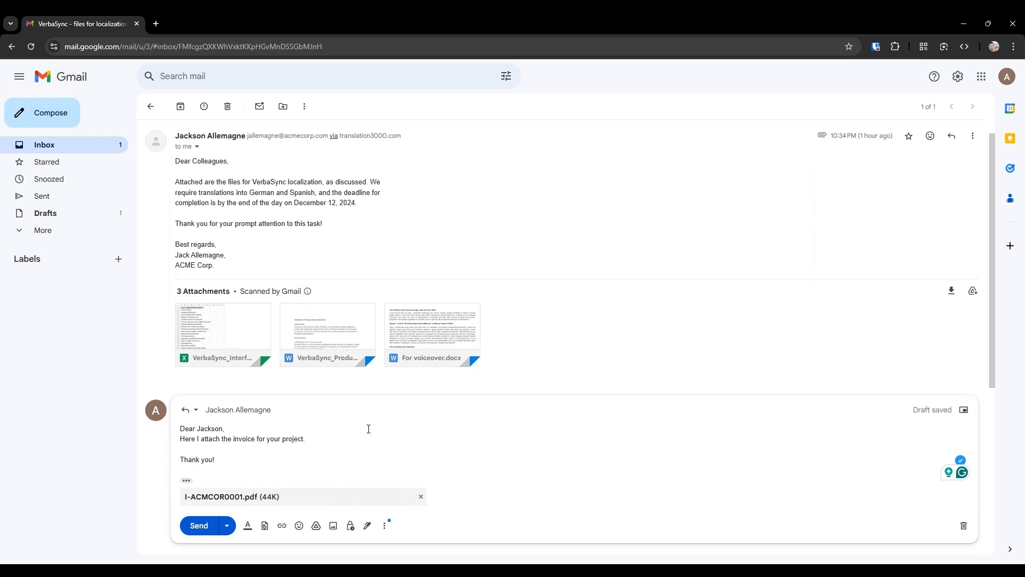
{"action": "left_click", "coordinate": [199, 525]}
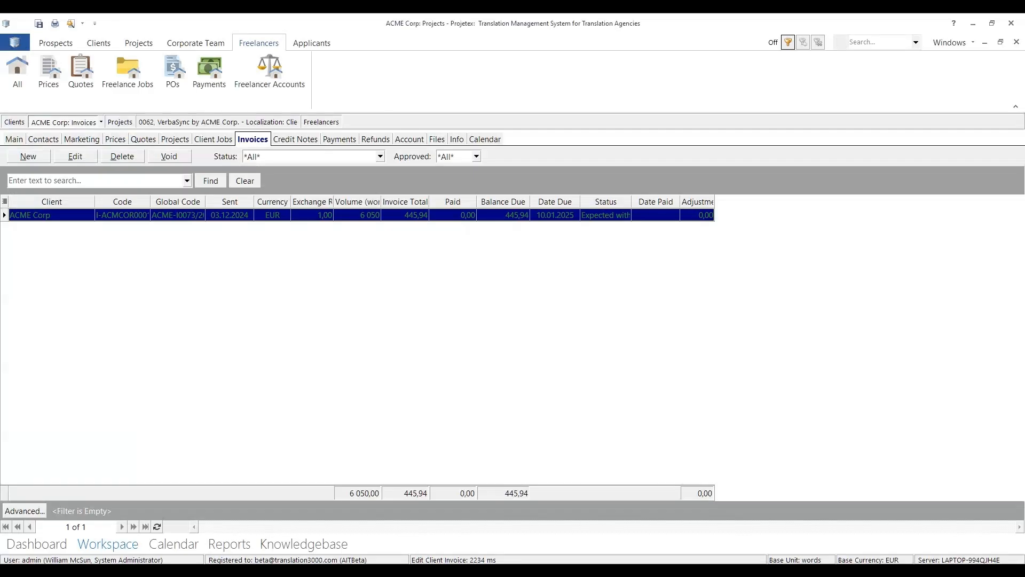
In Projetex, record a new payment of 500 EUR received from ACME Corp
{"action": "left_click", "coordinate": [341, 140]}
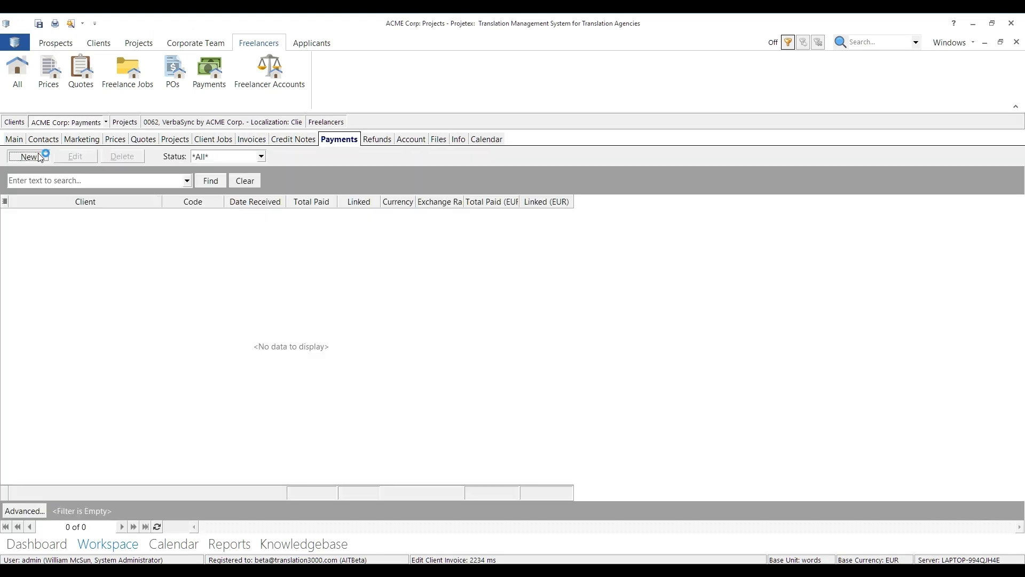
{"action": "left_click", "coordinate": [39, 156]}
{"action": "type", "text": "500"}
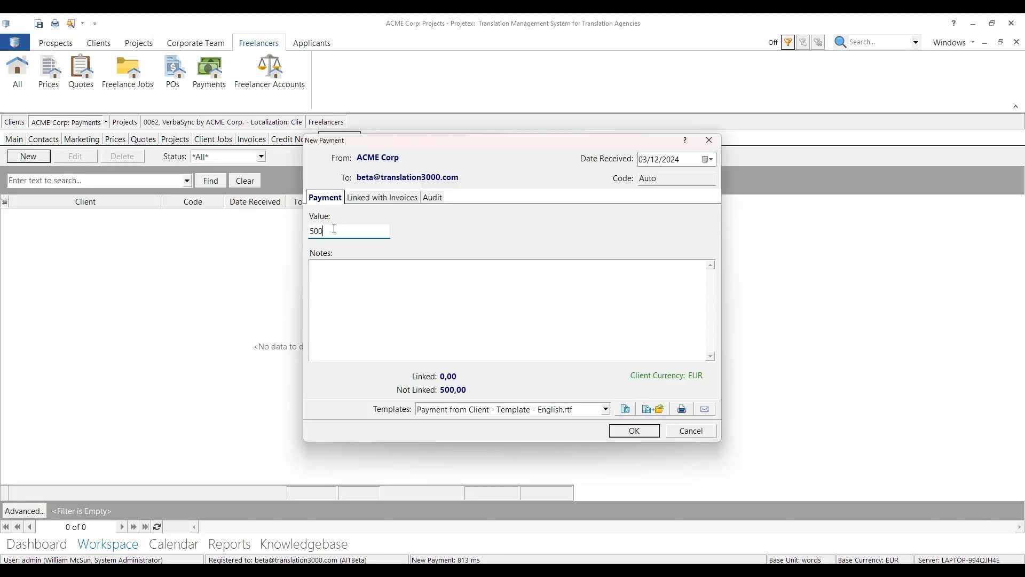
{"action": "left_click", "coordinate": [635, 431]}
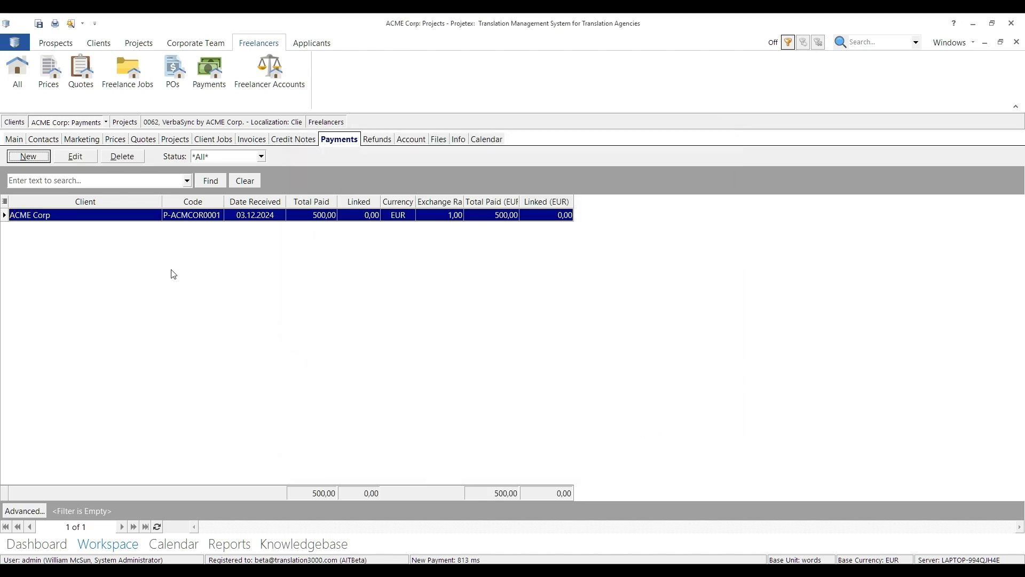
Link the ACME Corp payment with the client's unsettled invoice and save the payment
{"action": "left_click", "coordinate": [201, 216]}
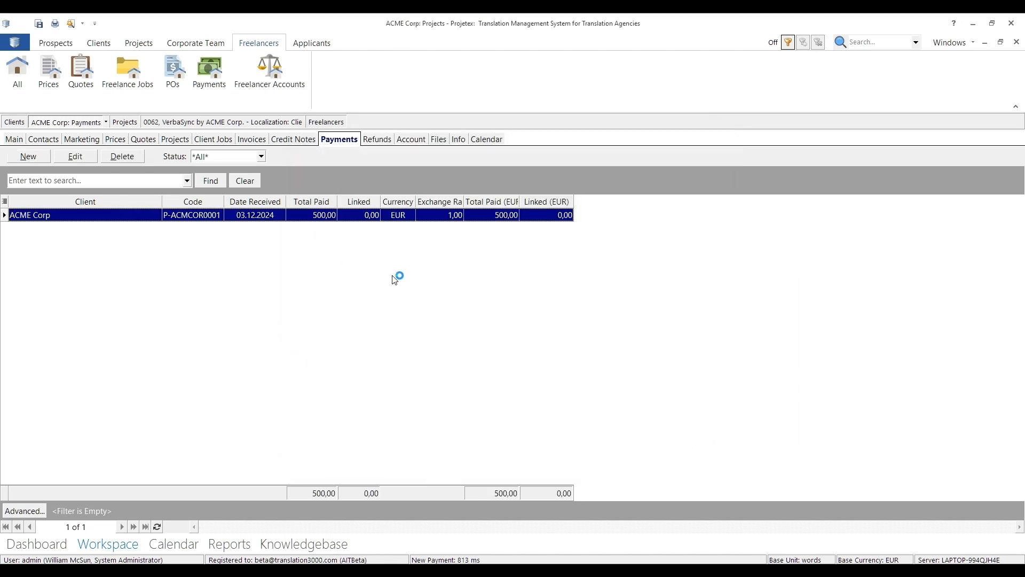
{"action": "left_click", "coordinate": [395, 199]}
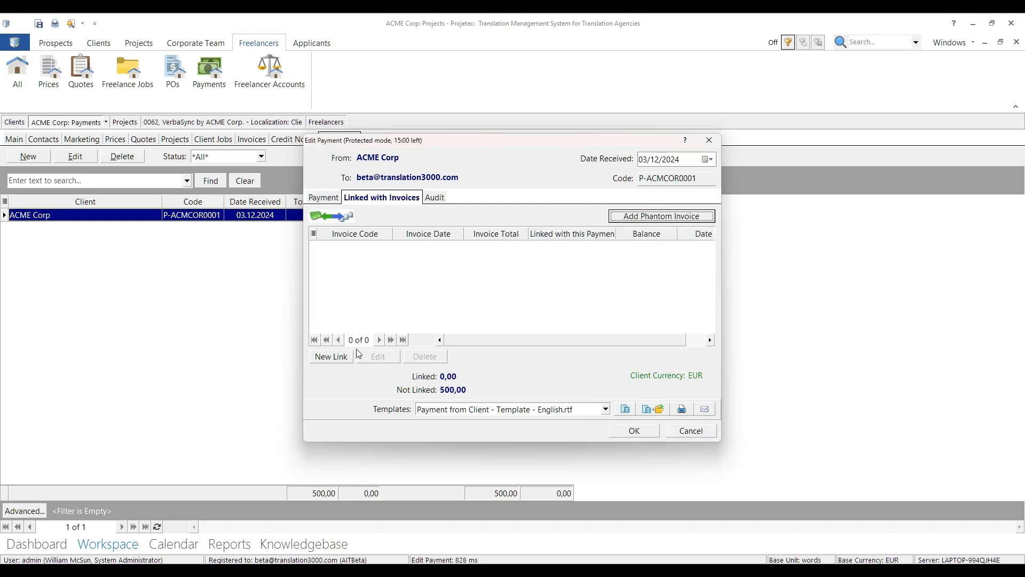
{"action": "left_click", "coordinate": [336, 357]}
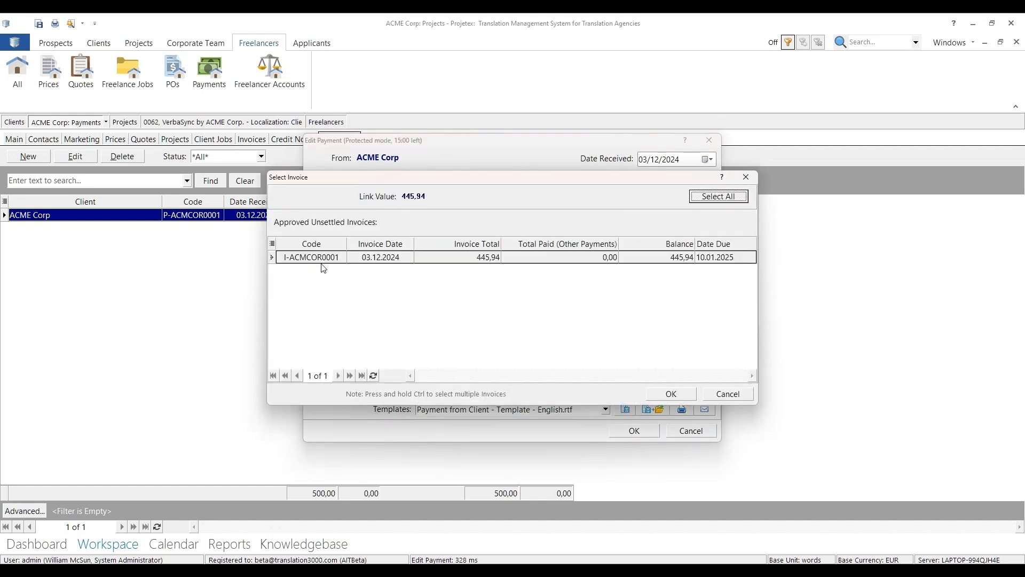
{"action": "double_click", "coordinate": [321, 261]}
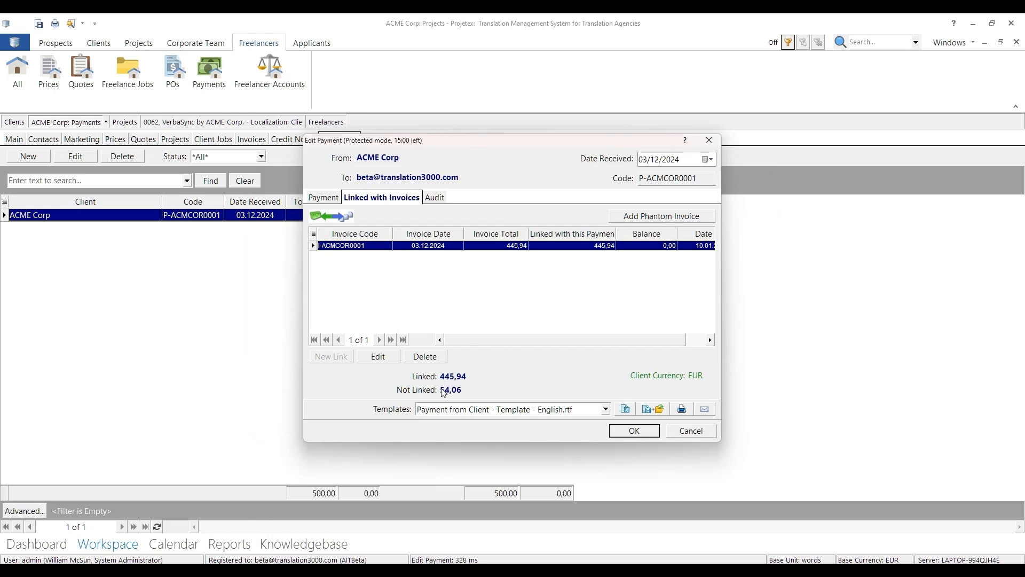
{"action": "left_click", "coordinate": [637, 431]}
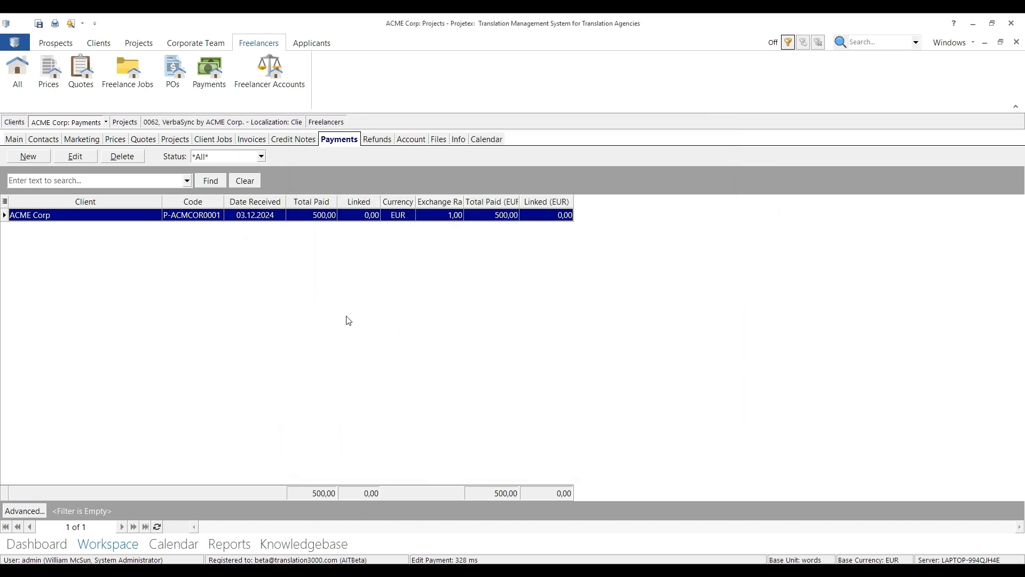
Check ACME Corp's invoice list filtered first by status Outstanding and finally by Fully paid
{"action": "left_click", "coordinate": [259, 138]}
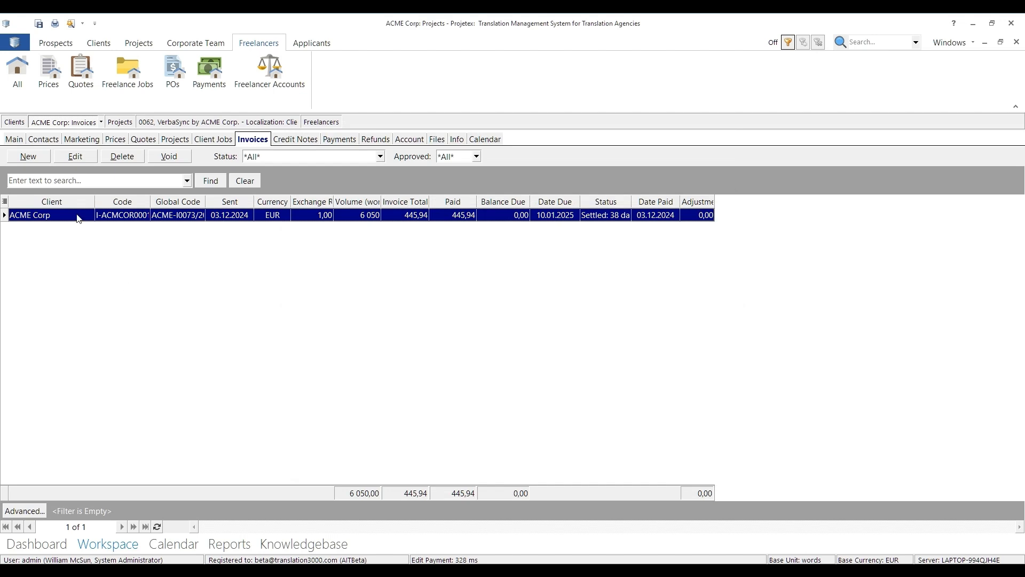
{"action": "left_click", "coordinate": [380, 156]}
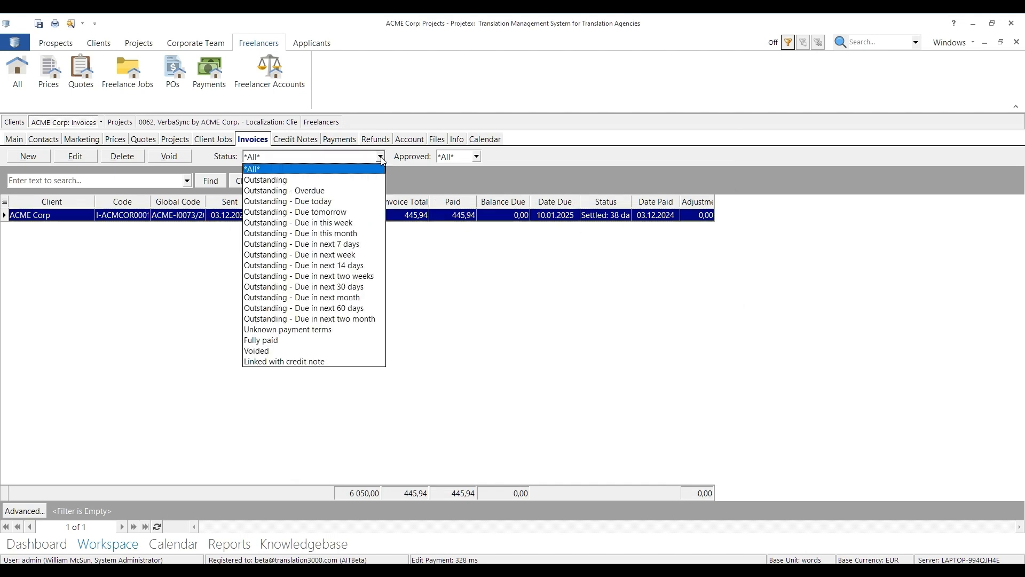
{"action": "left_click", "coordinate": [347, 177]}
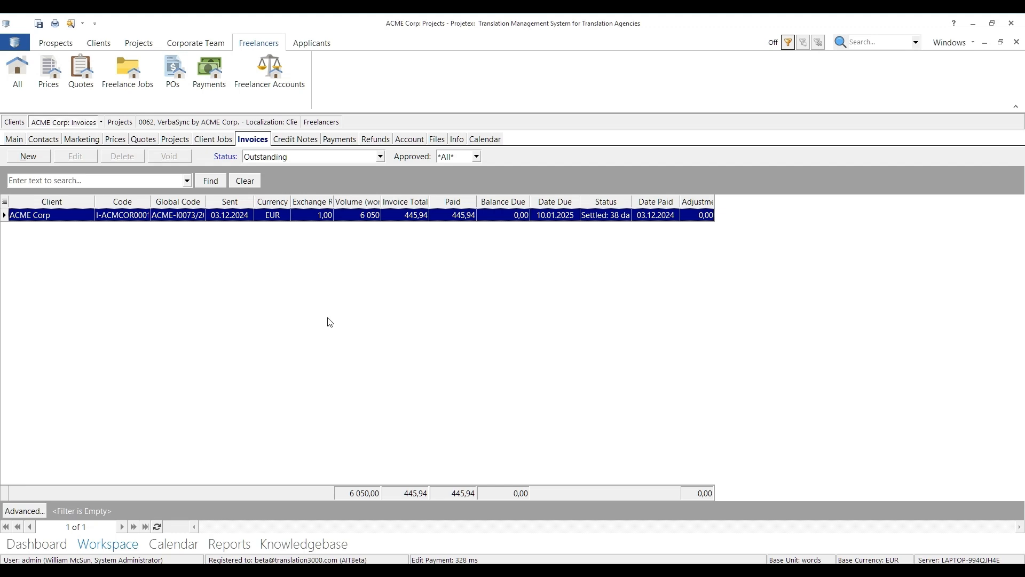
{"action": "left_click", "coordinate": [381, 156]}
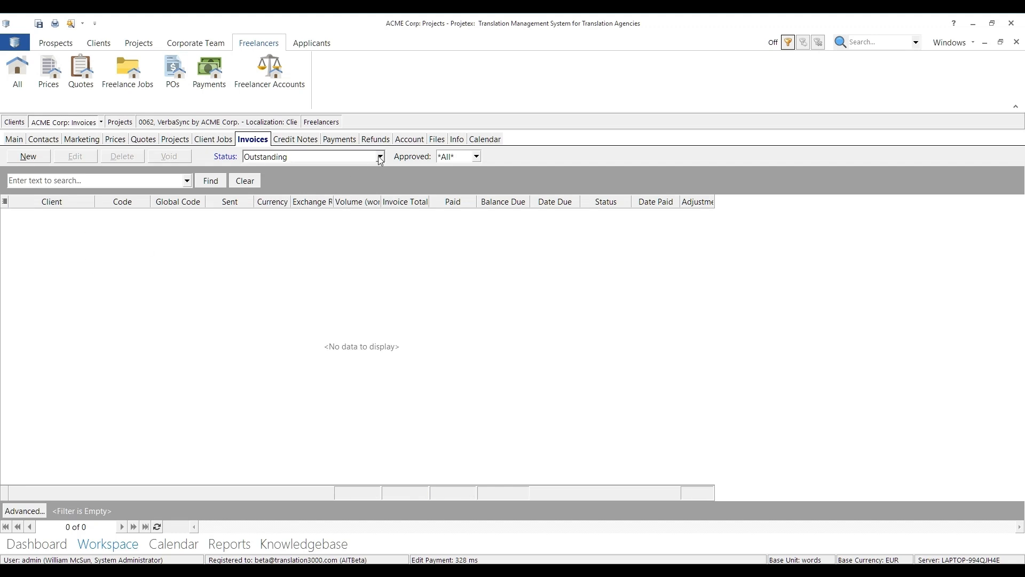
{"action": "left_click", "coordinate": [262, 340]}
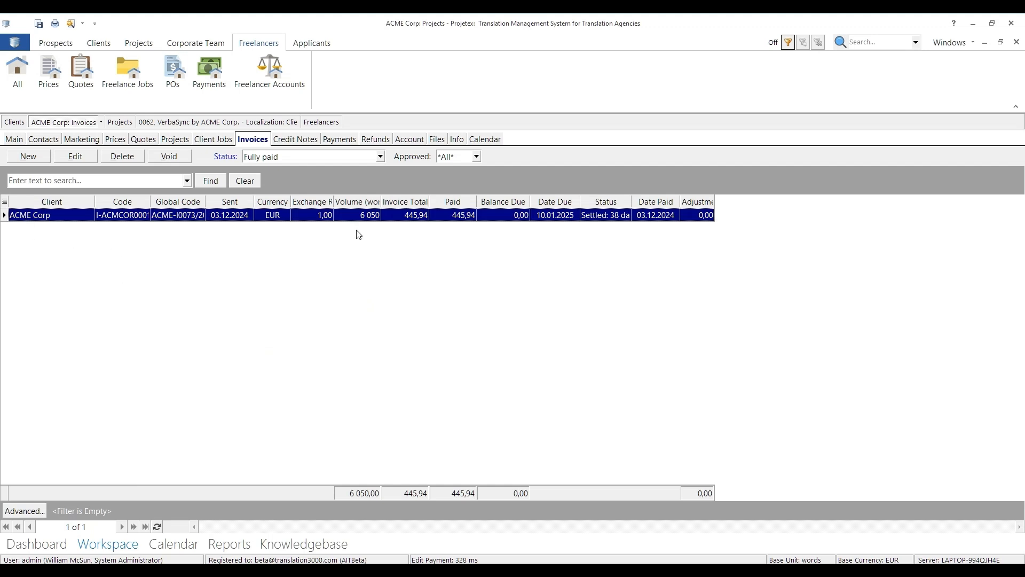
Reset ACME Corp's invoice status filter to *All* and review the client's account balance summary
{"action": "left_click", "coordinate": [379, 158]}
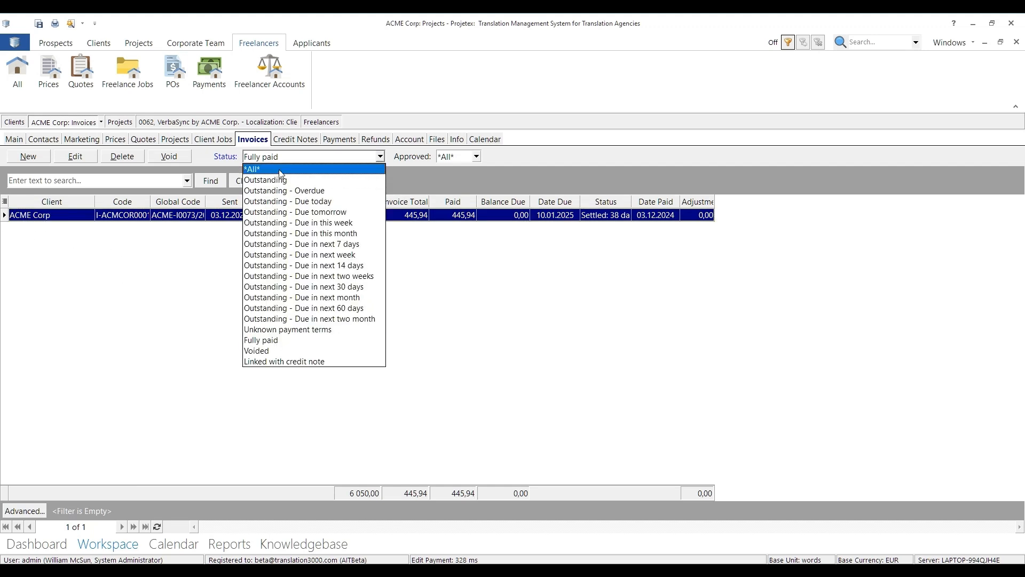
{"action": "left_click", "coordinate": [280, 170]}
{"action": "left_click", "coordinate": [409, 140]}
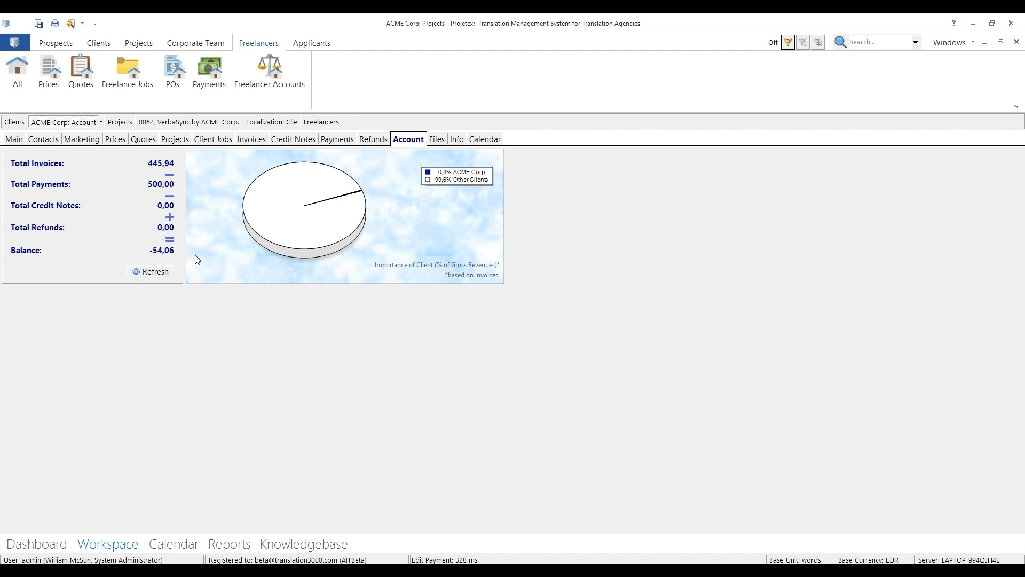
Filter the overall projects list by status Completed and select ACME Corp's VerbaSync localization project
{"action": "left_click", "coordinate": [15, 121]}
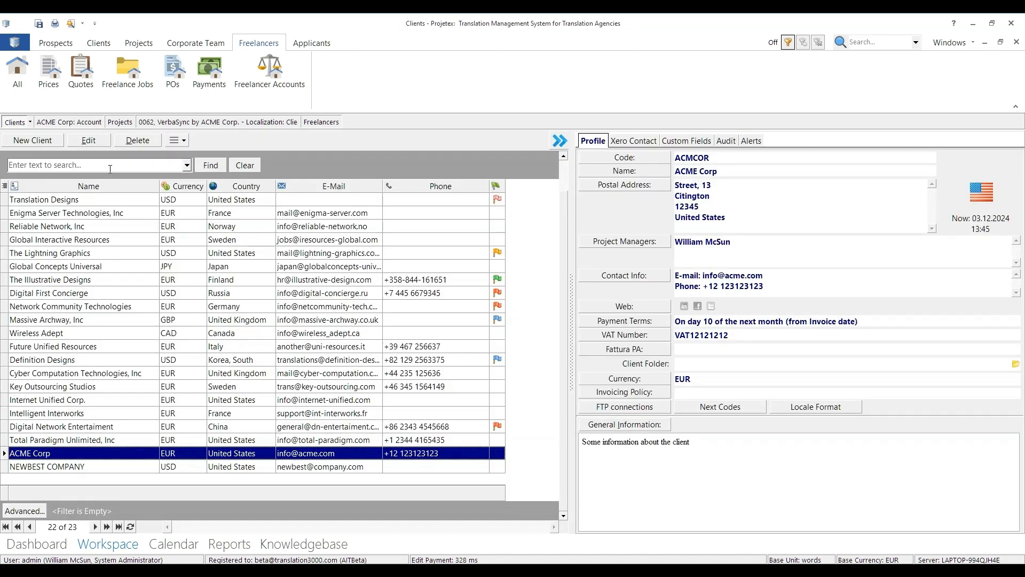
{"action": "left_click", "coordinate": [120, 122]}
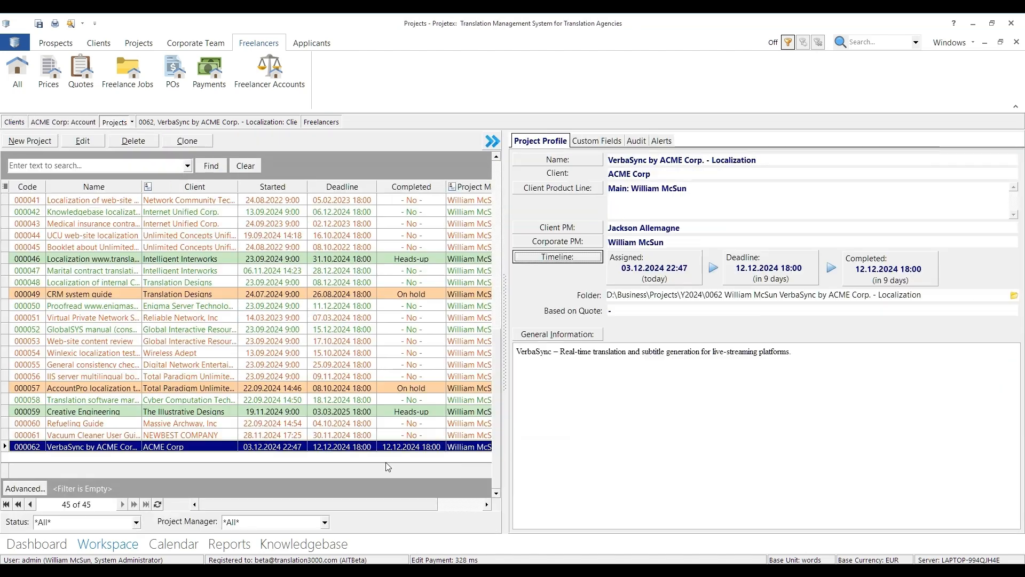
{"action": "left_click", "coordinate": [137, 523]}
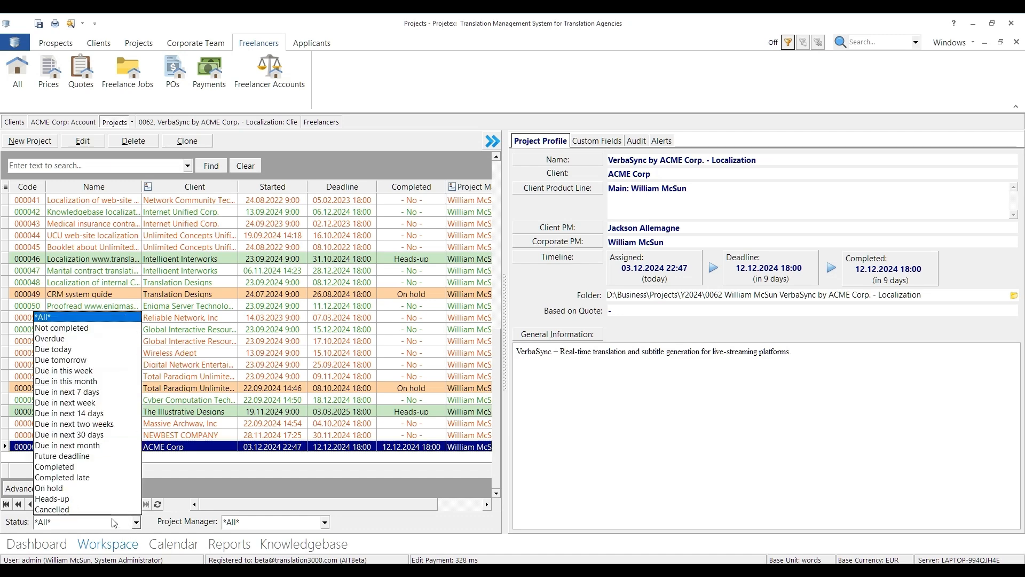
{"action": "left_click", "coordinate": [75, 468]}
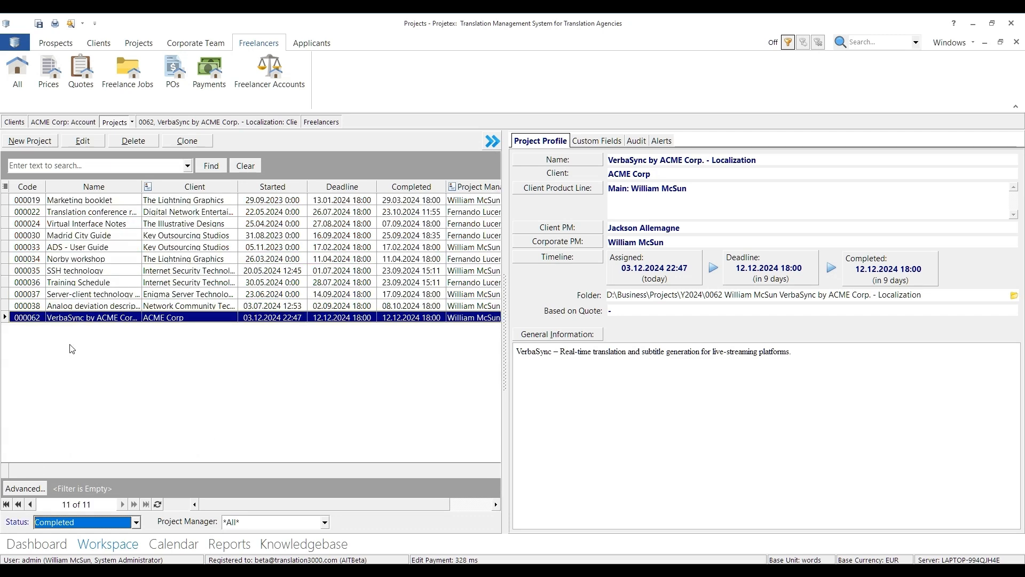
{"action": "left_click", "coordinate": [63, 317]}
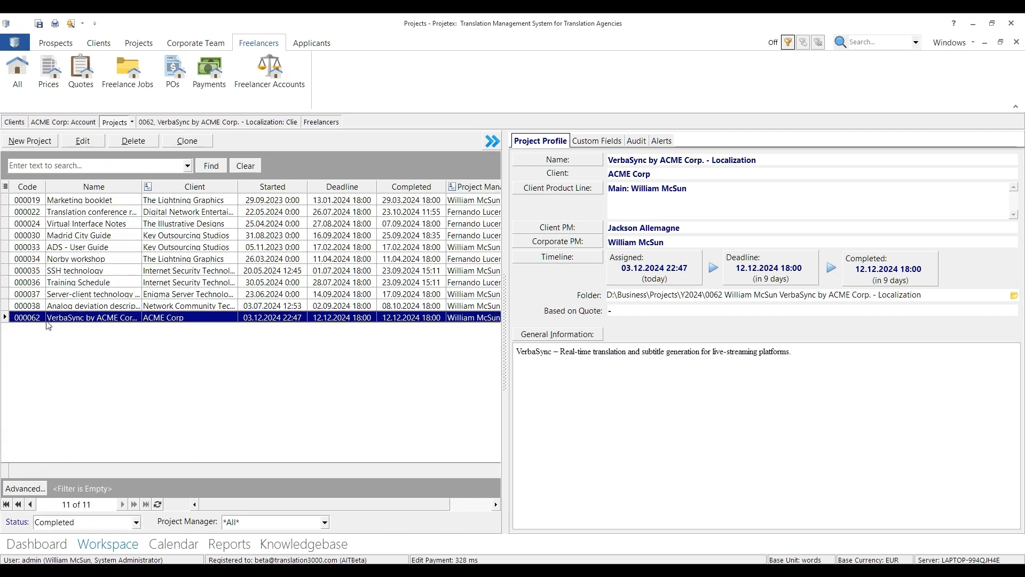